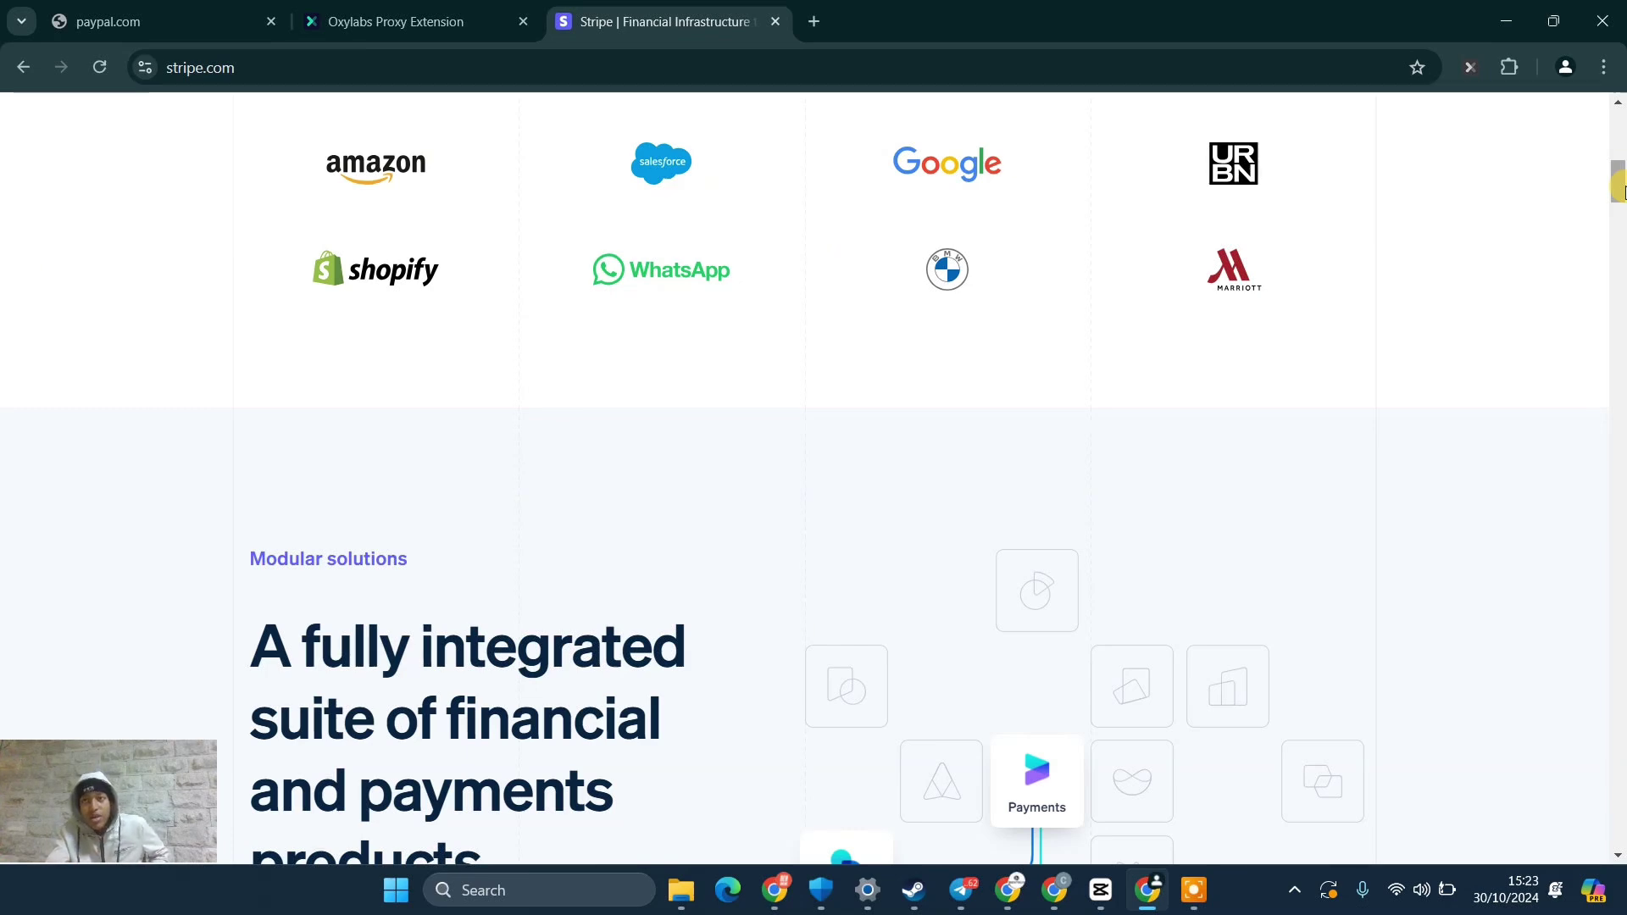
Scroll the stripe.com homepage back up to the top.
drag(1618, 191, 1621, 122)
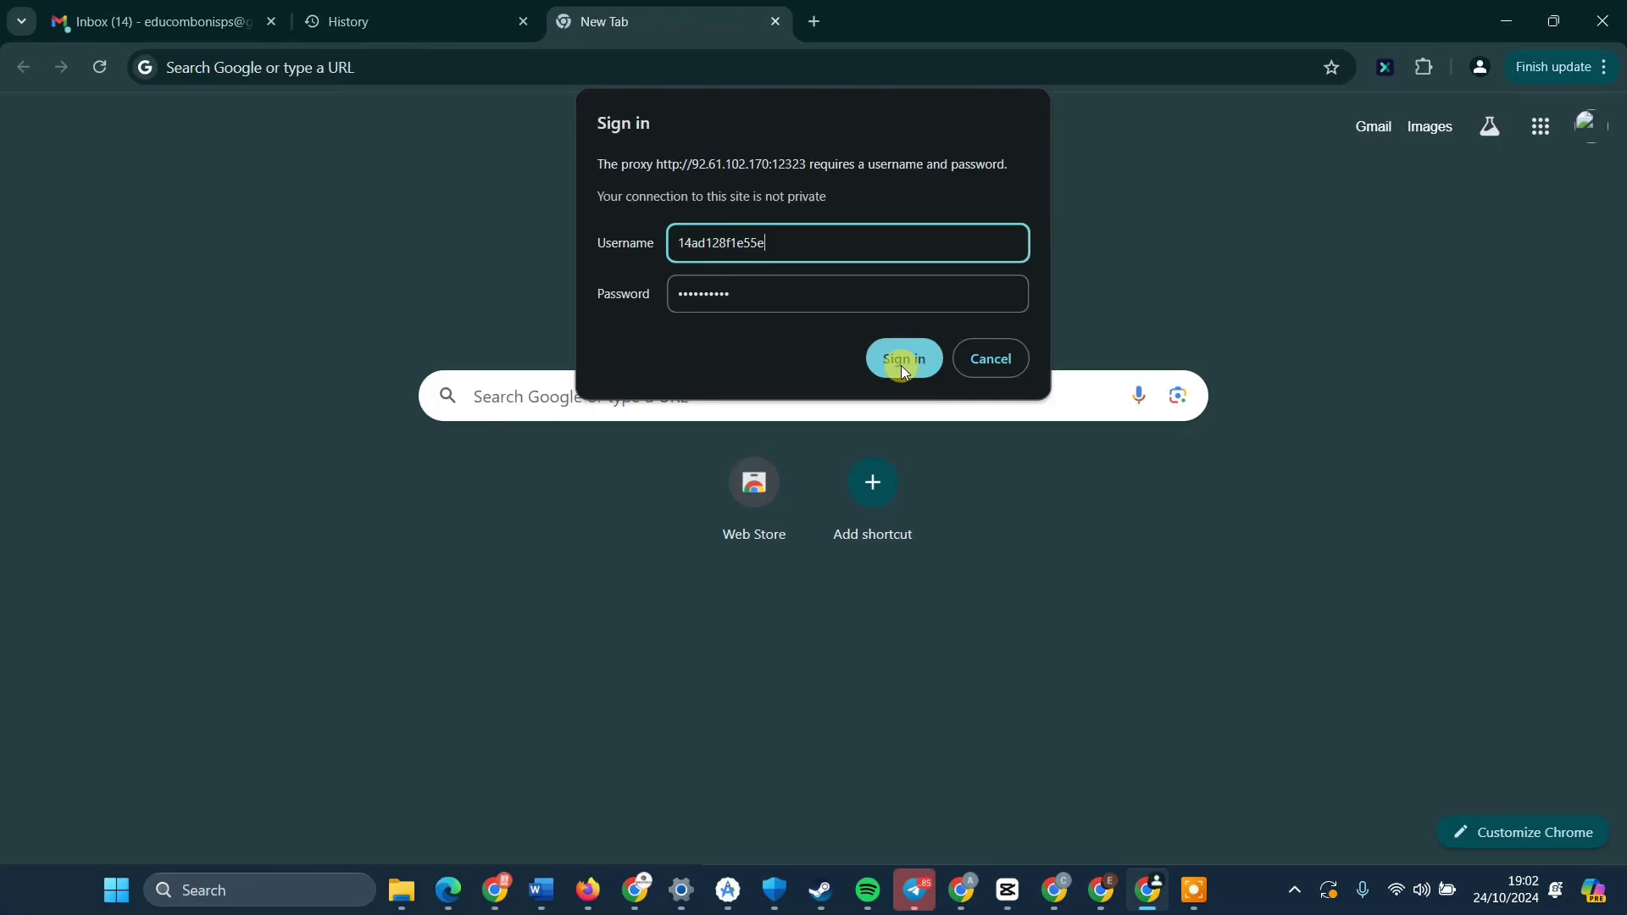
Submit the filled-in proxy username and password in the Sign in dialog.
click(901, 365)
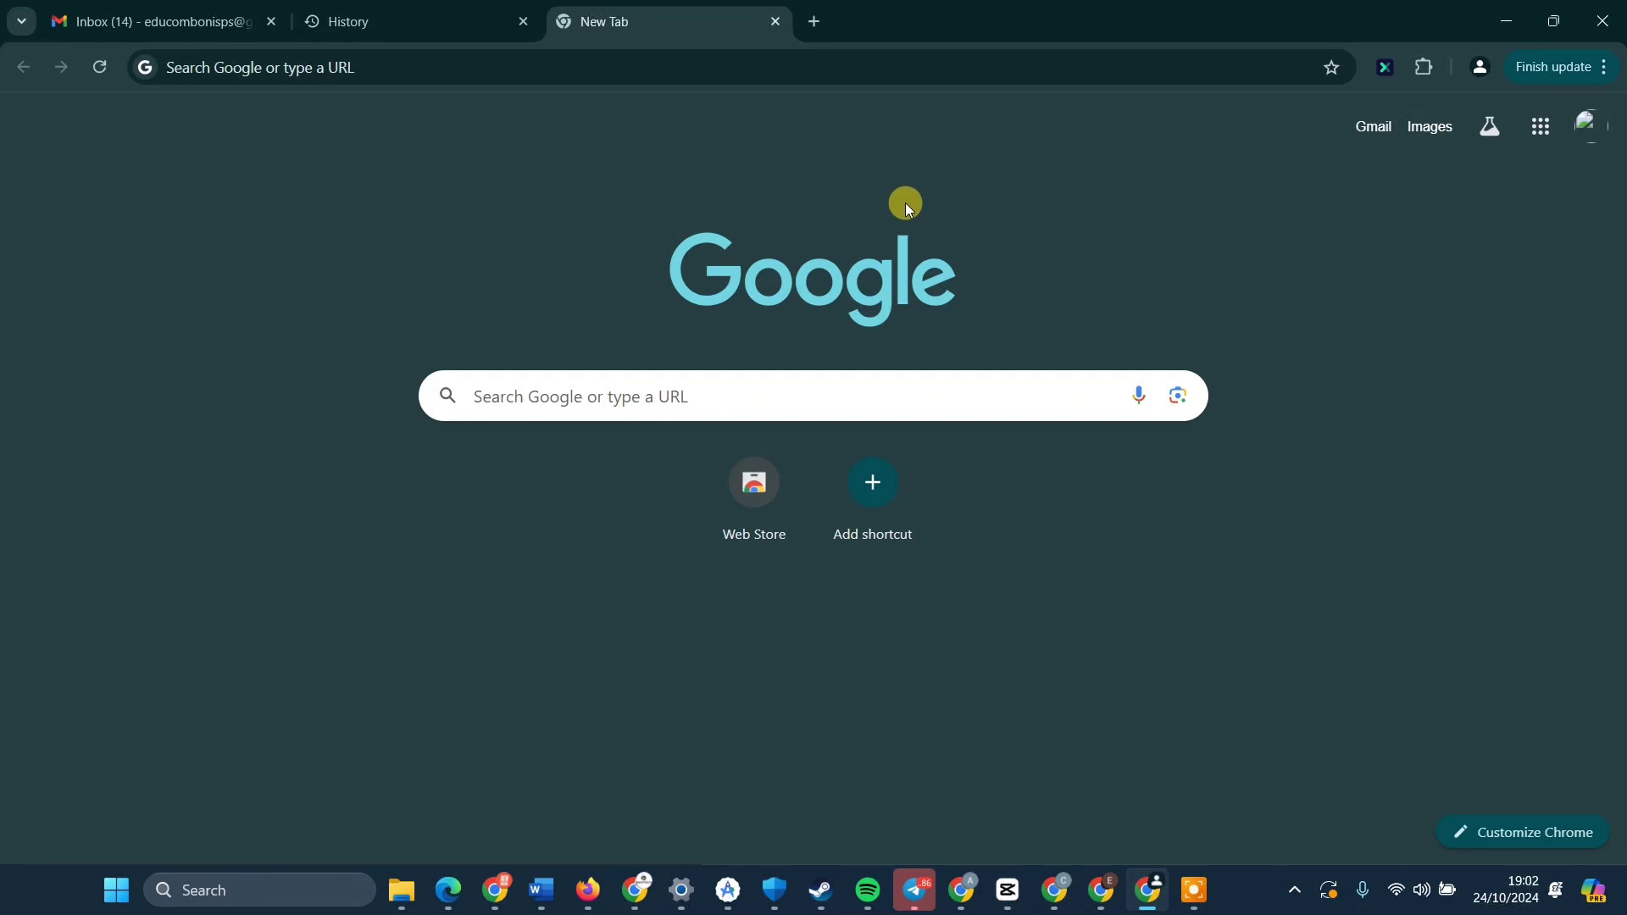
Search Google for 'stripe', save the proxy login, accept cookies and open the official Stripe site.
click(681, 62)
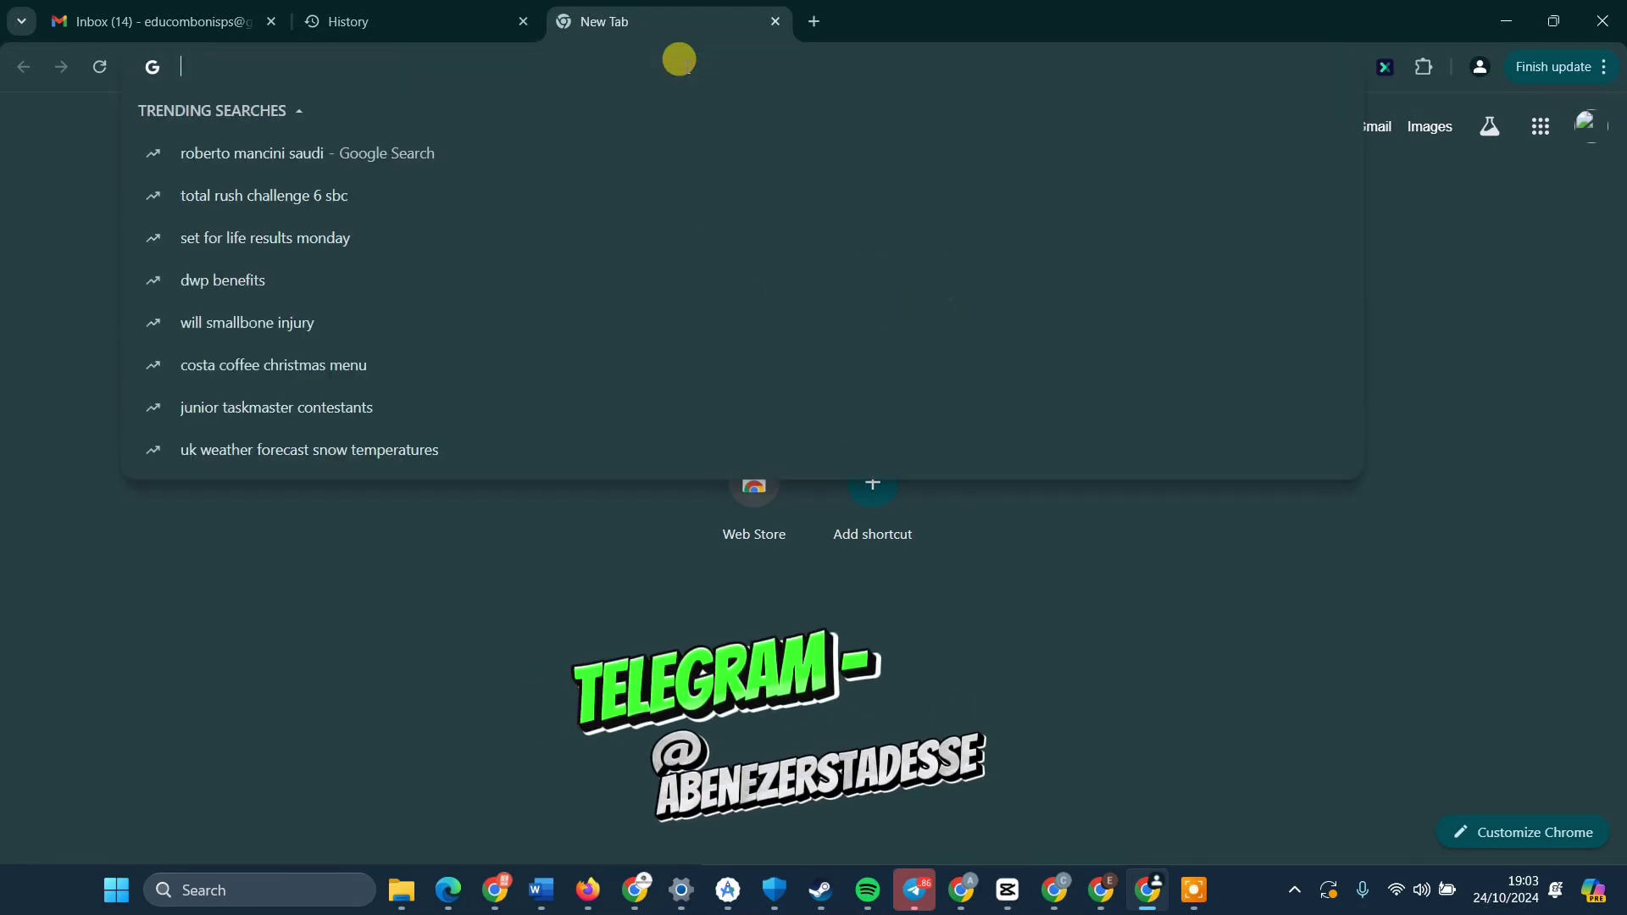
text(stripe)
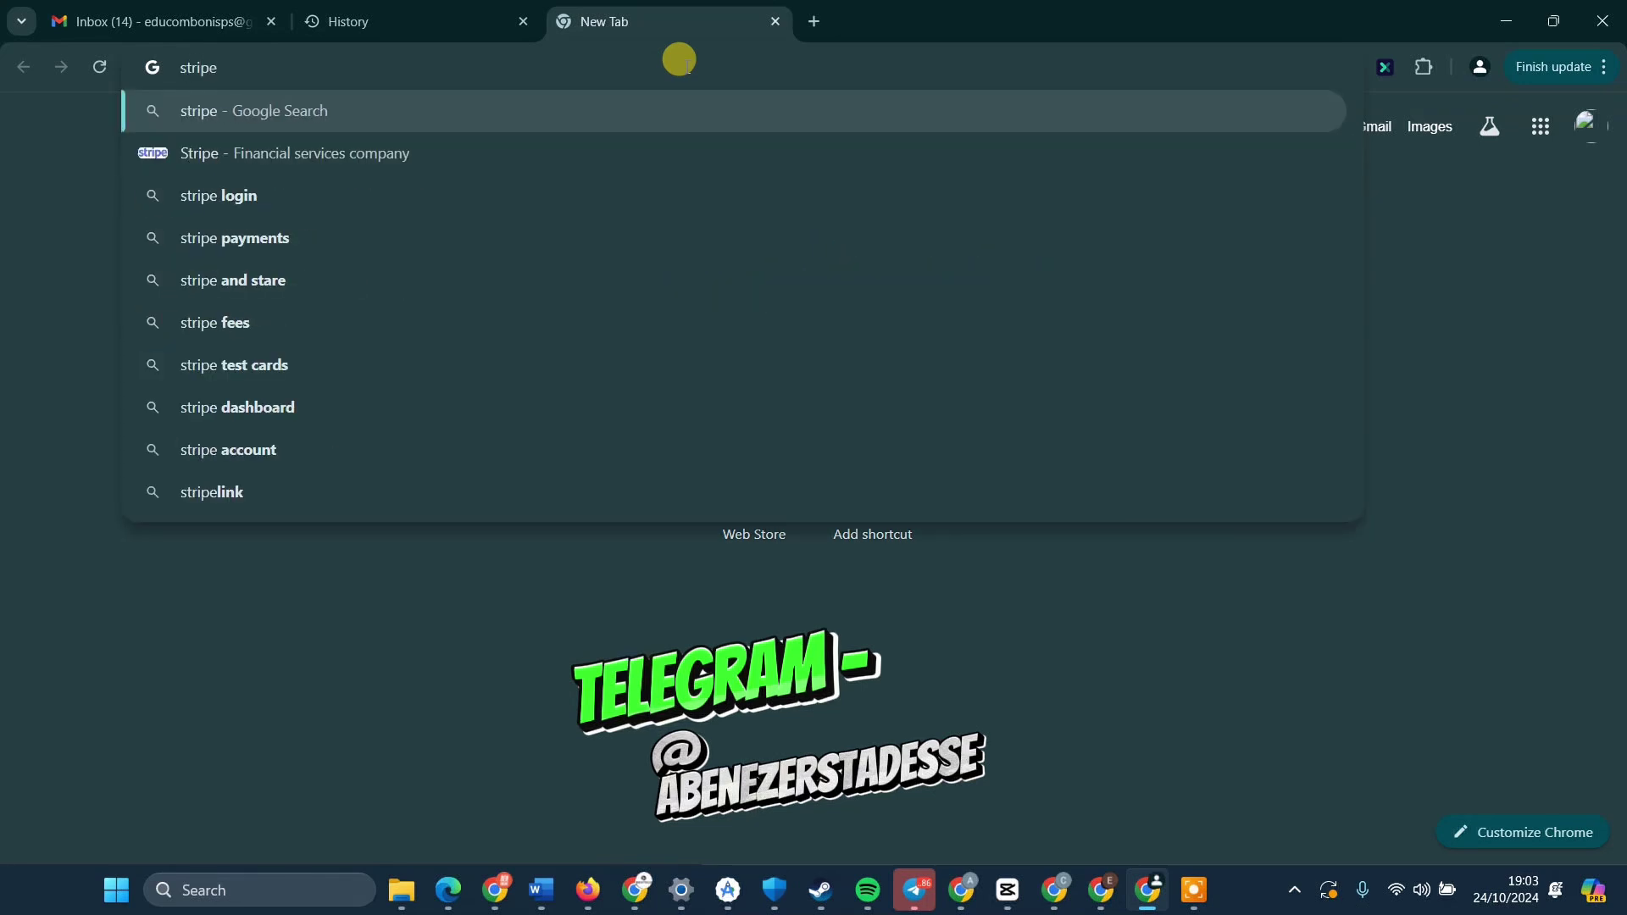
key(Return)
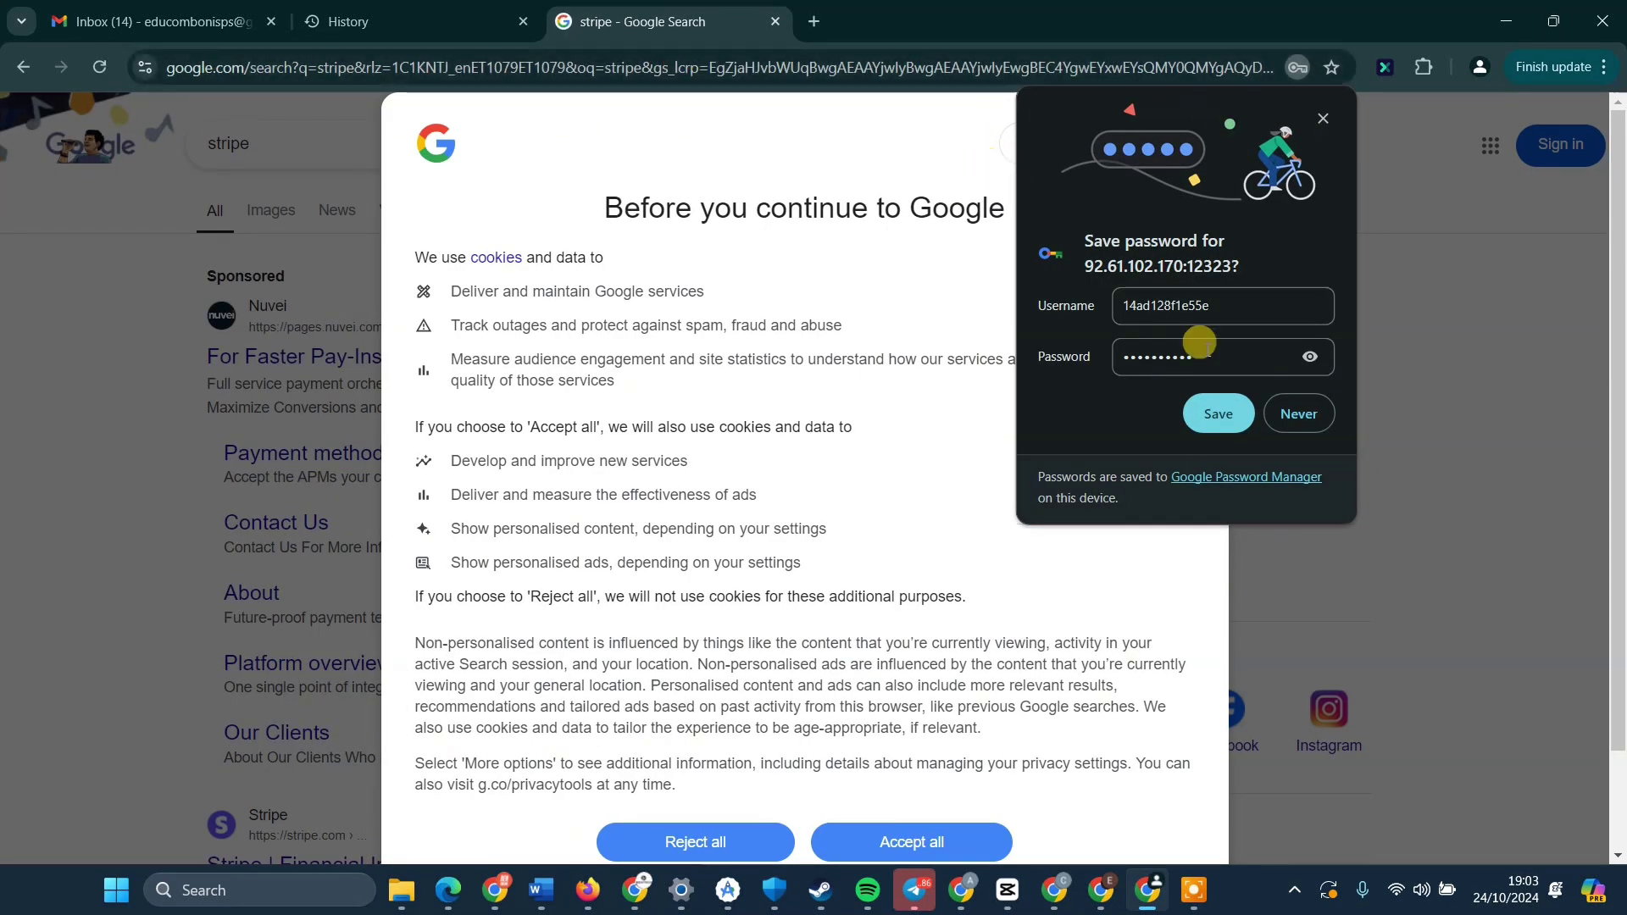
click(1220, 415)
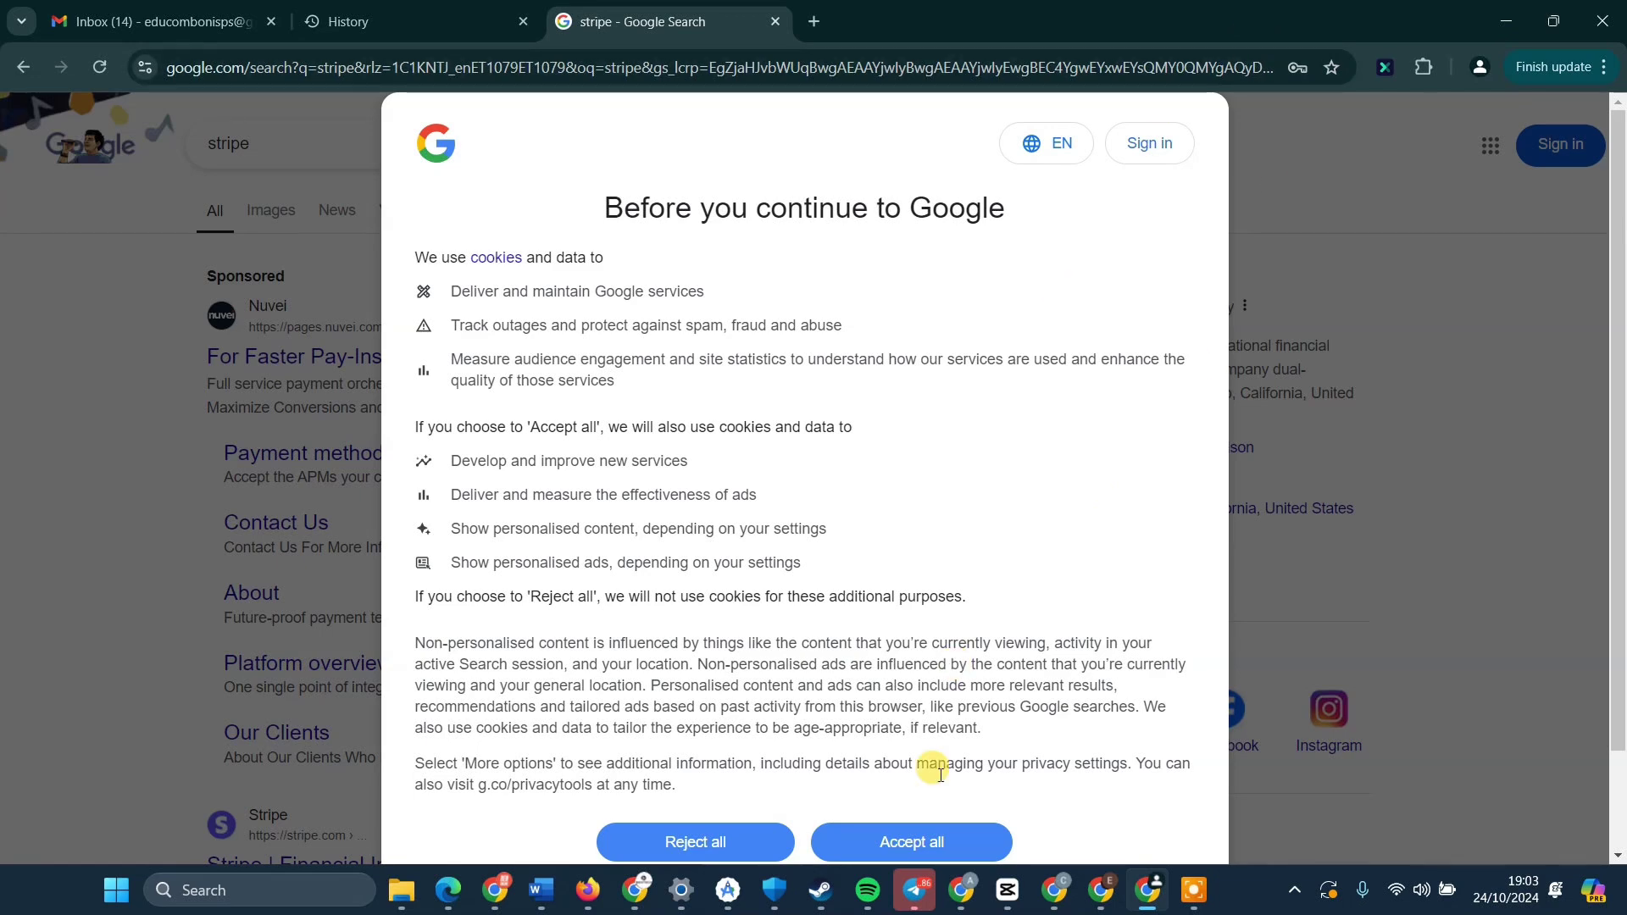
click(876, 840)
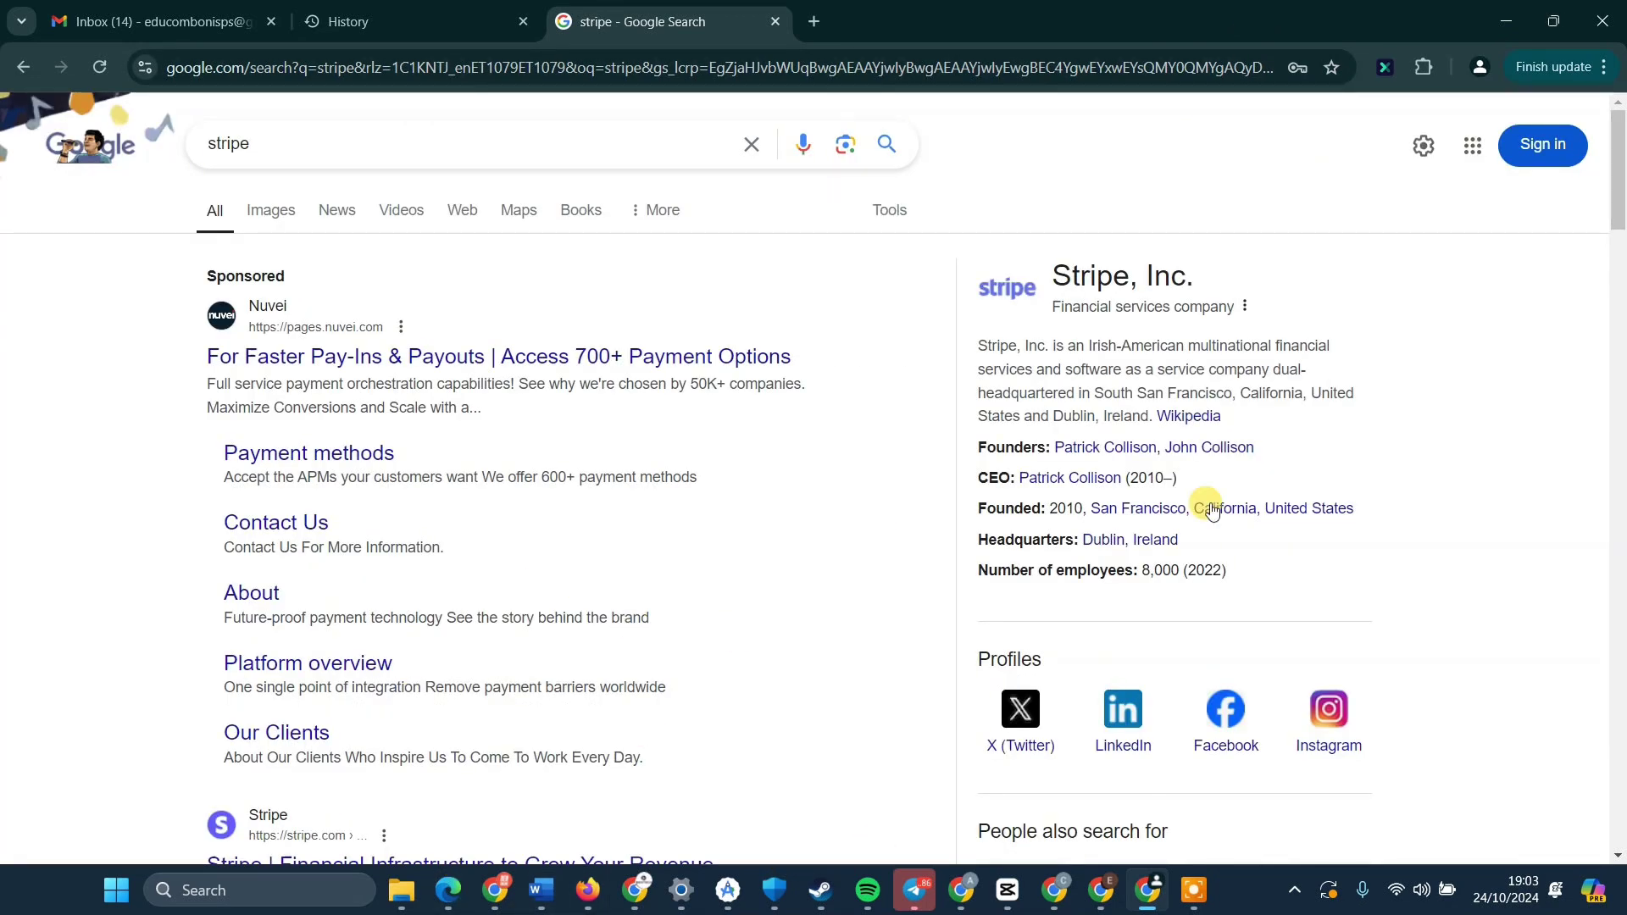
drag(1619, 192, 1619, 243)
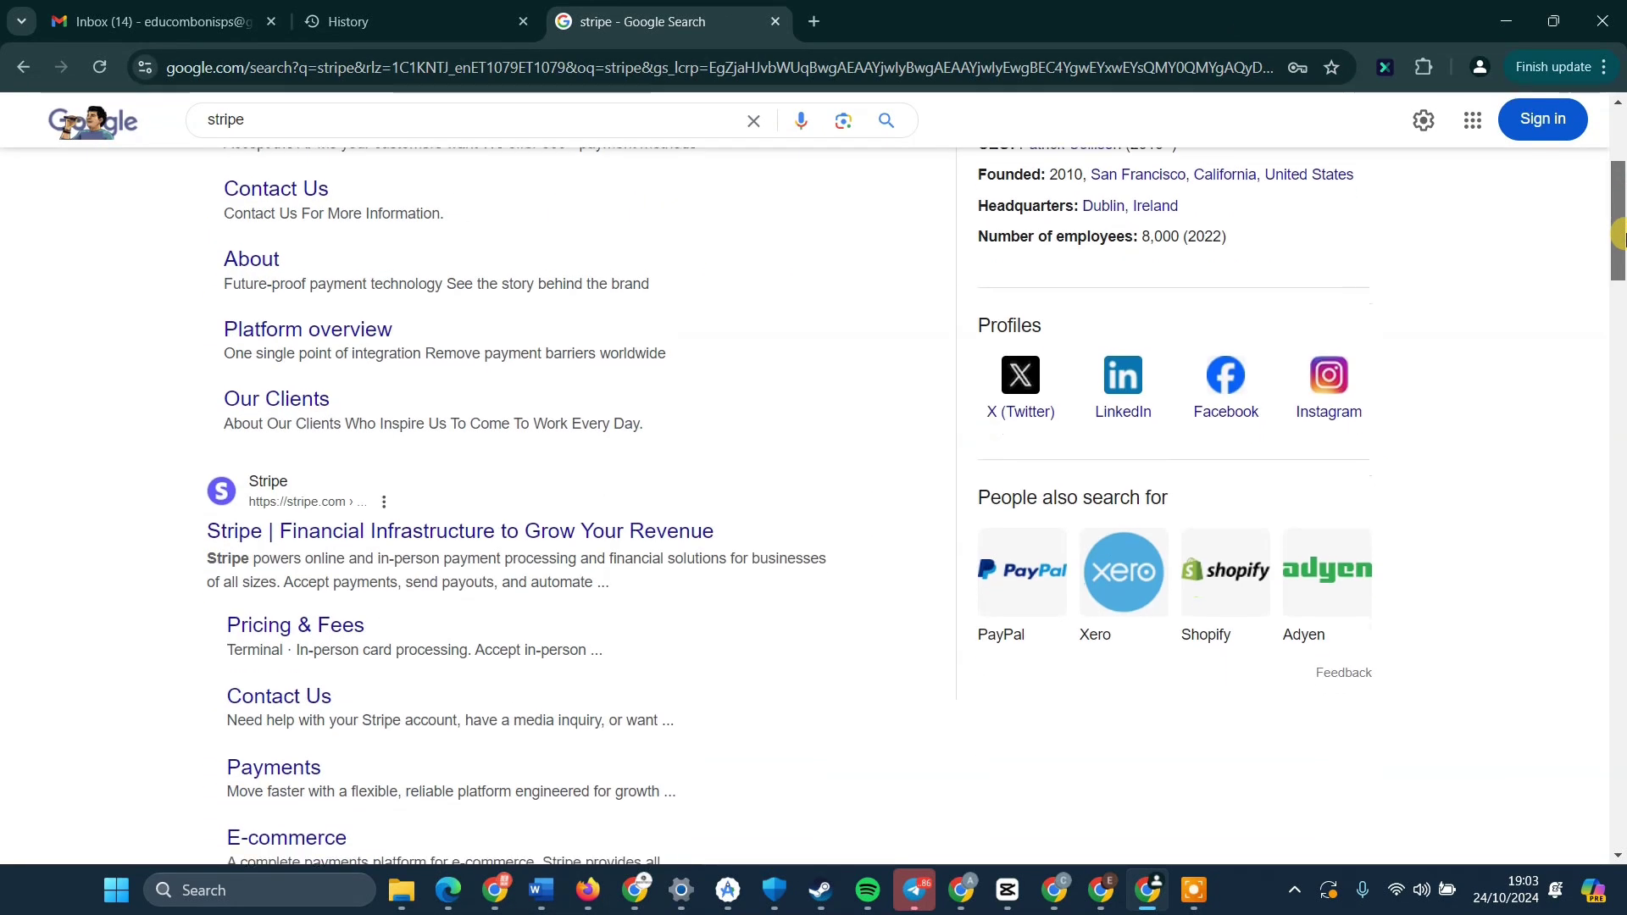
click(432, 544)
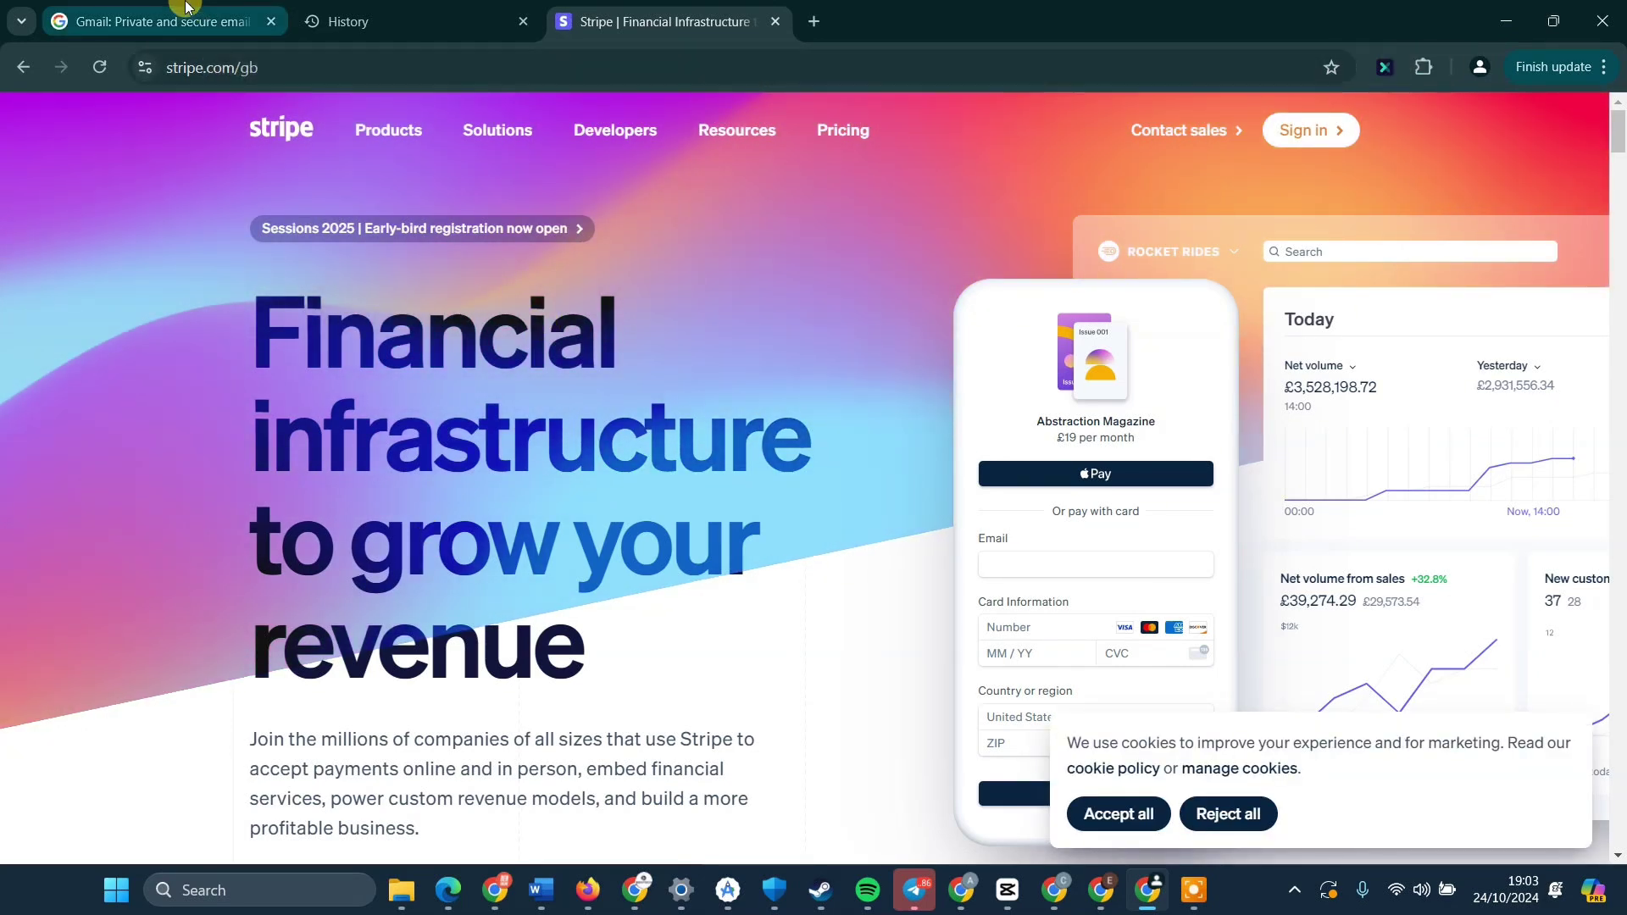
Sign in to Gmail in the other tab, accept Stripe's cookies and click Start now.
click(161, 21)
click(1256, 134)
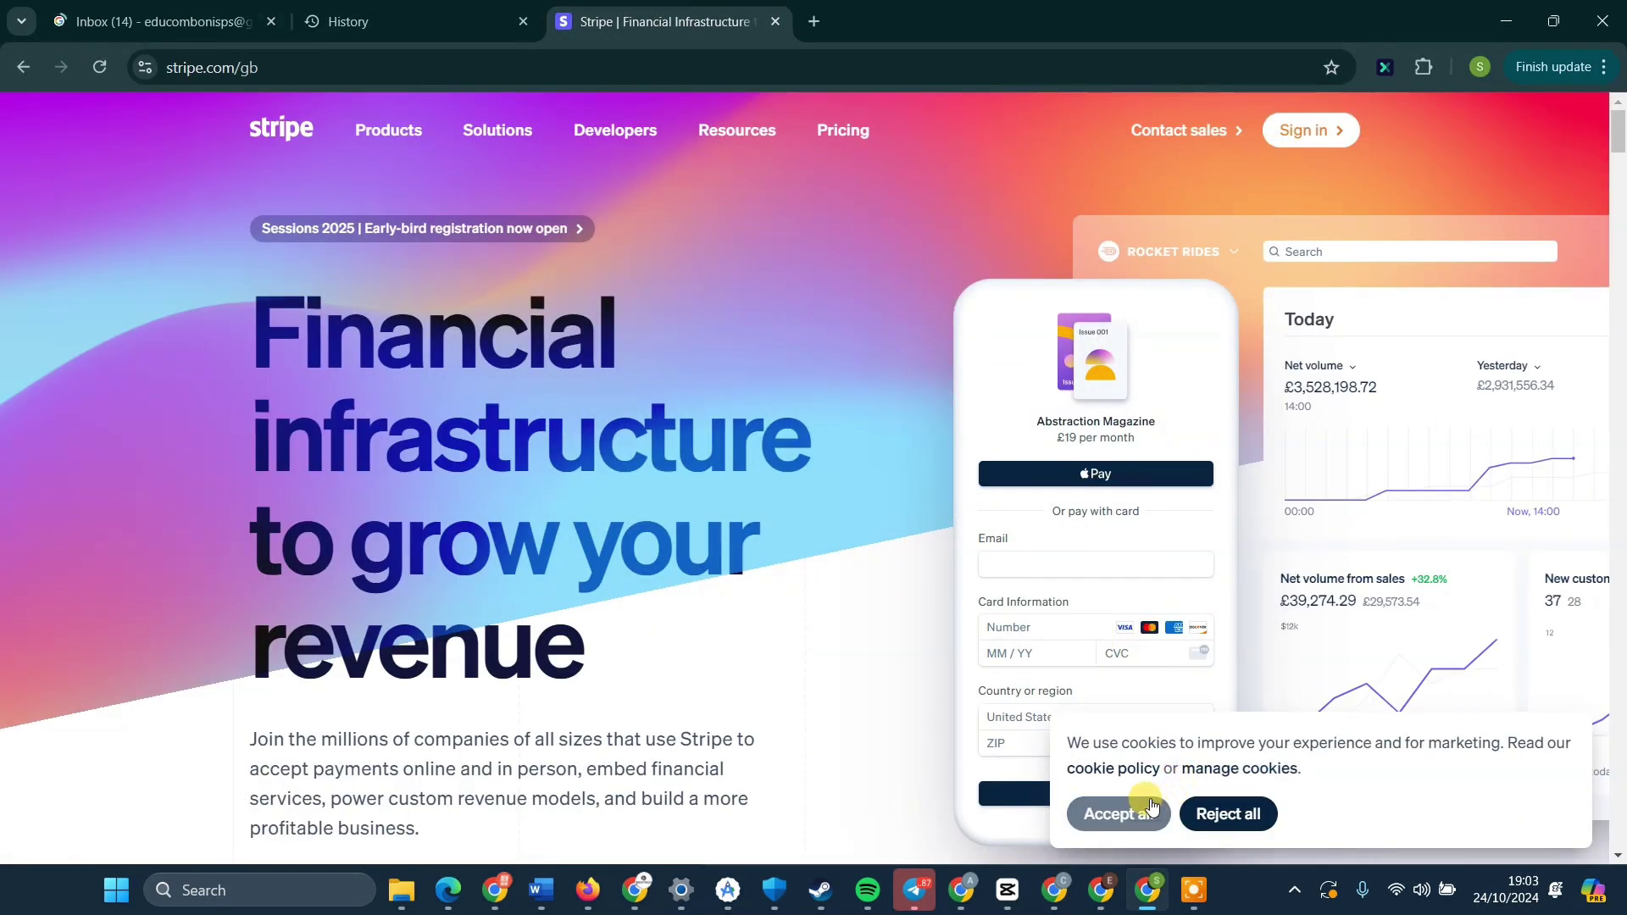
click(1134, 811)
scroll(615, 351, down, 5)
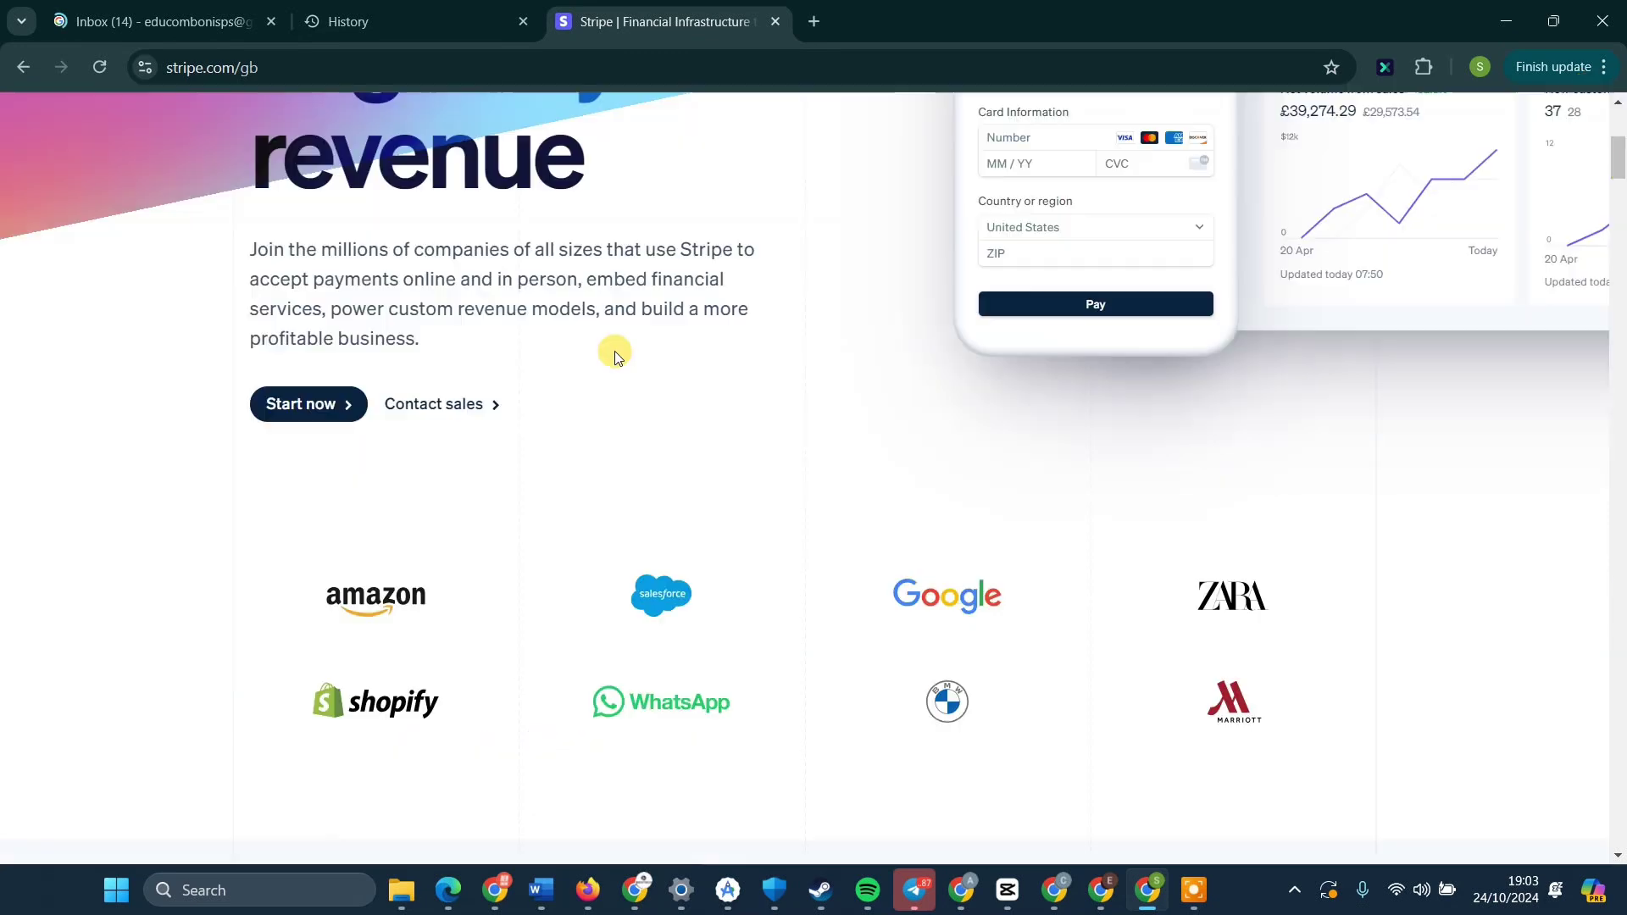
click(290, 400)
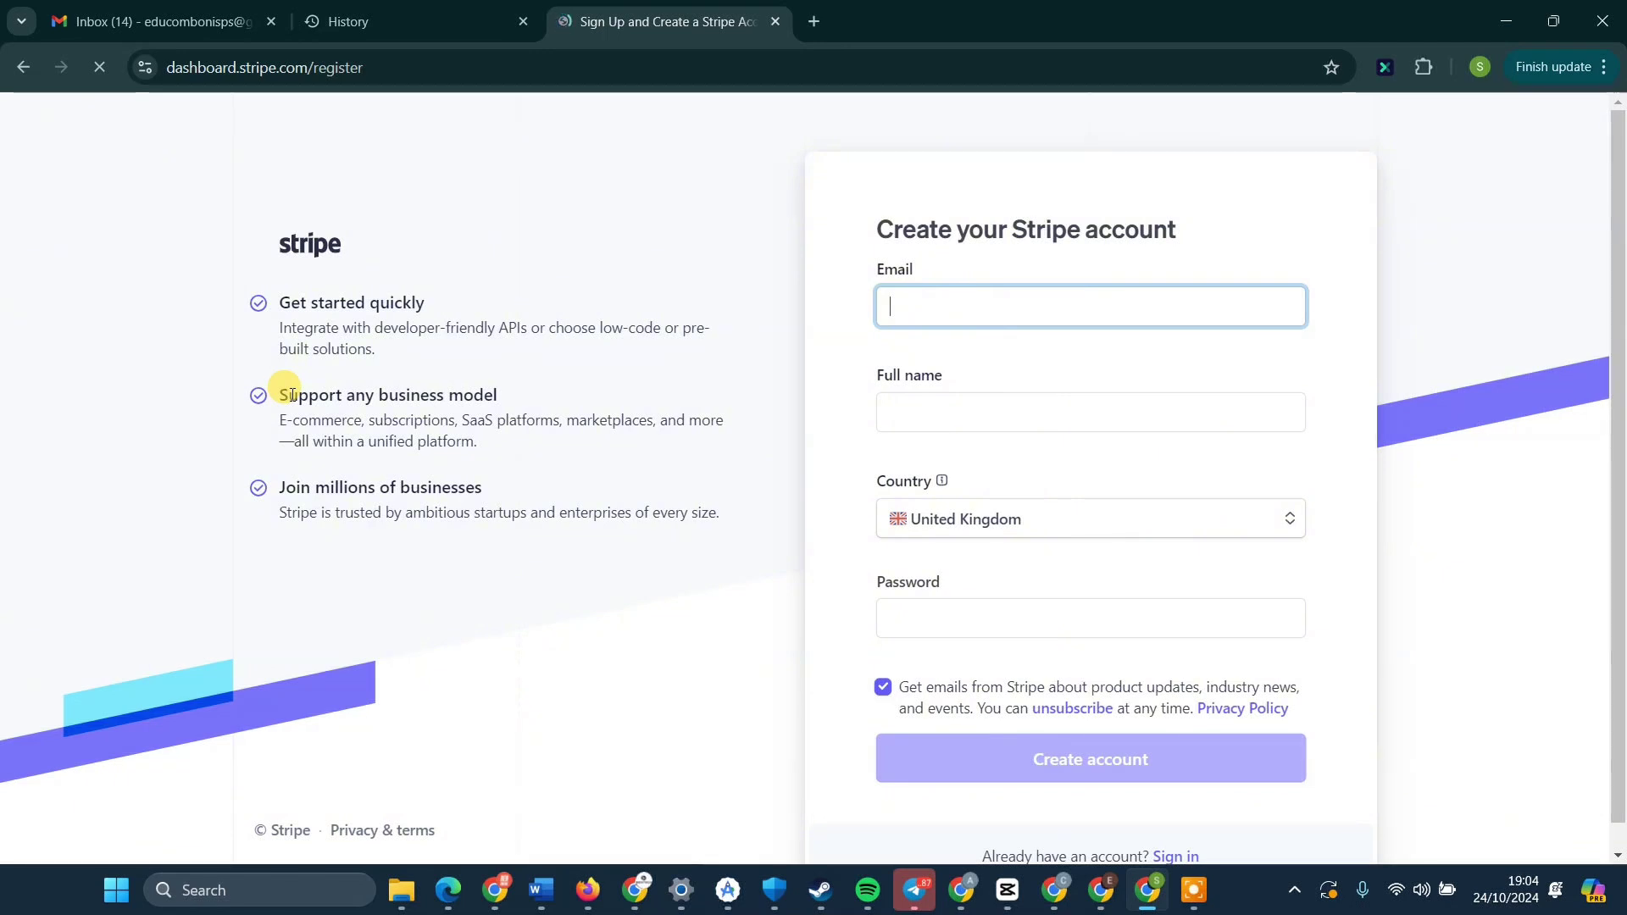
Register with the Gmail address, the holder's full name and a strong password, then create the account.
text(edu)
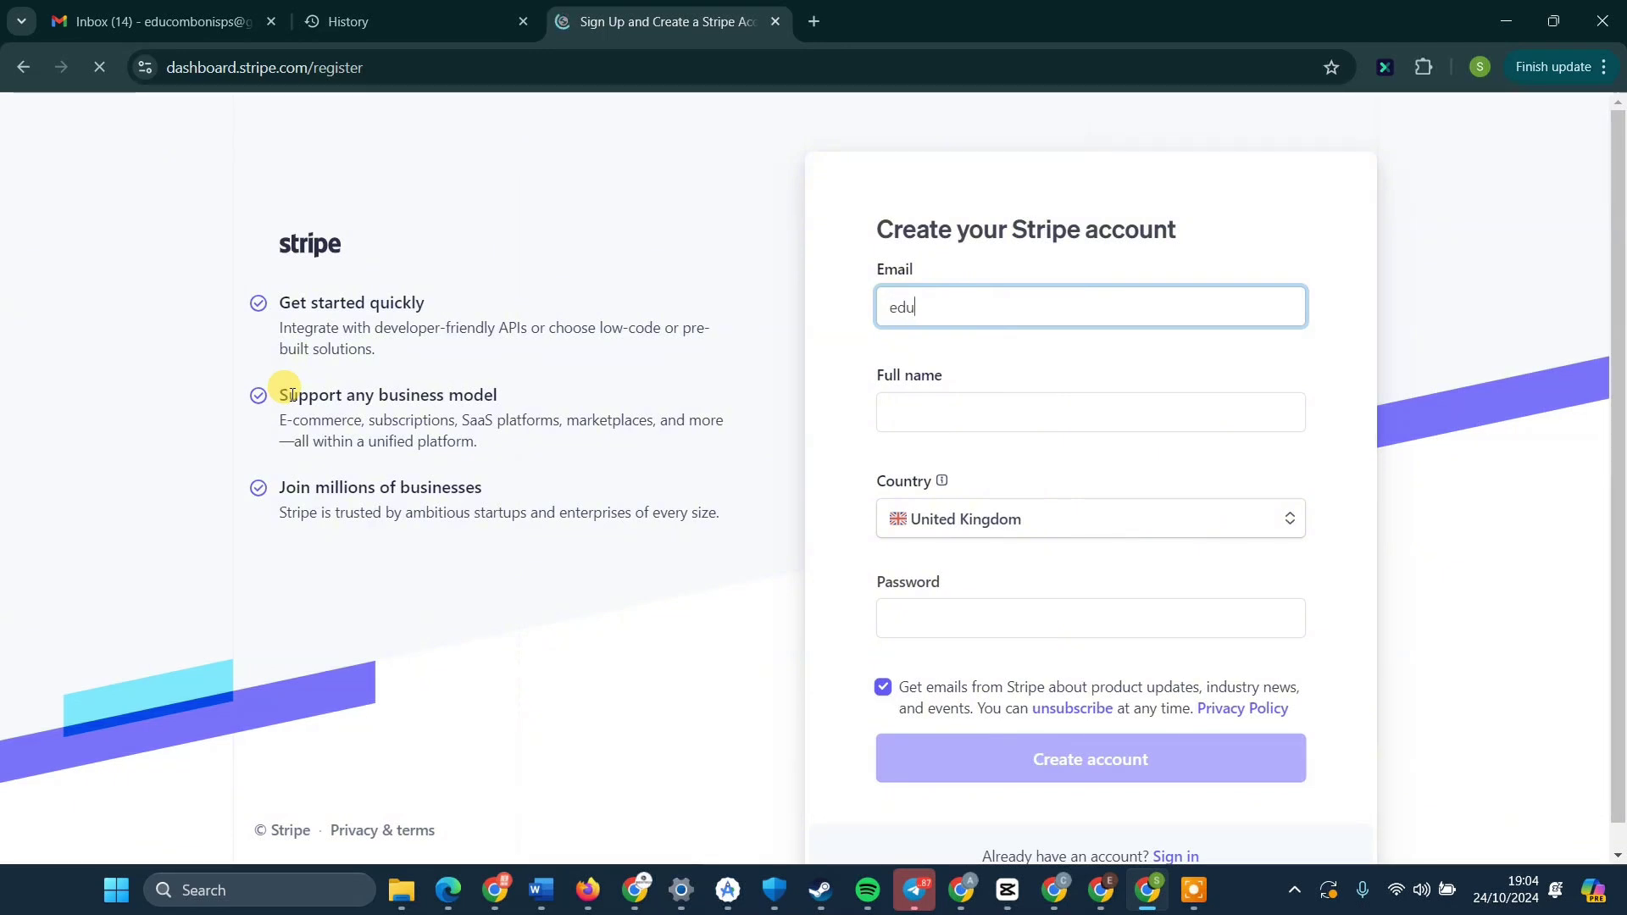
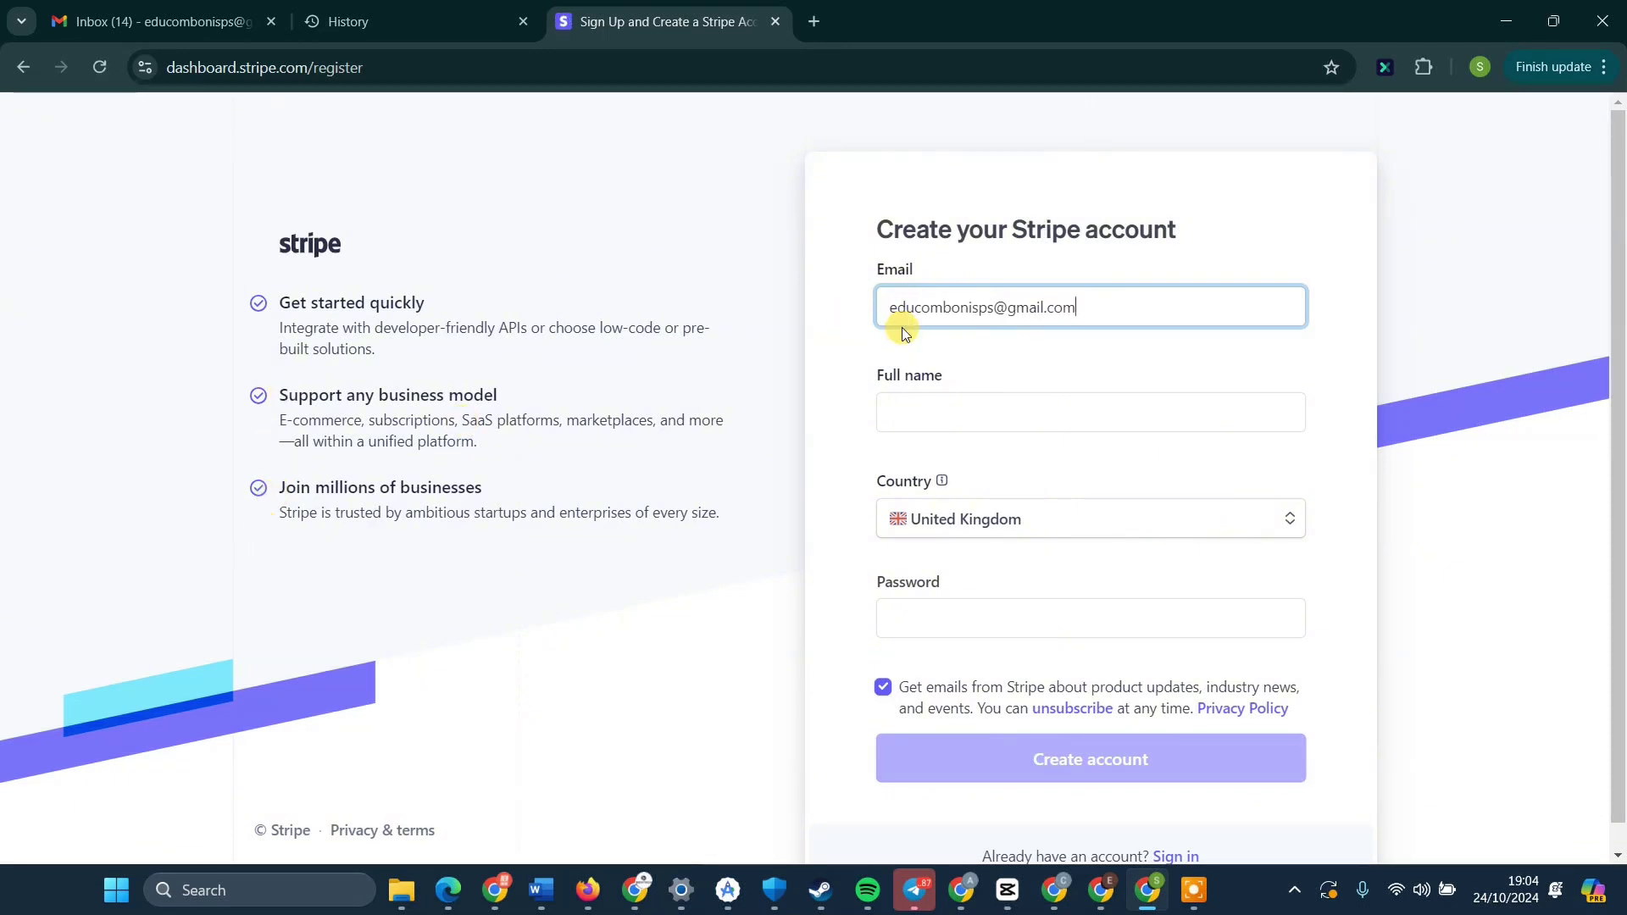
click(896, 418)
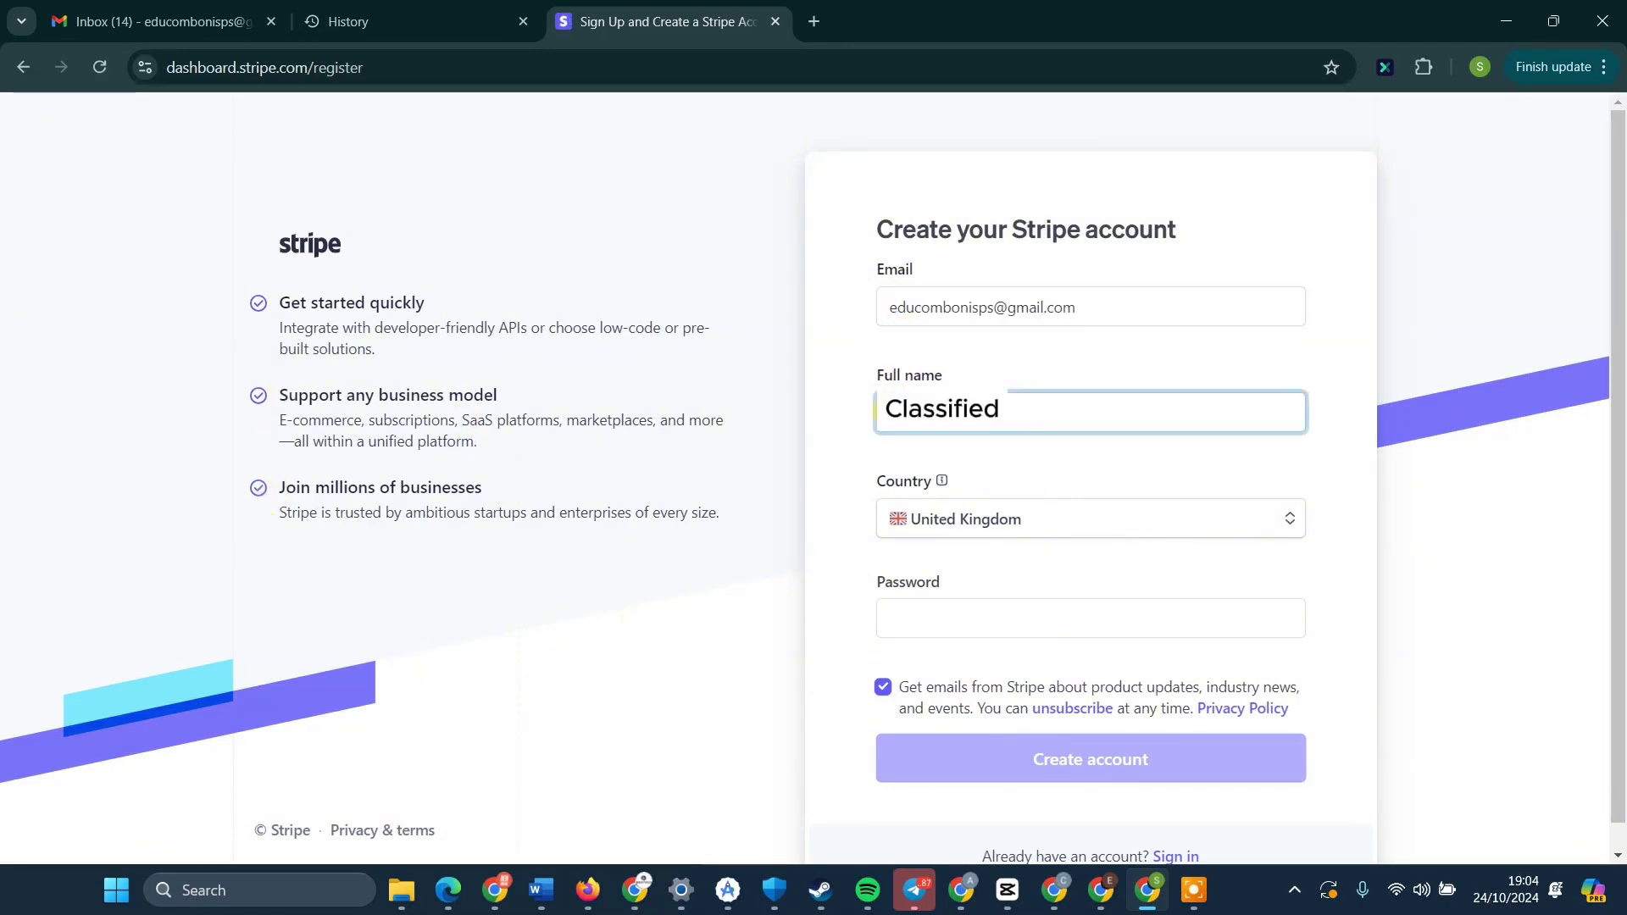
click(946, 621)
text(••••)
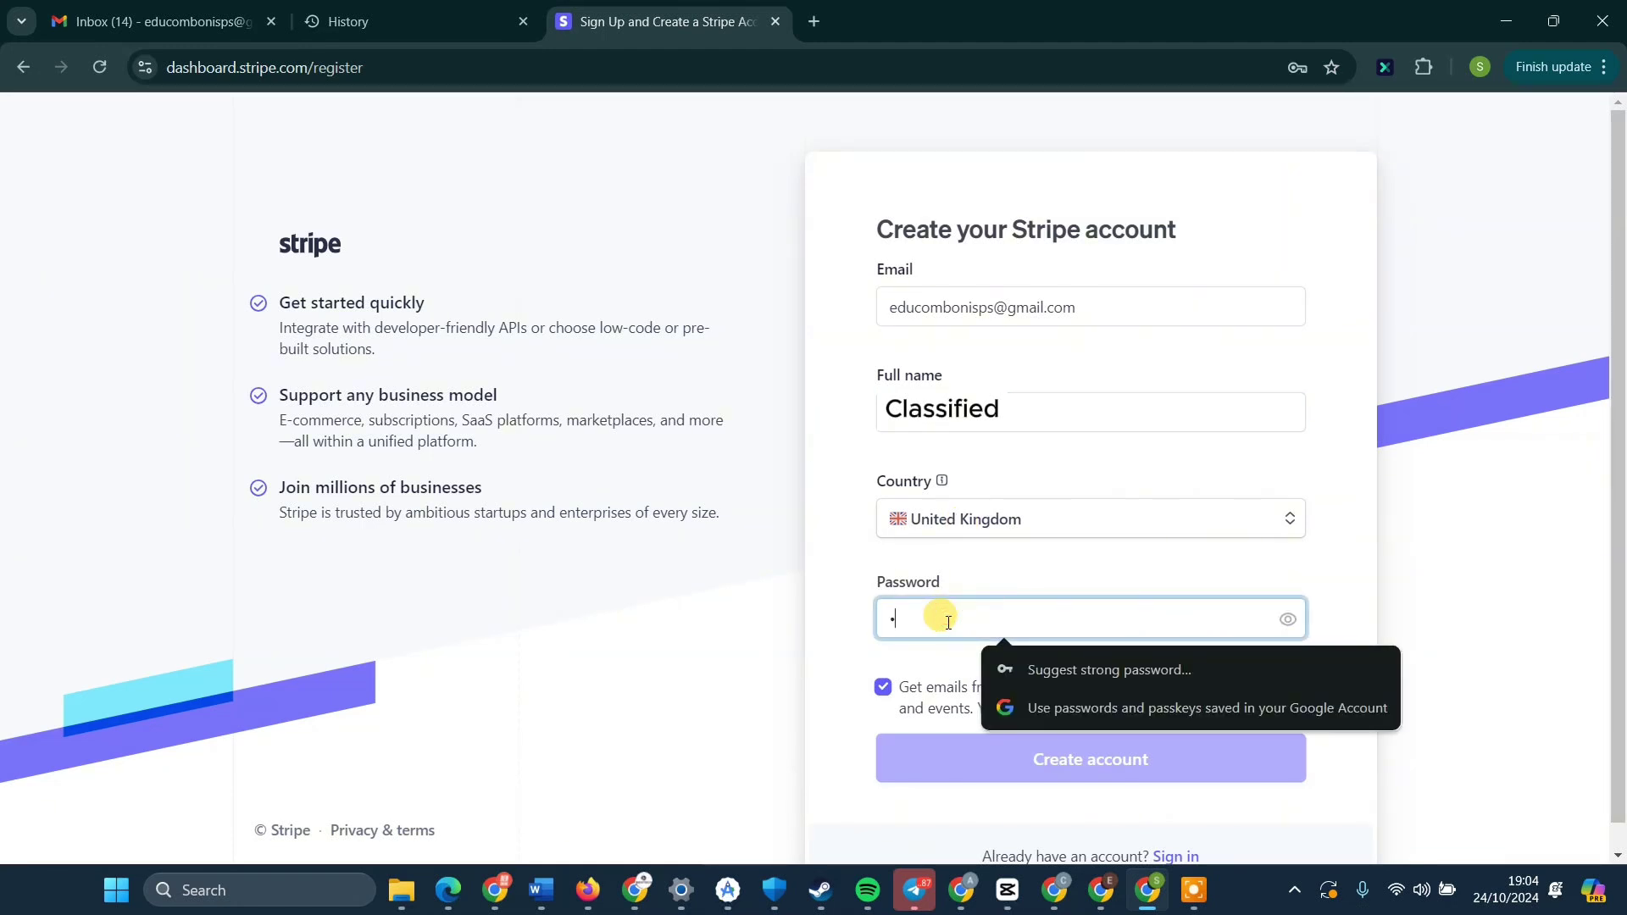
text(•••••••••)
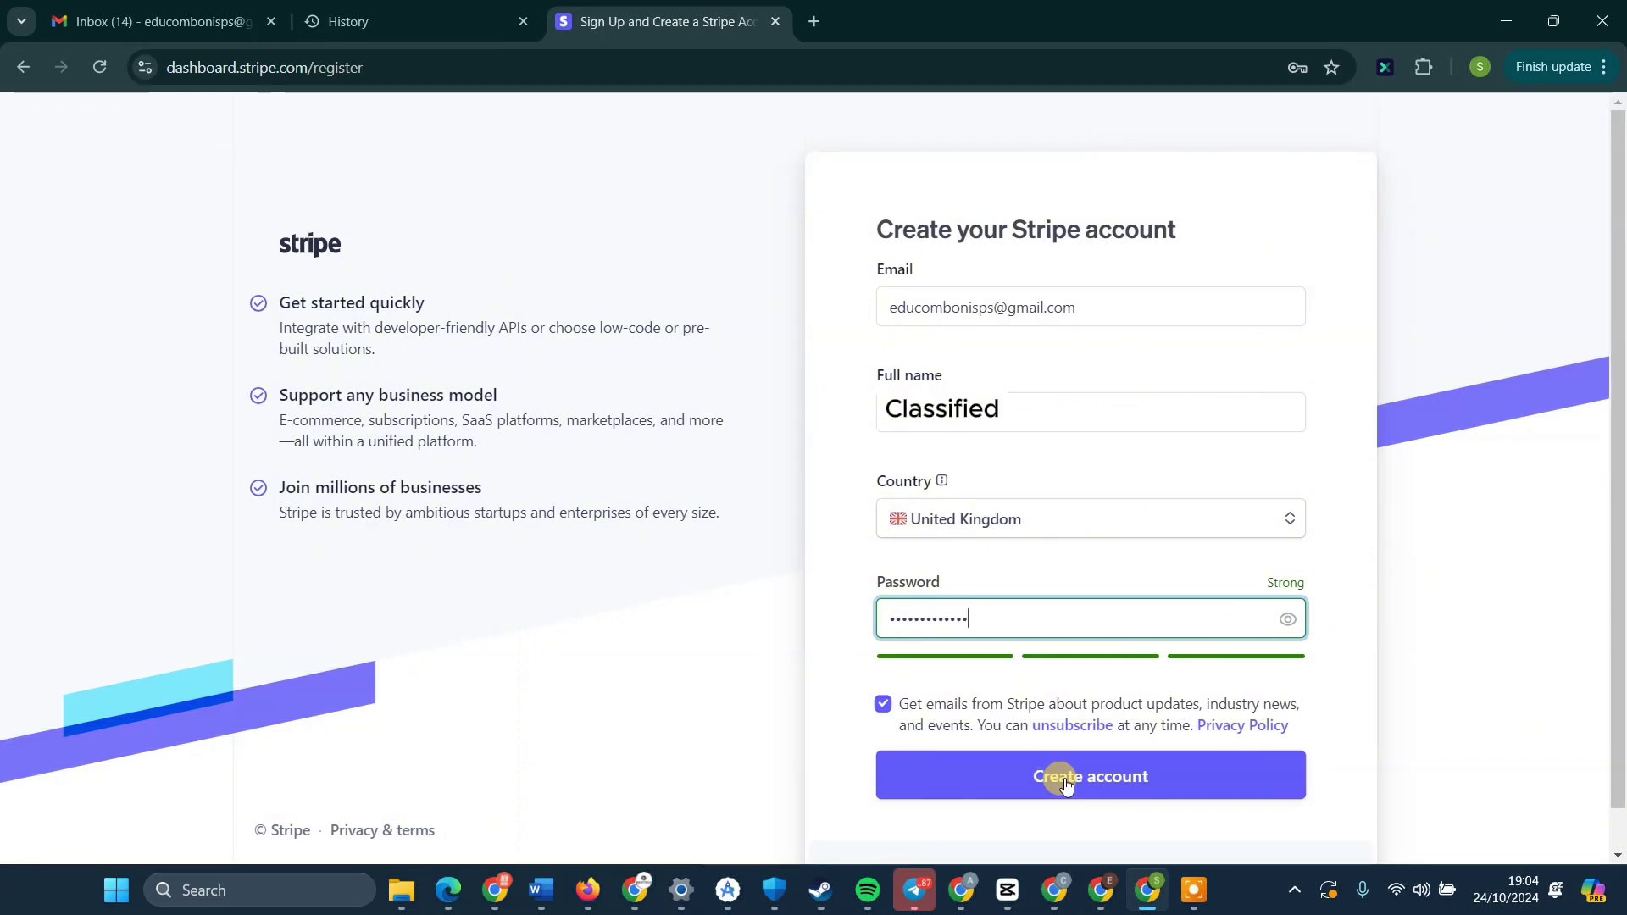
click(1066, 781)
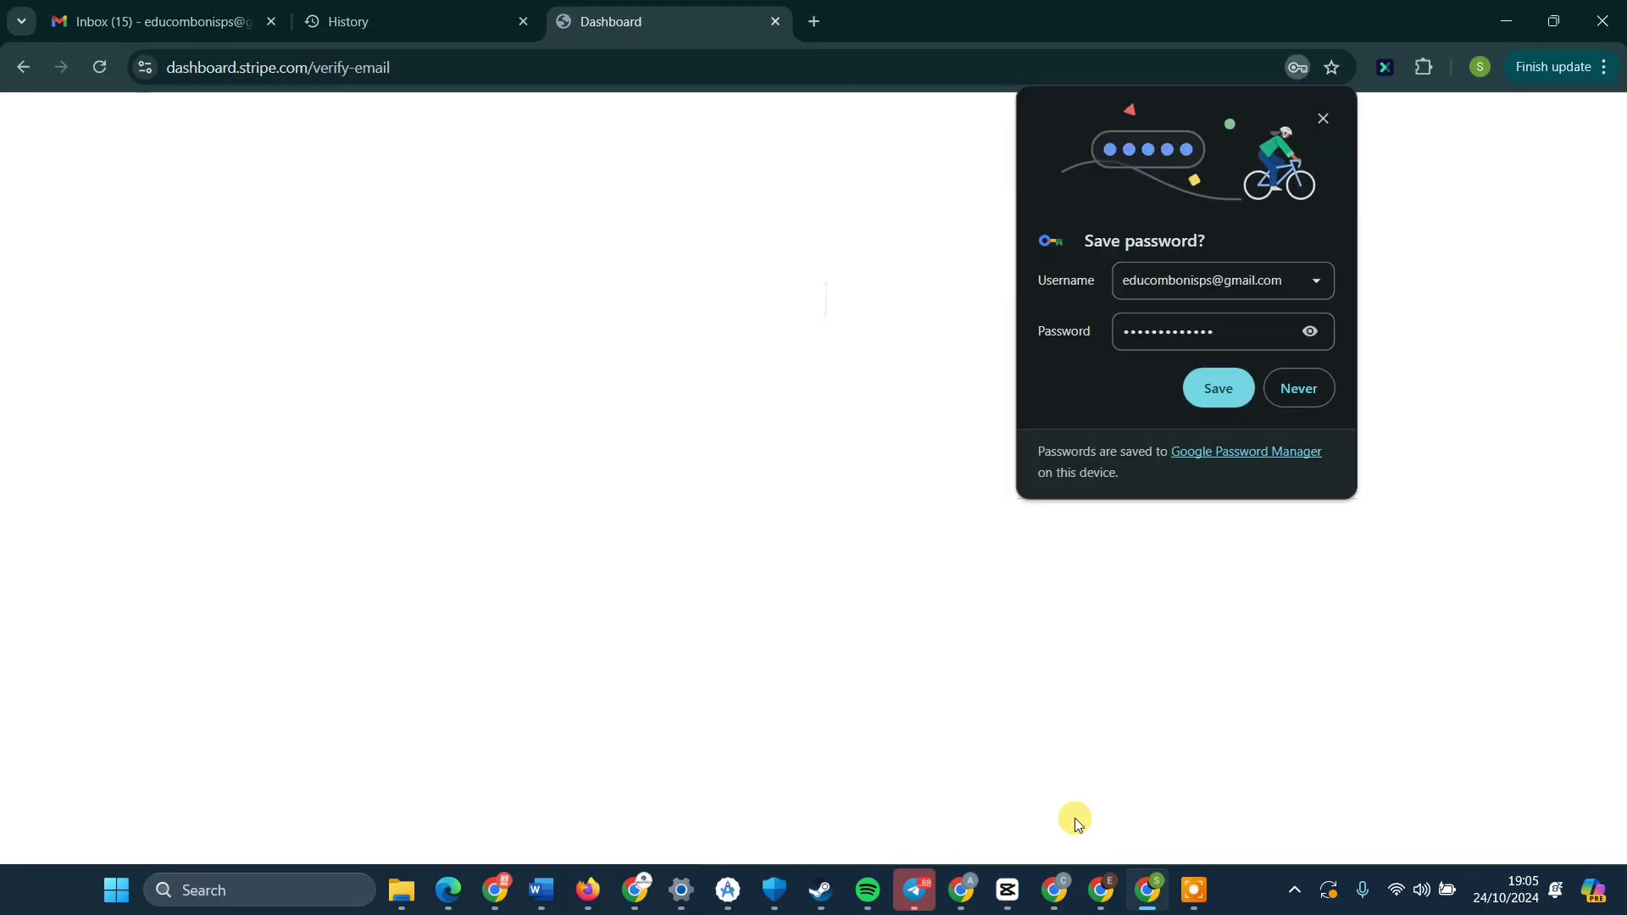
Save the Stripe password, then open Stripe's Verify your email message in Gmail and confirm it.
click(1225, 388)
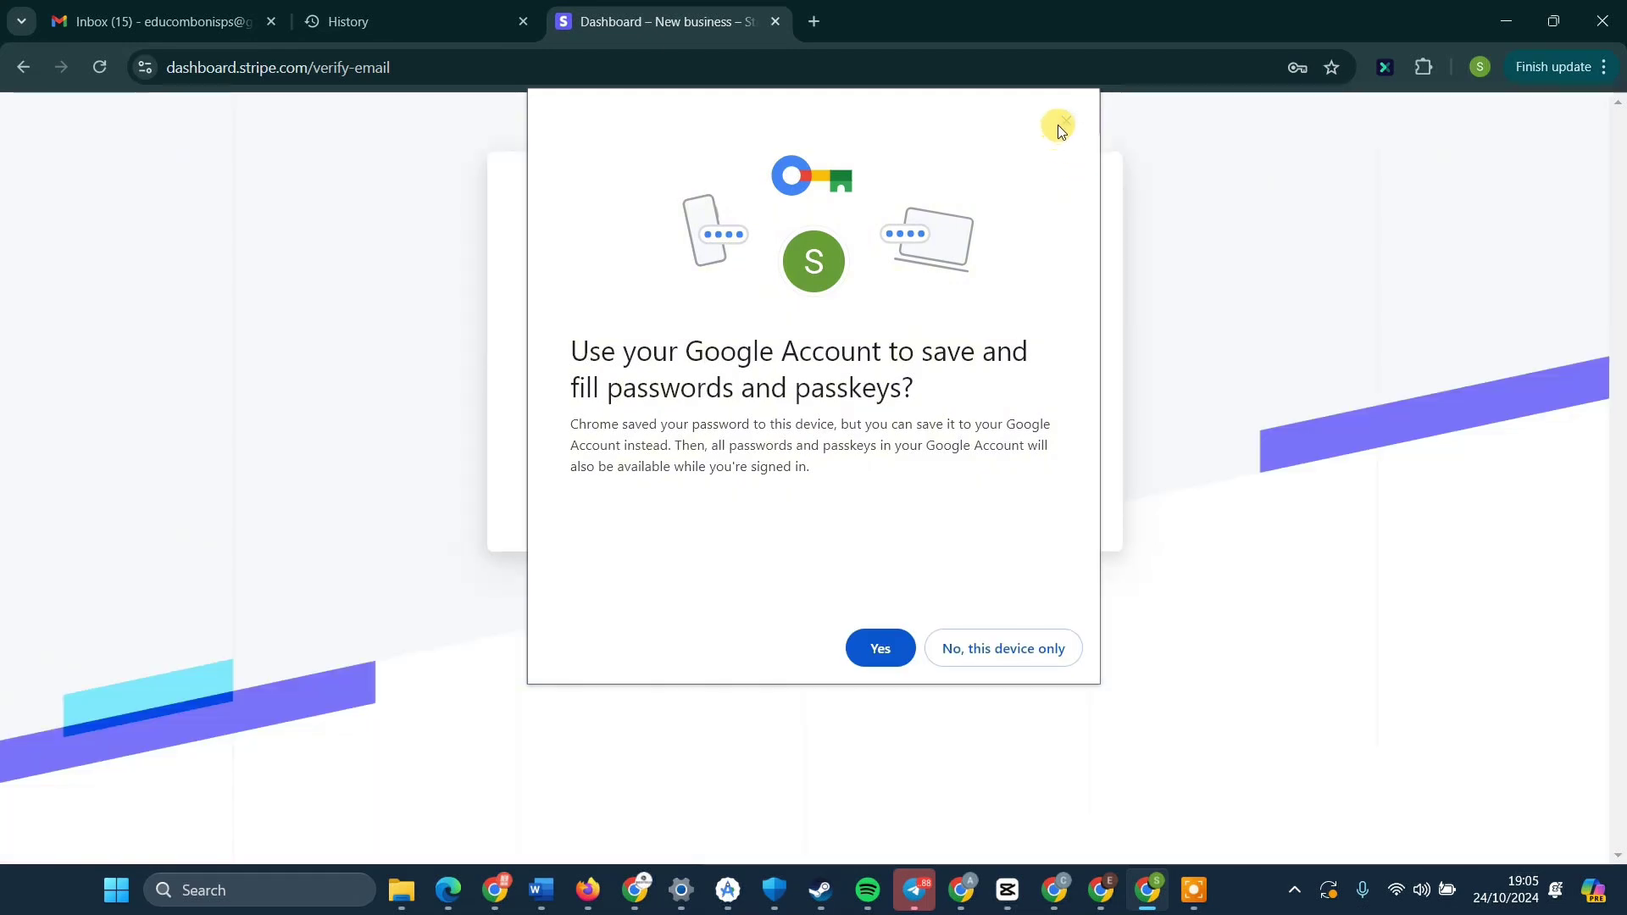
click(1062, 122)
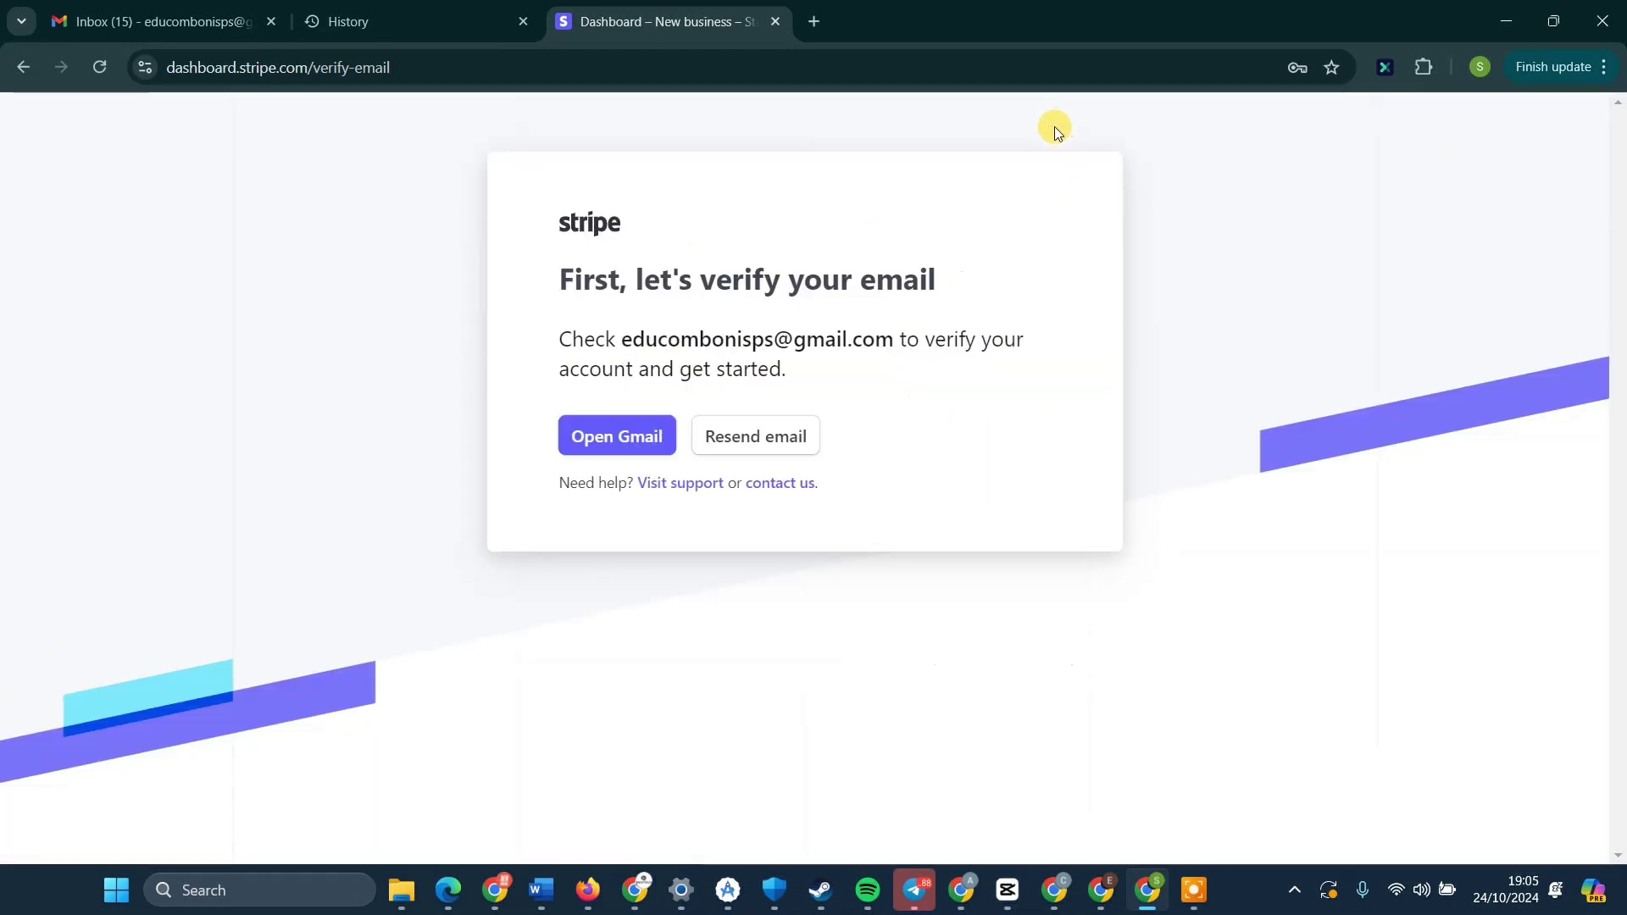
click(153, 31)
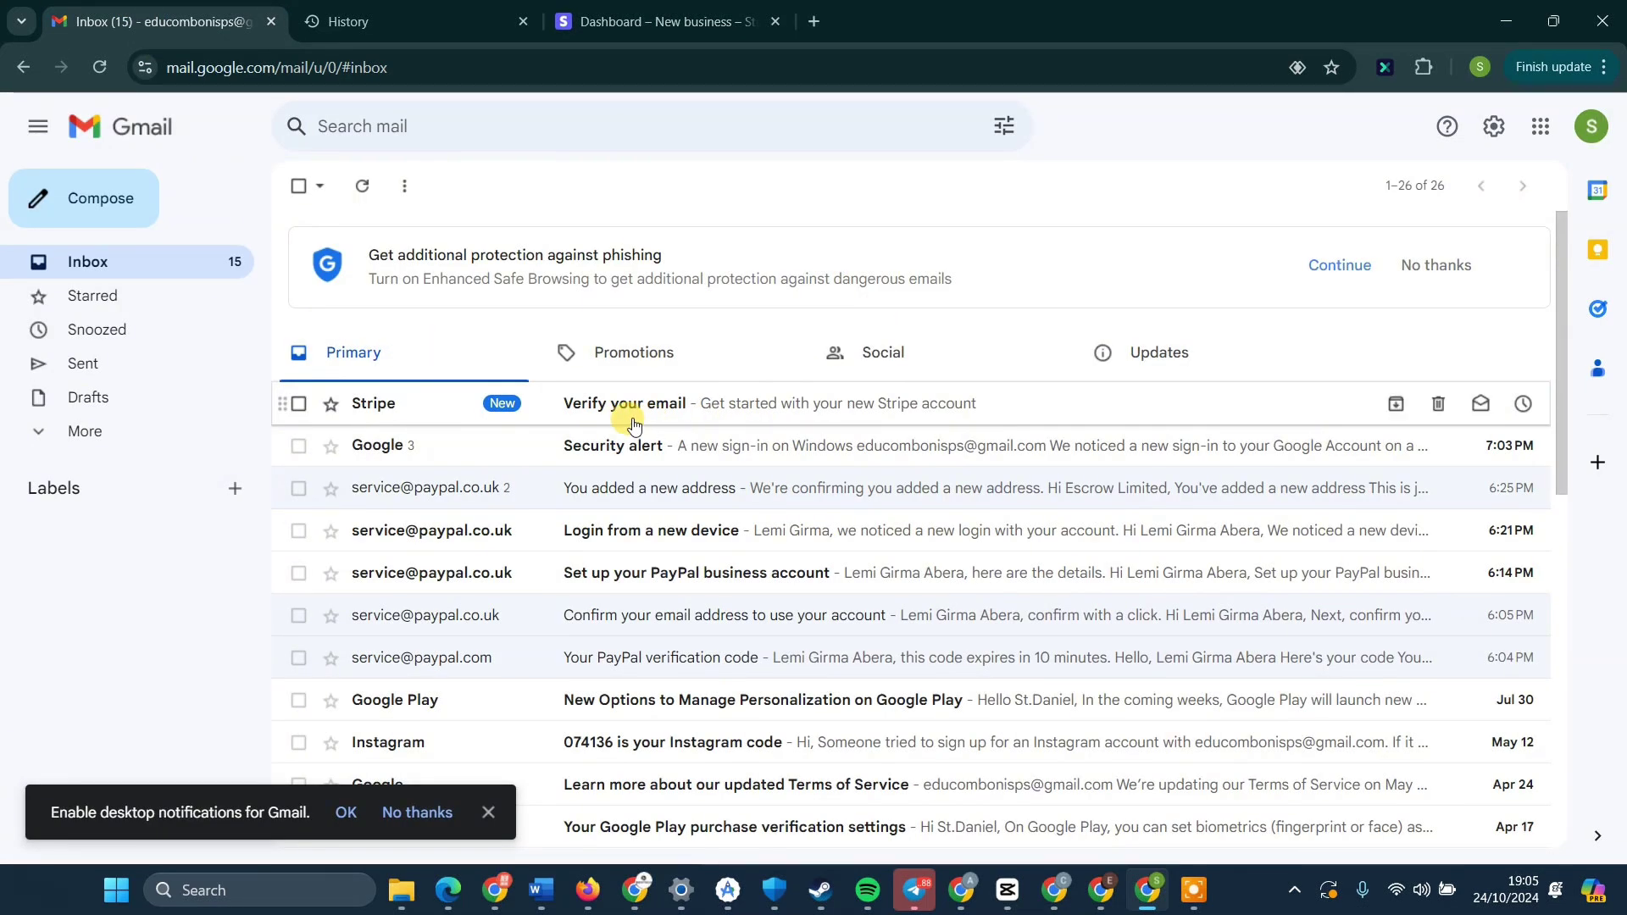
click(603, 409)
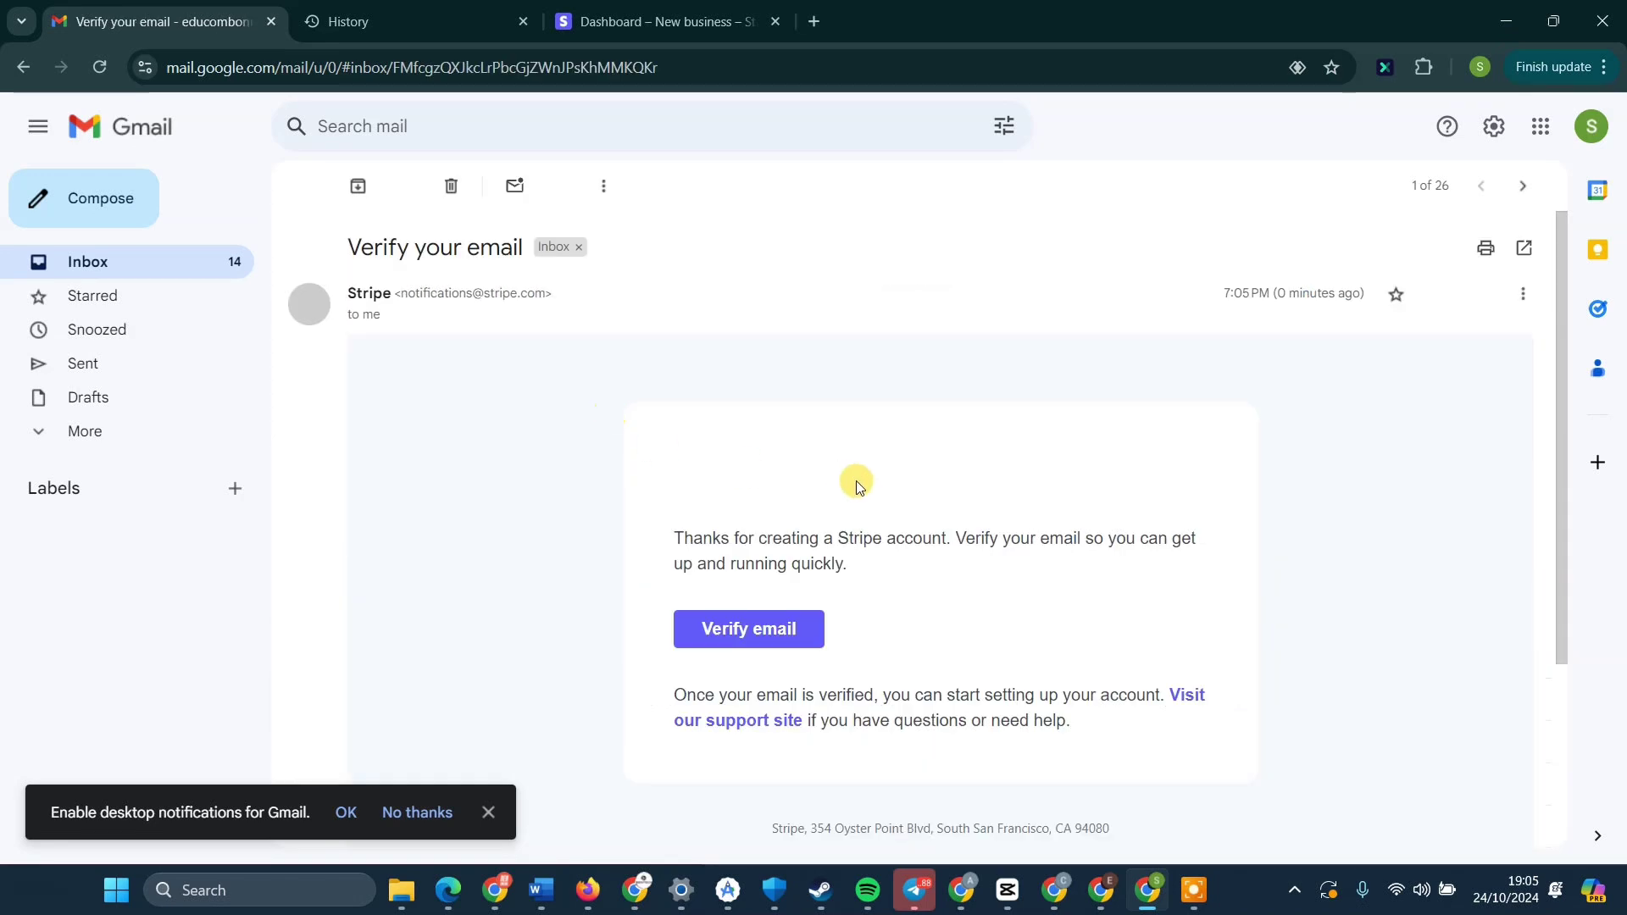
click(766, 628)
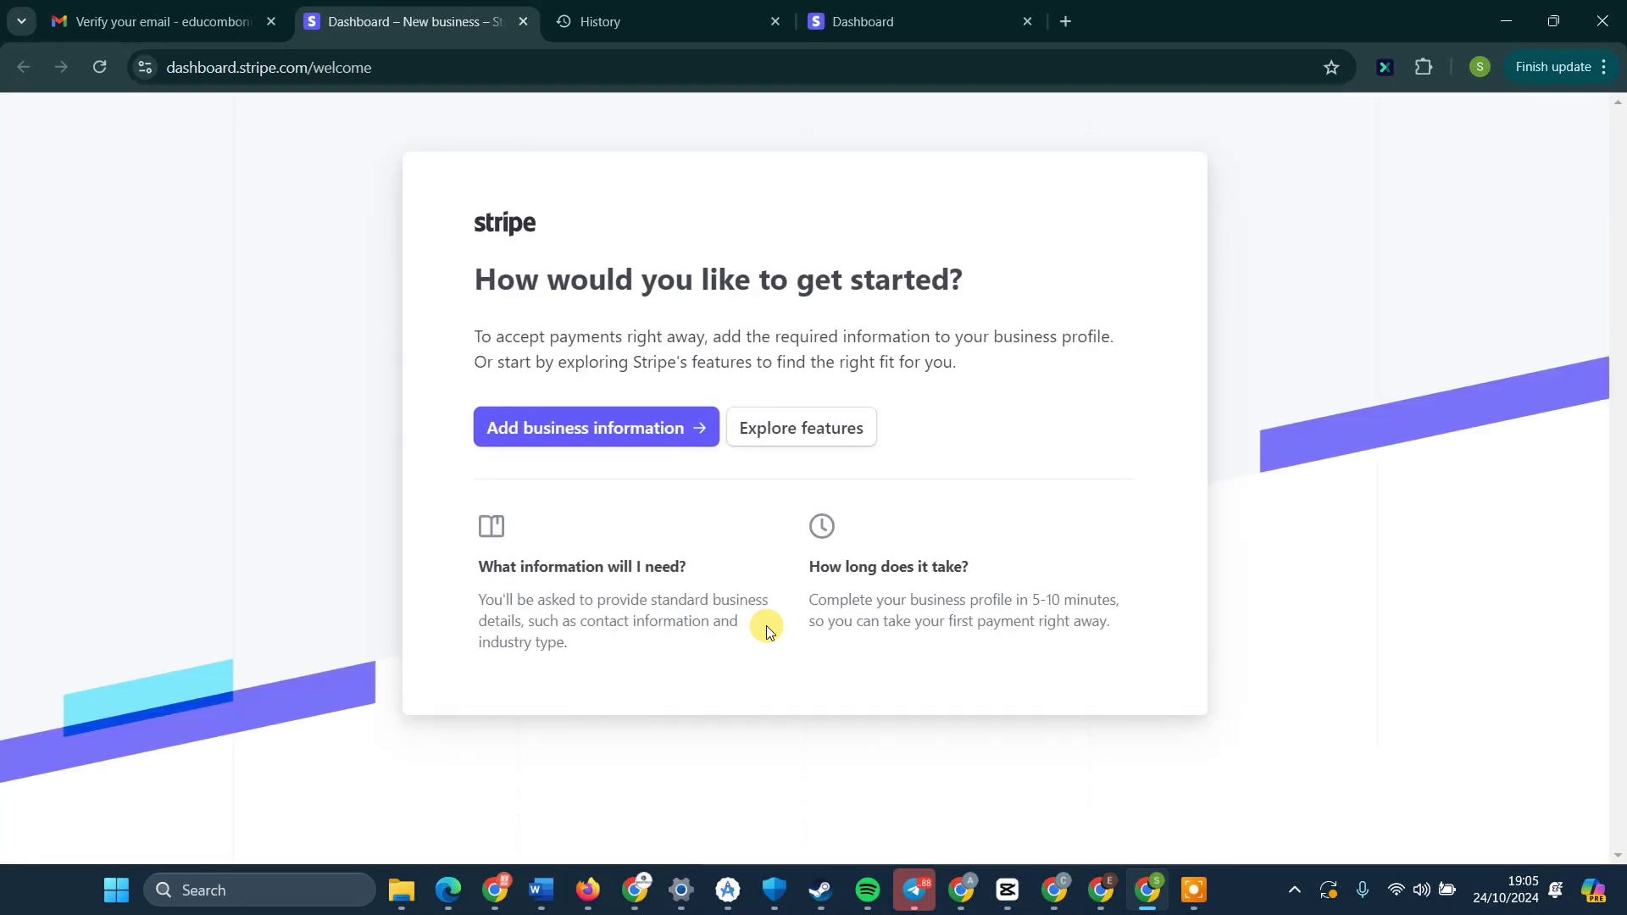
Set the business type to Company with Private company structure and continue.
click(606, 420)
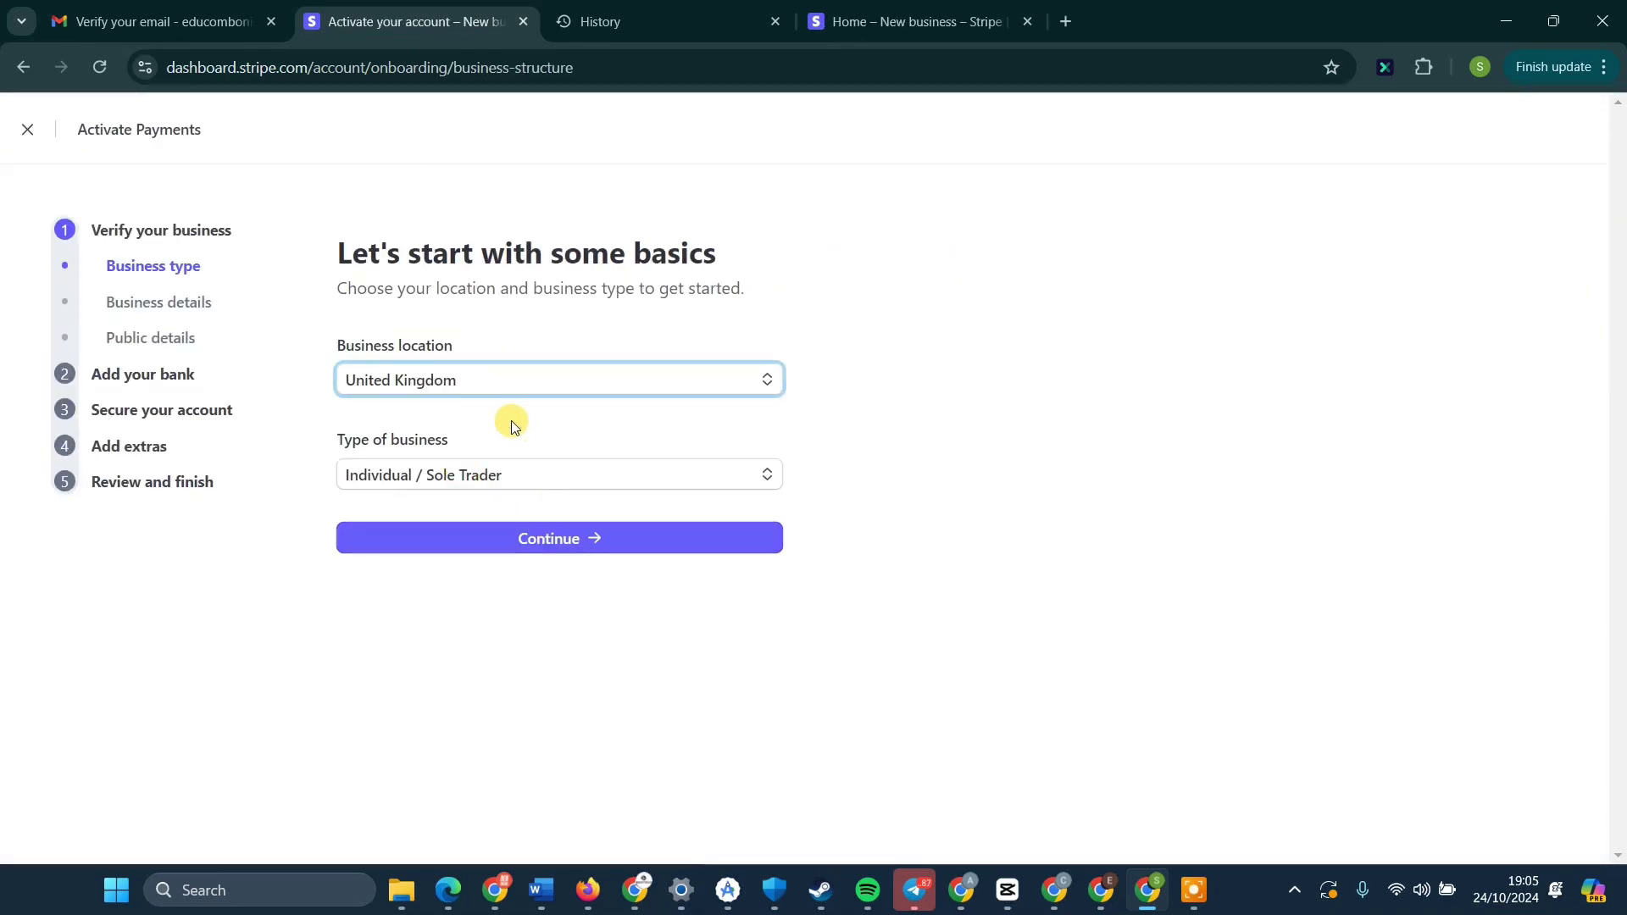
click(449, 474)
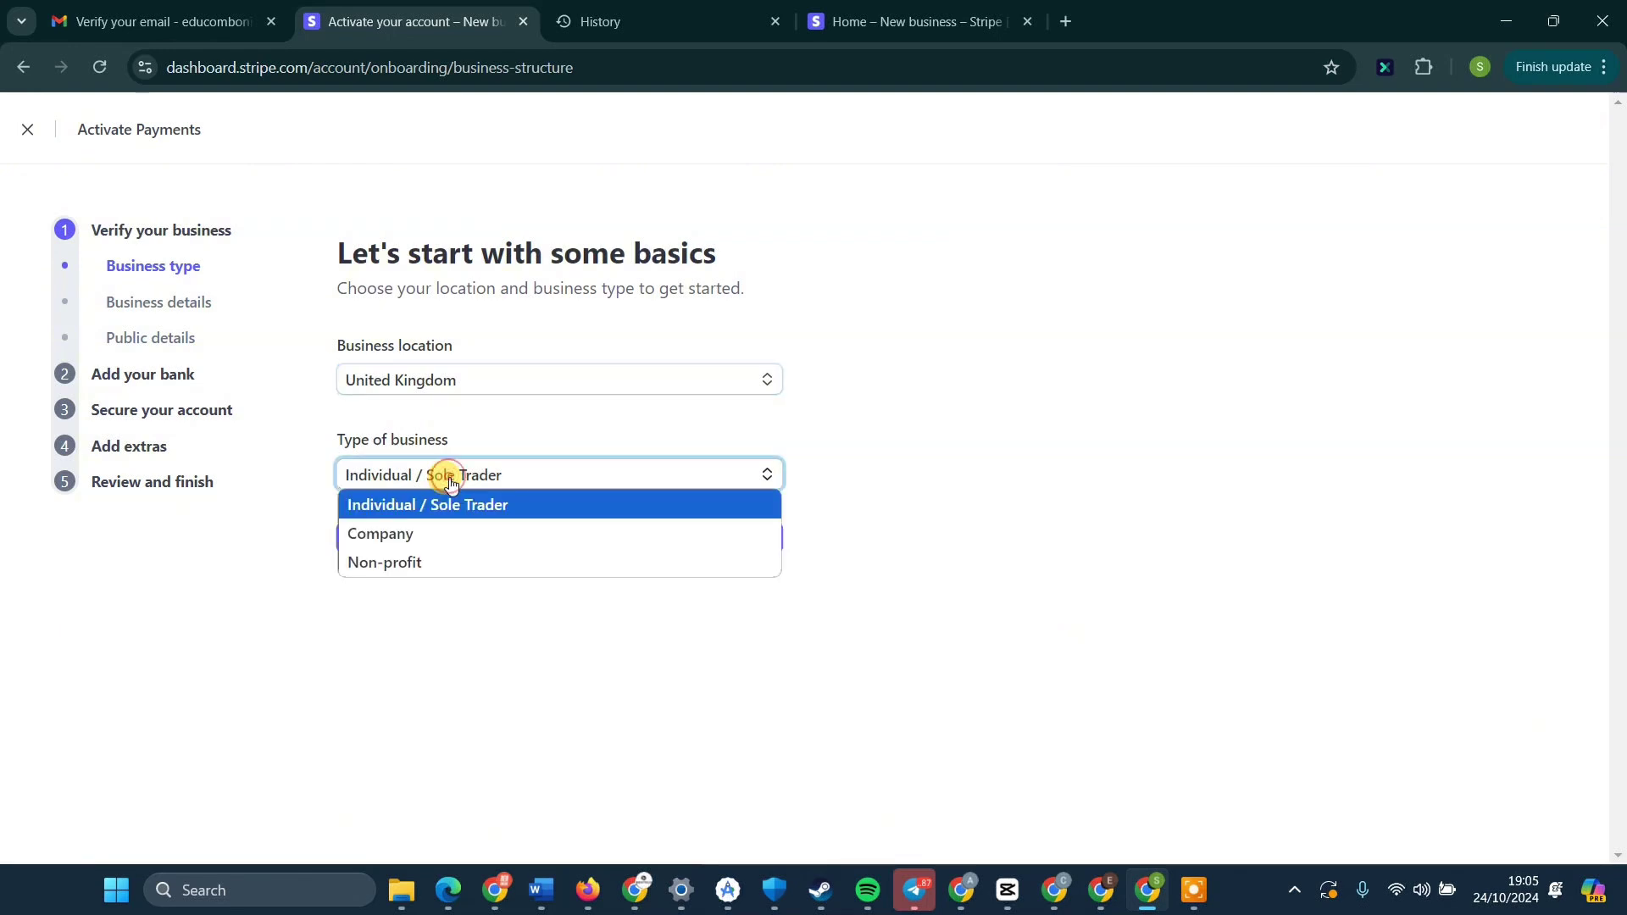
click(421, 536)
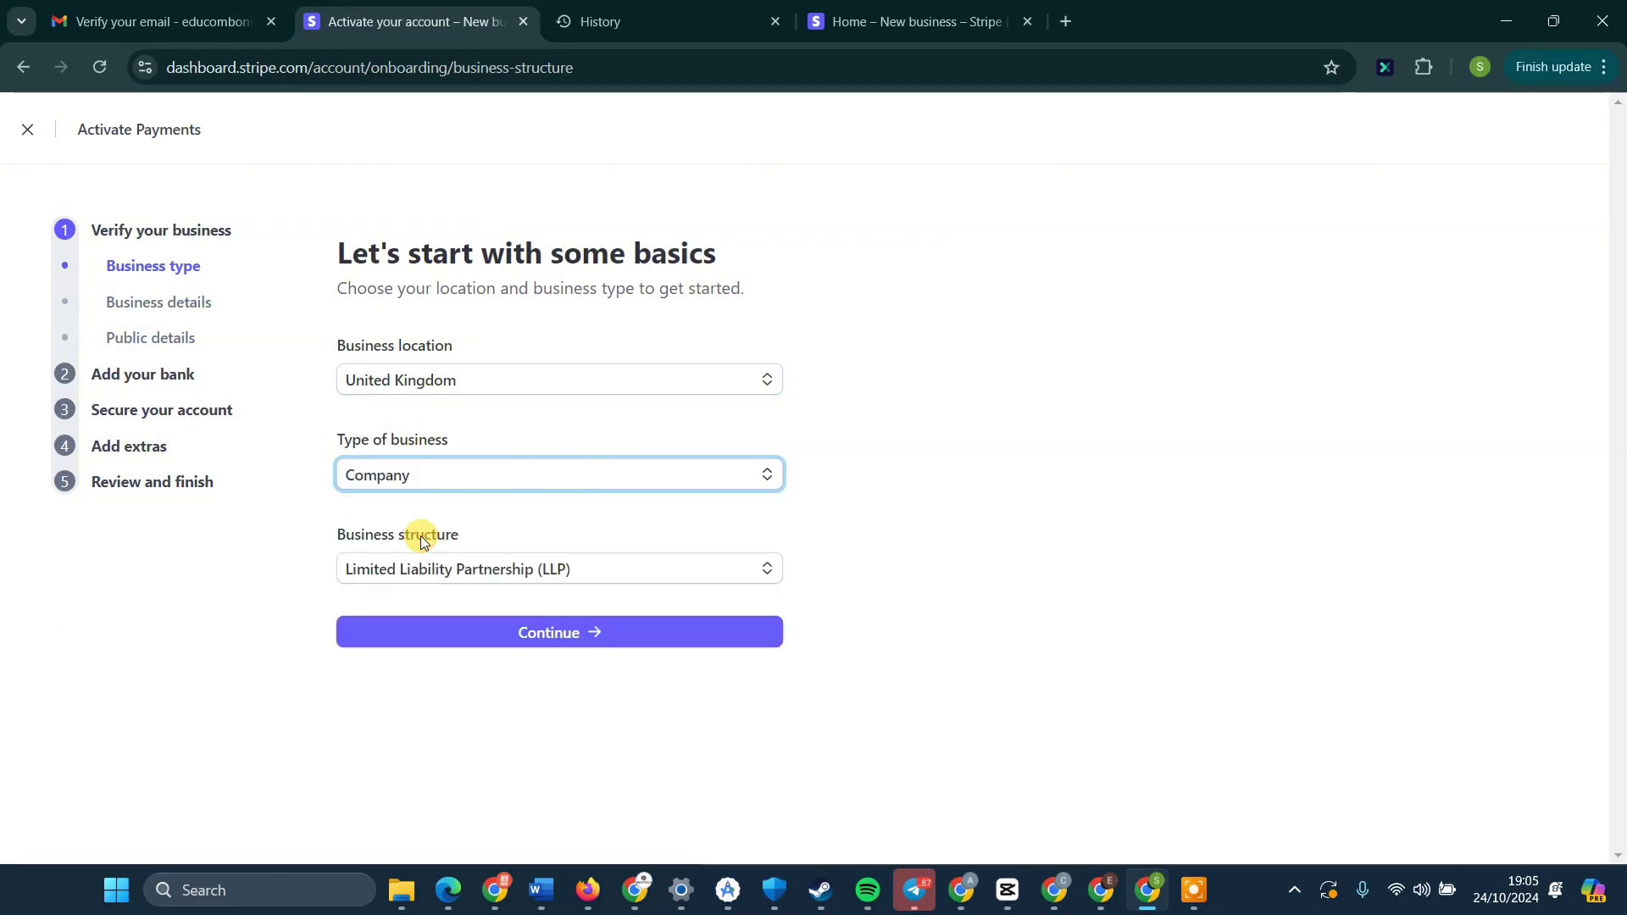
click(455, 570)
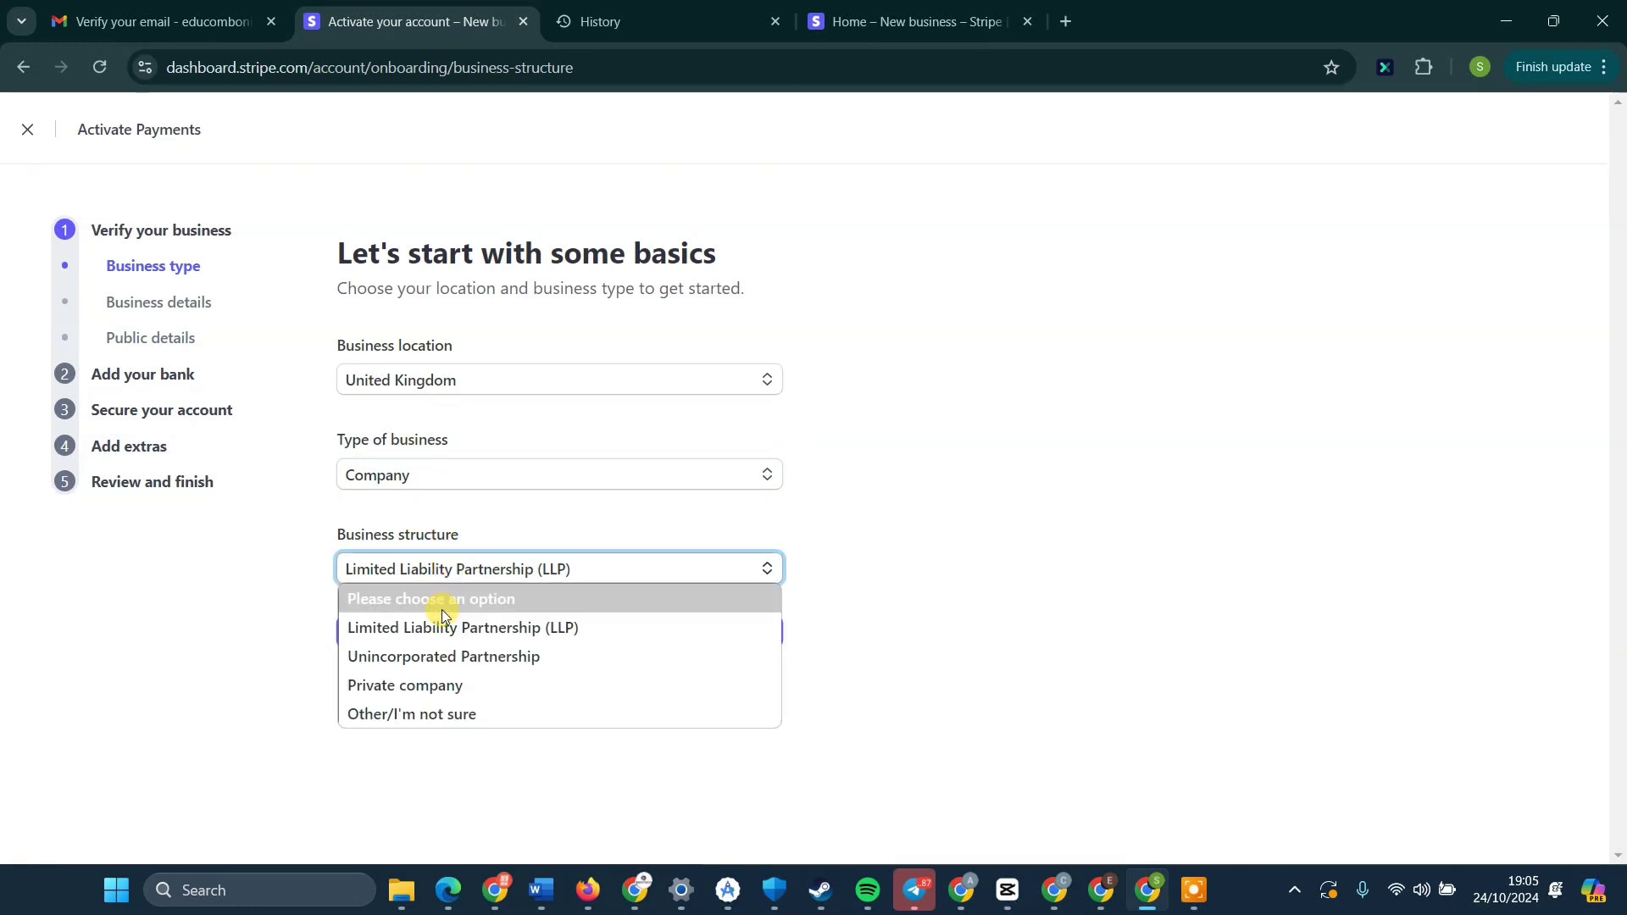
click(431, 685)
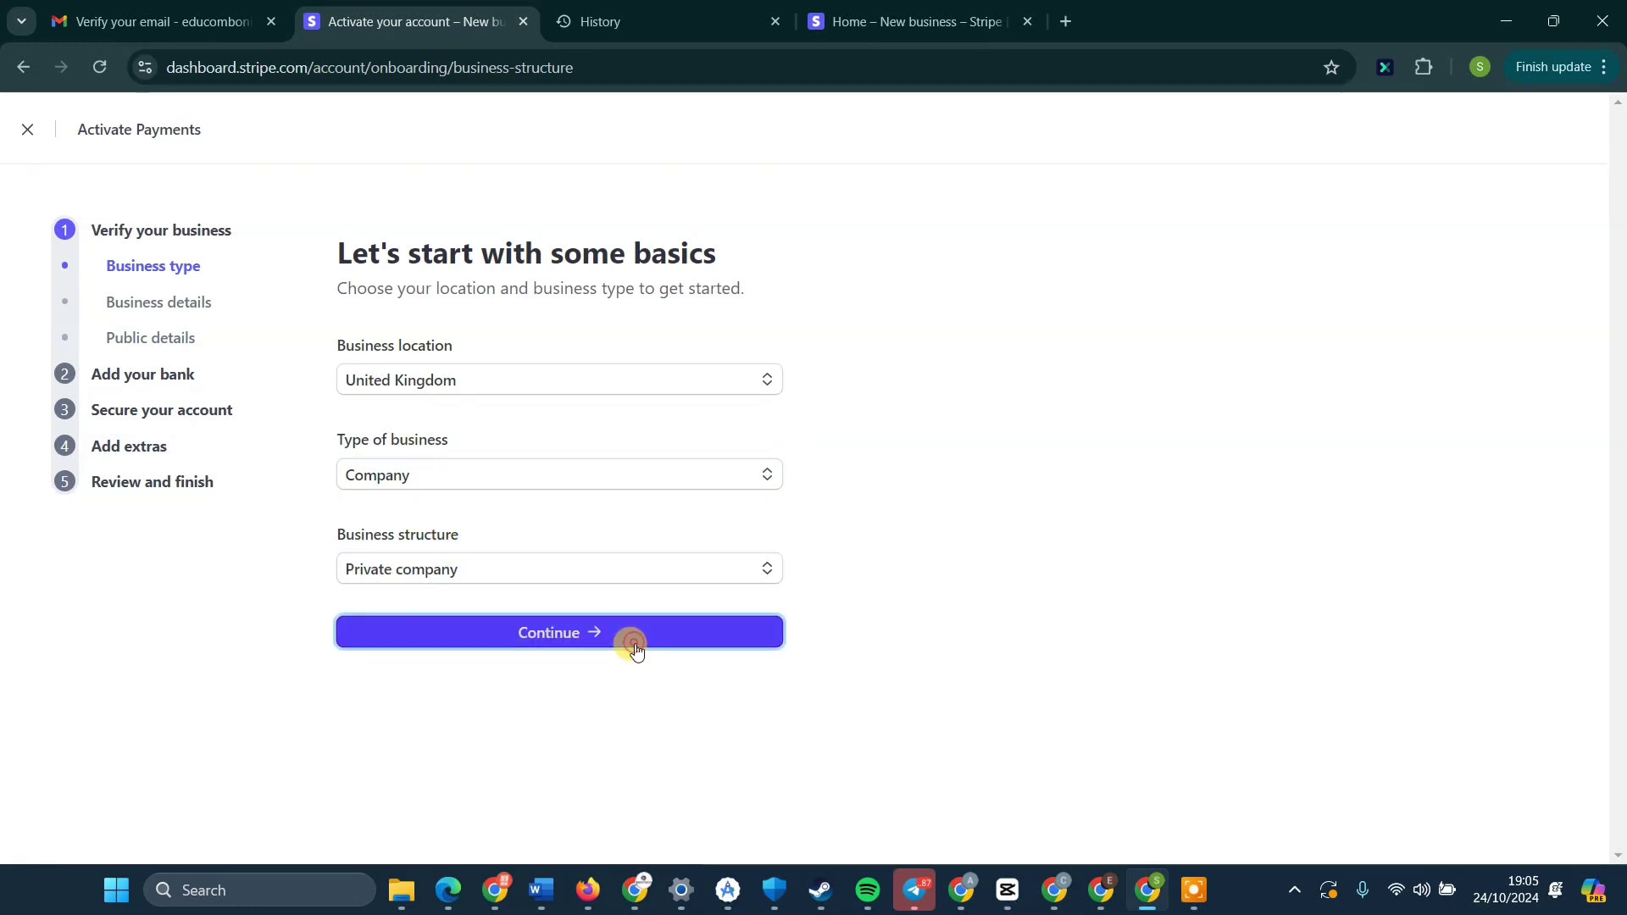
click(636, 646)
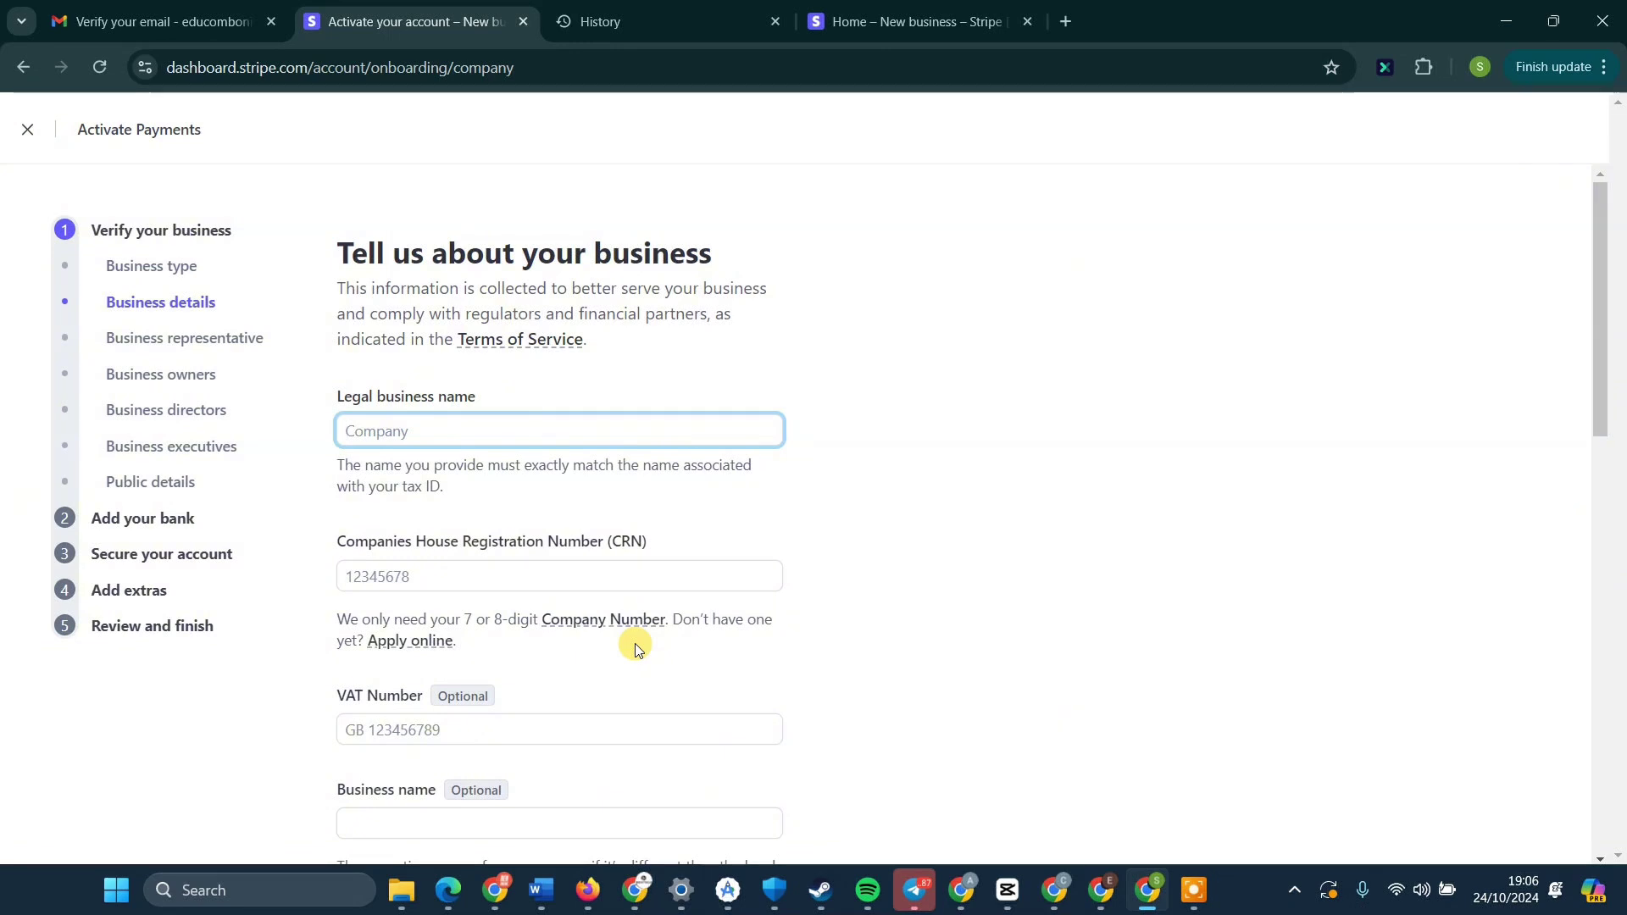
Enter legal name Escrow Limited and paste the company registration number from Companies House.
text(Esc)
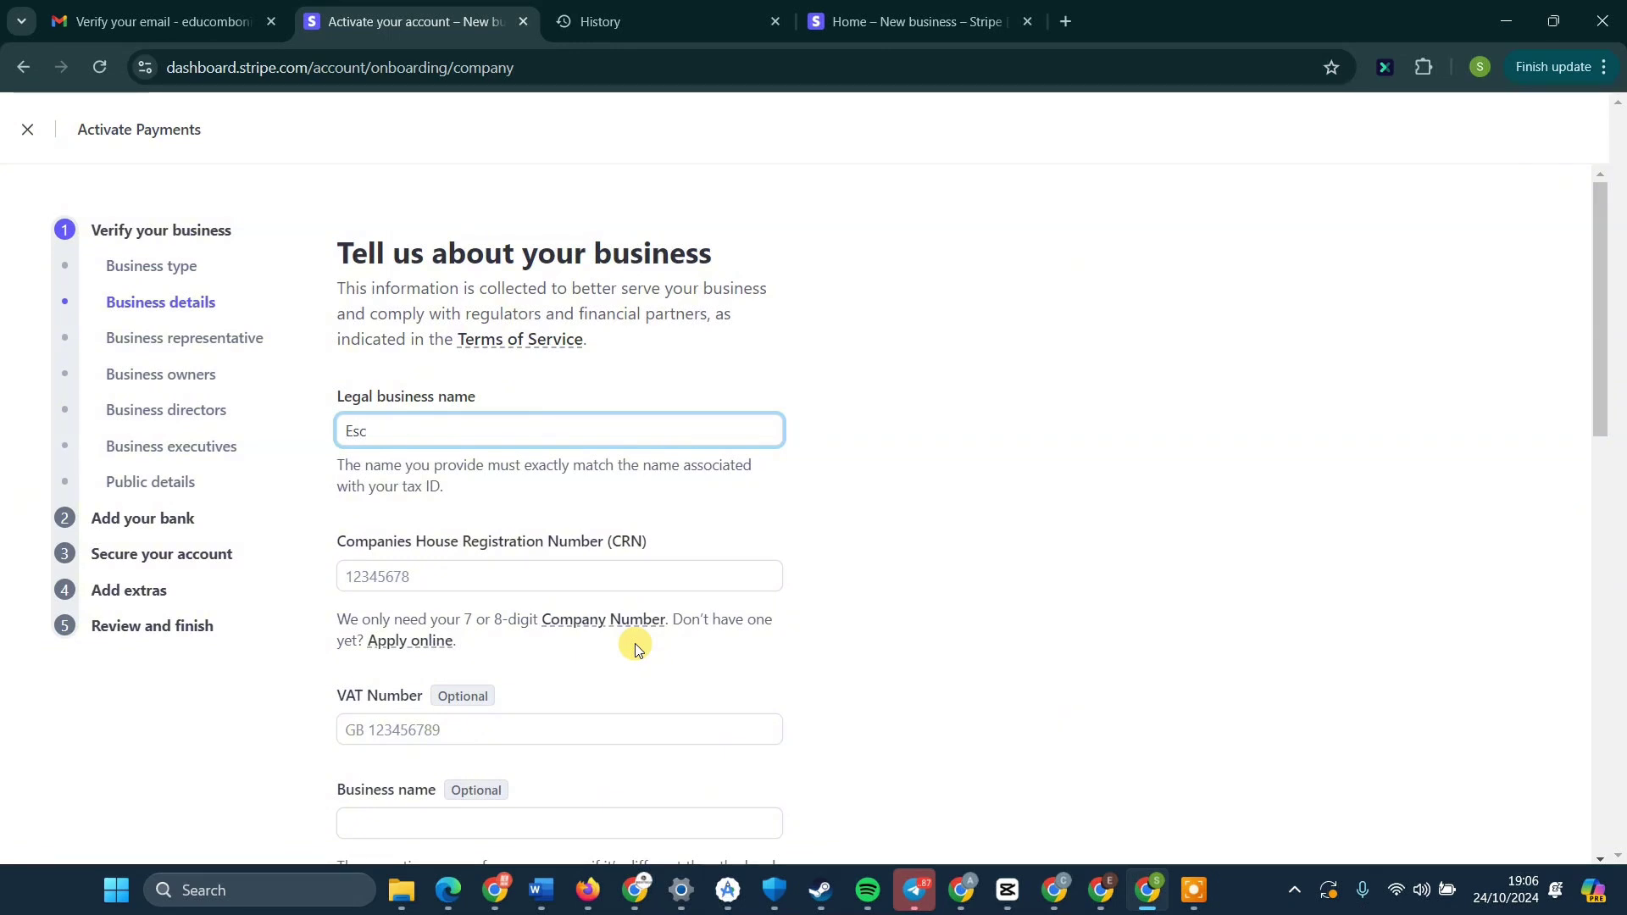
text(row Limited)
click(637, 649)
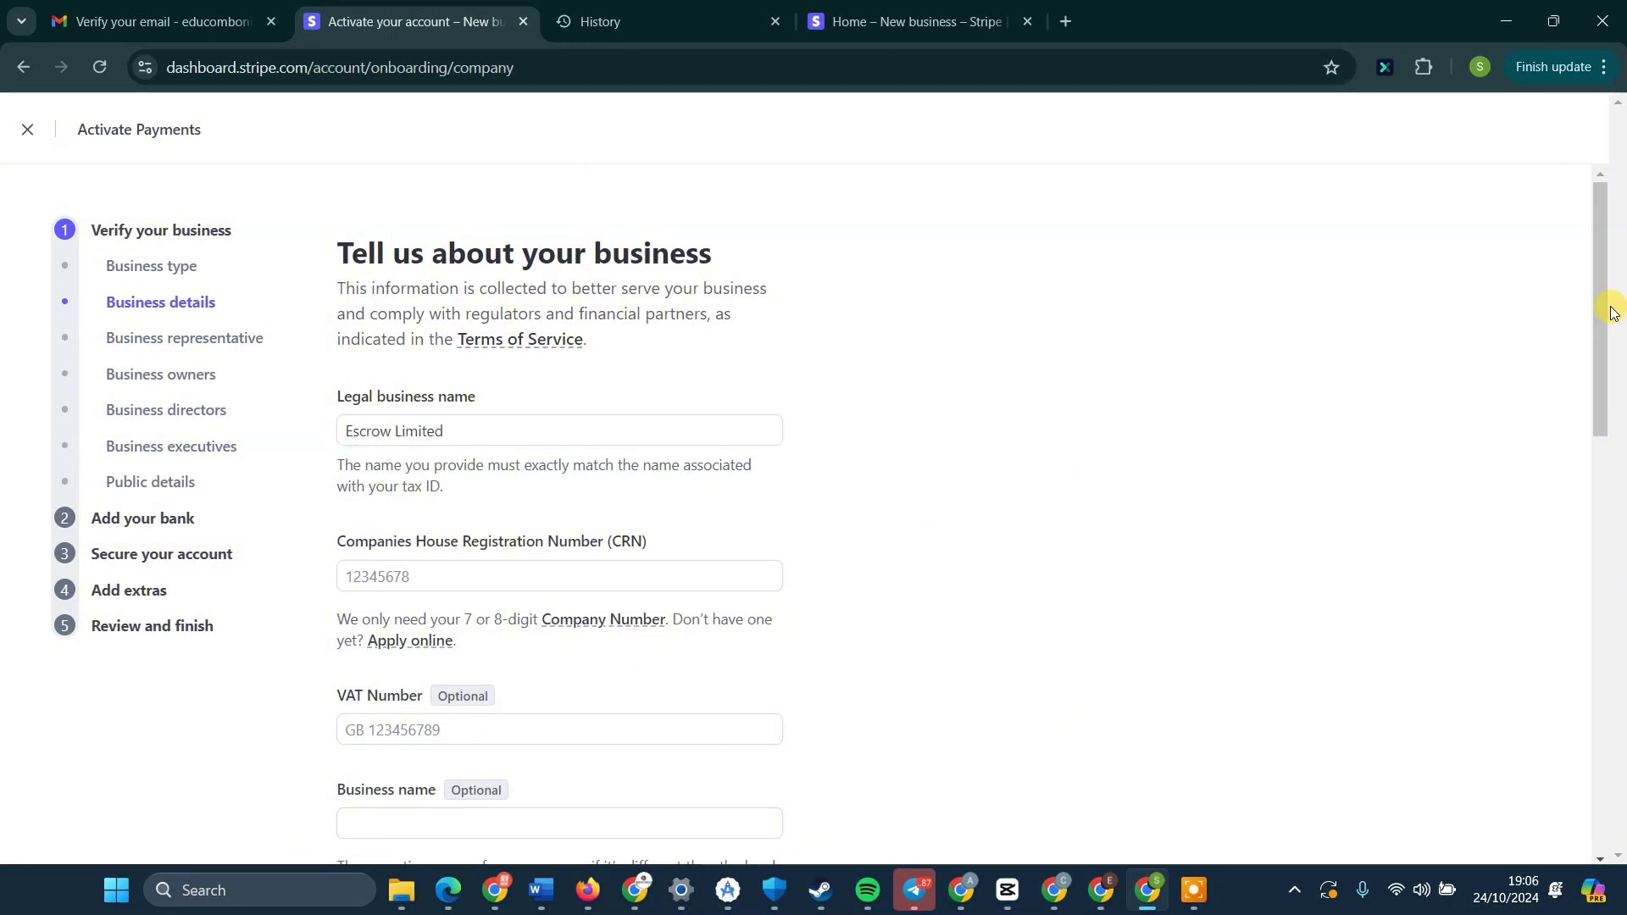
drag(1602, 309, 1600, 388)
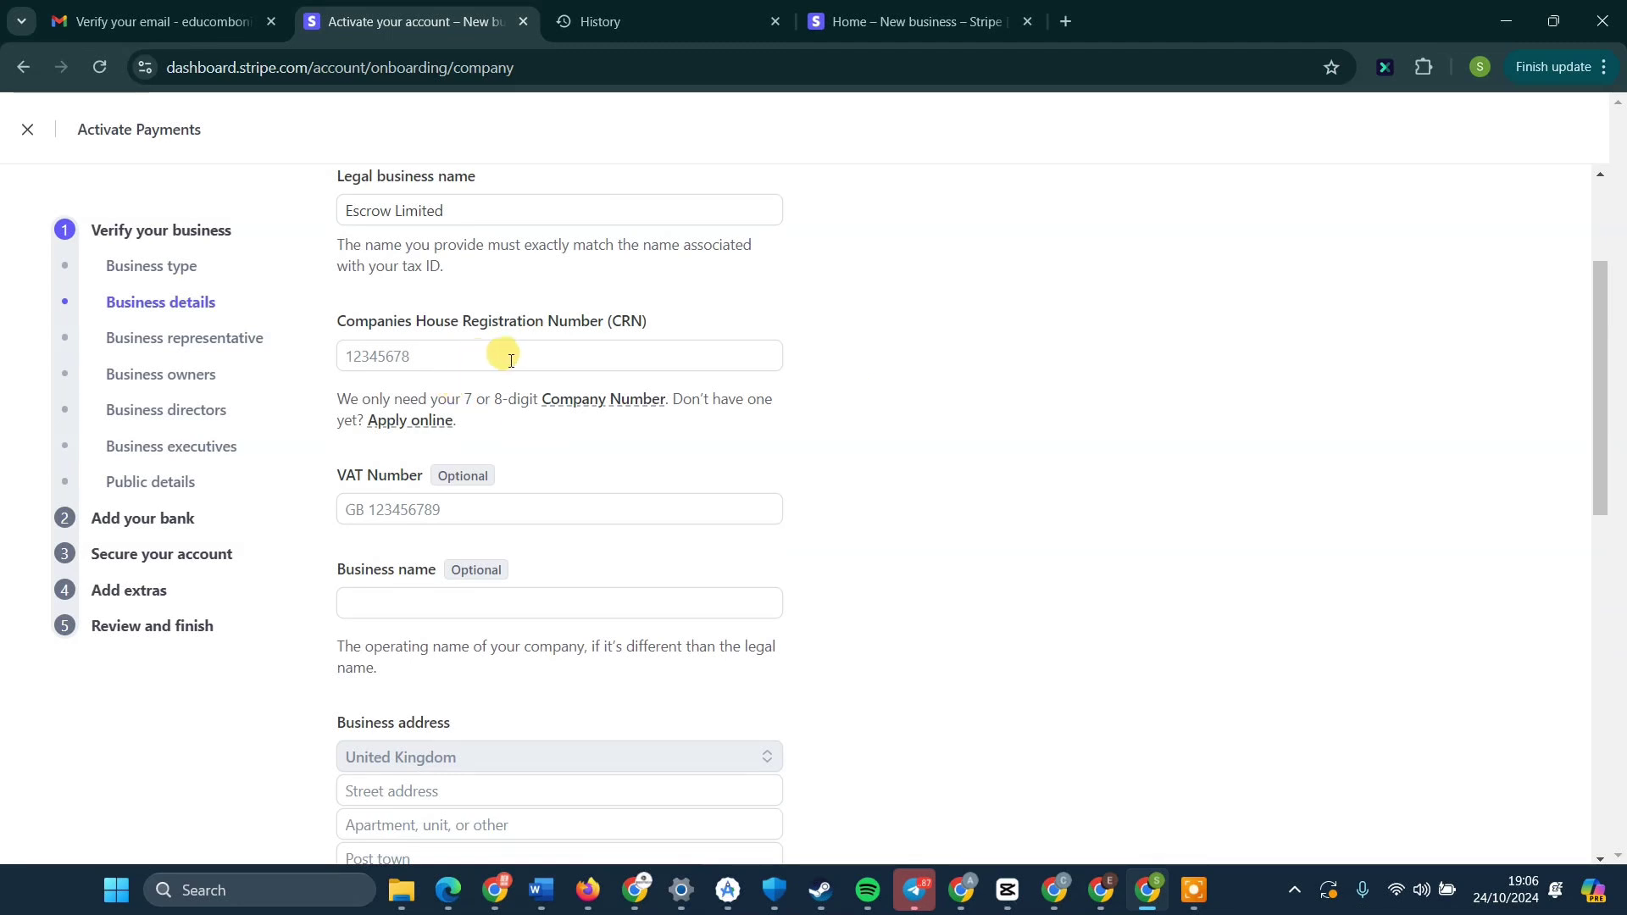
click(746, 356)
key(ctrl+v)
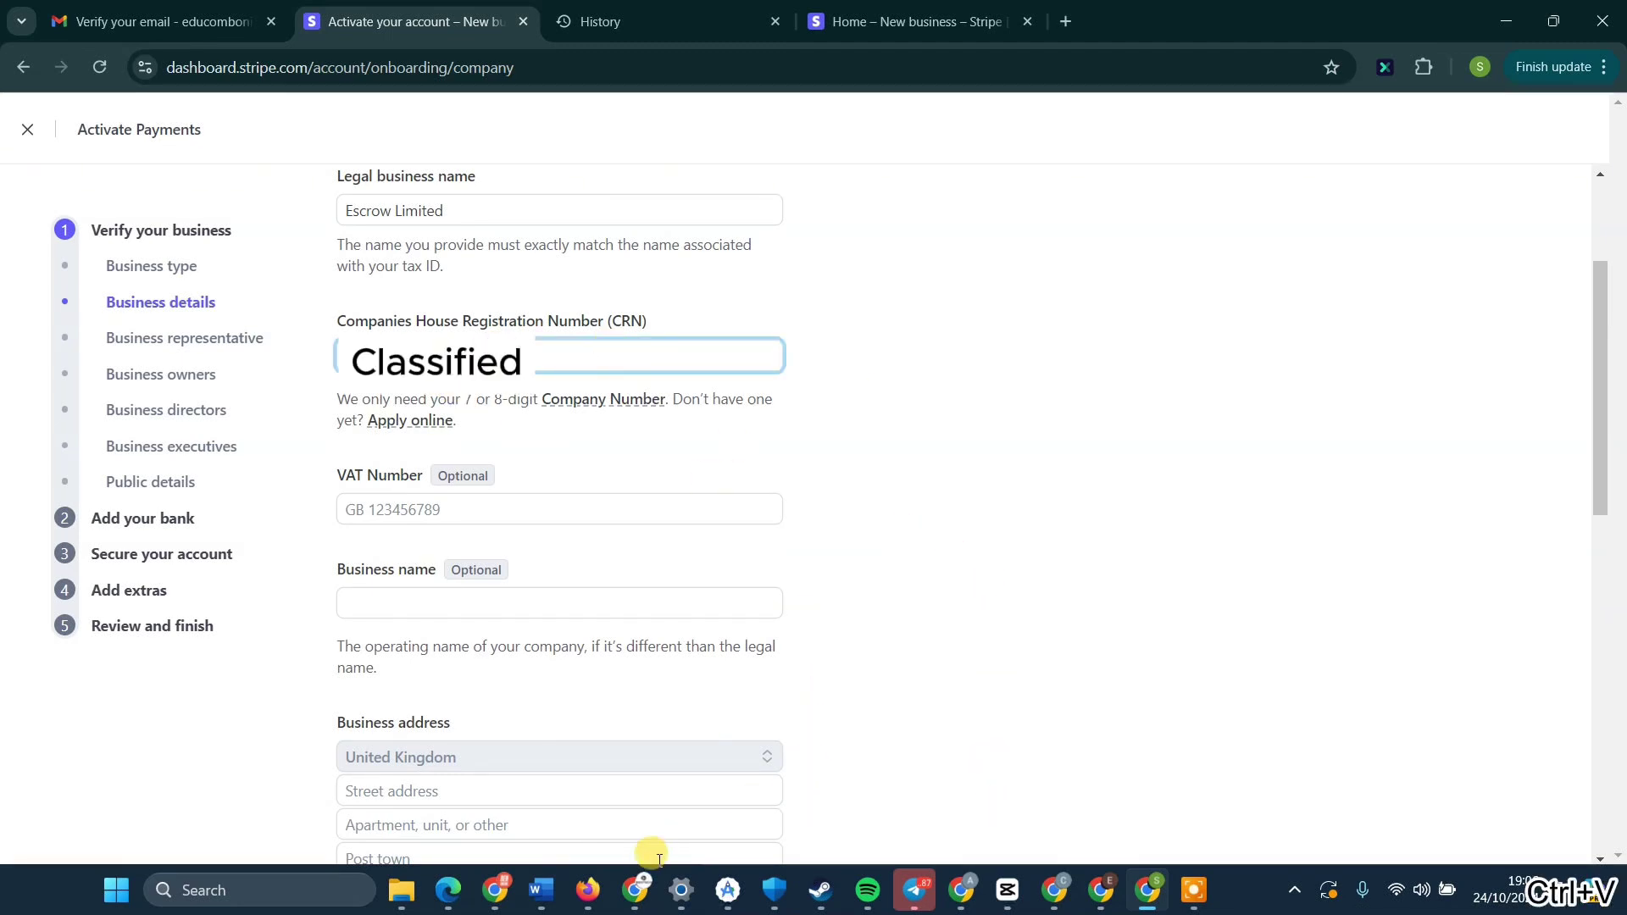
click(642, 892)
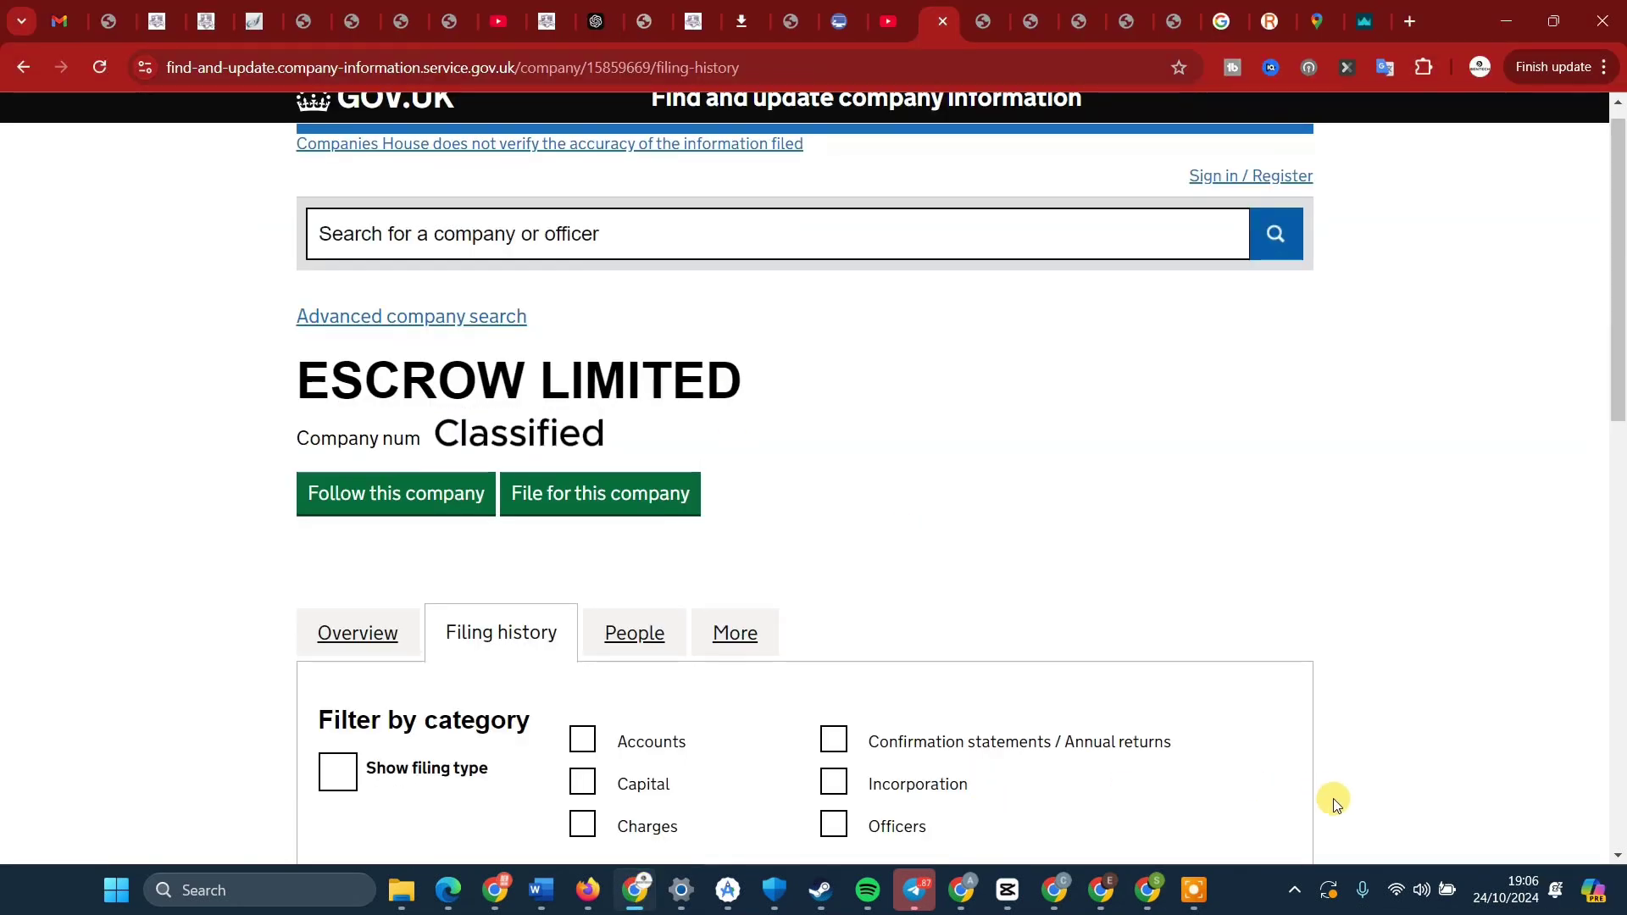
click(1167, 899)
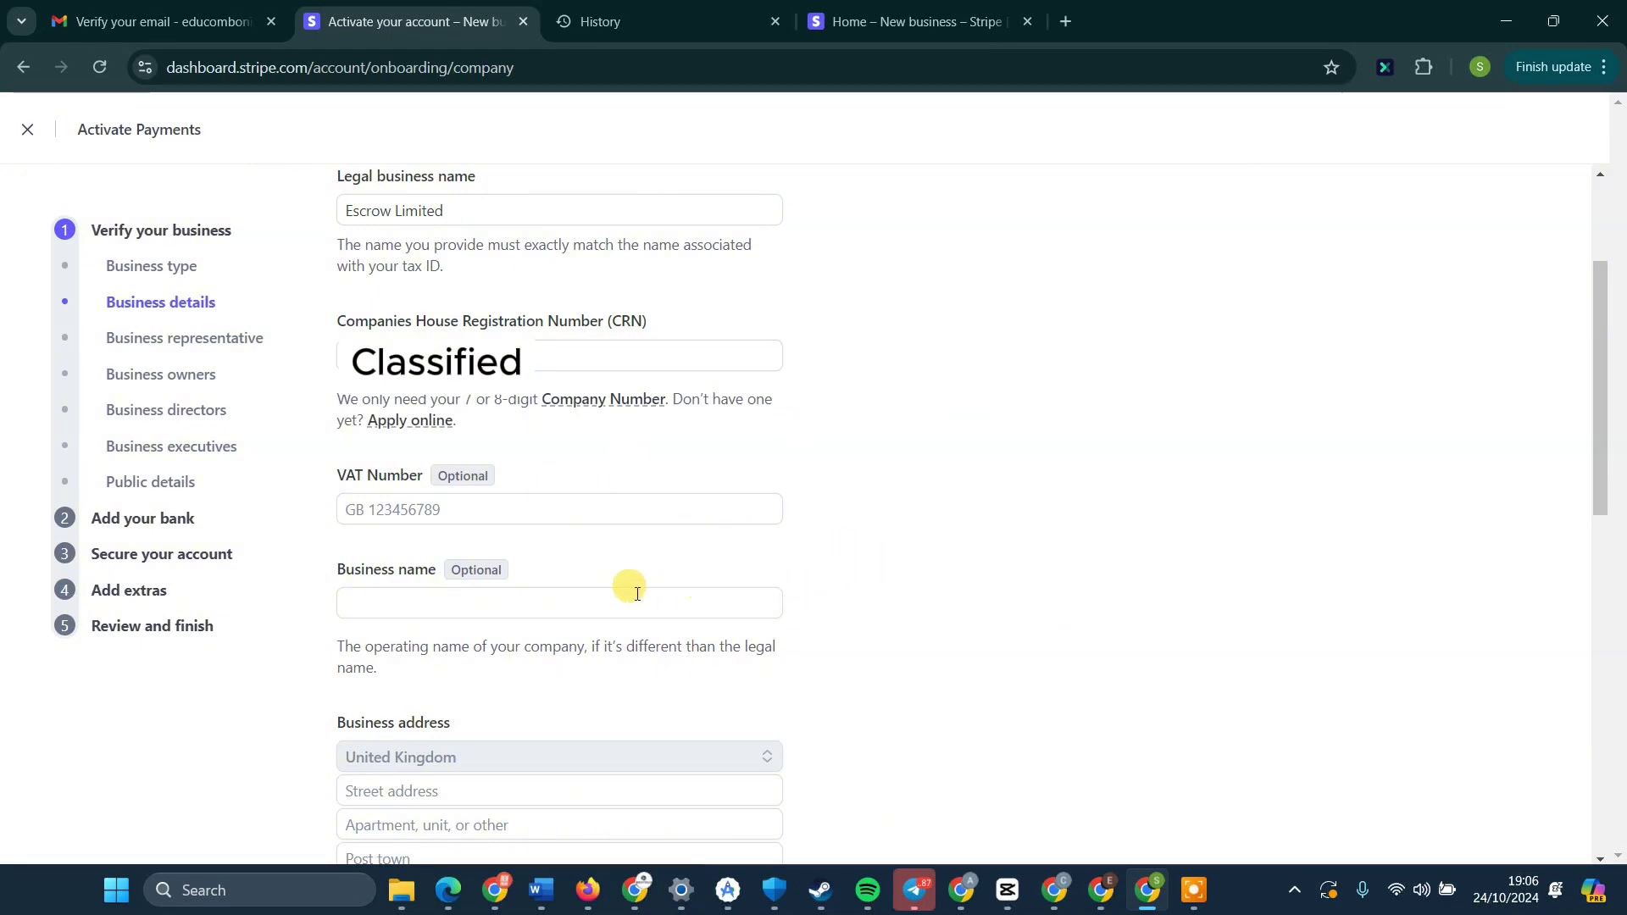
Paste the business address and enter the UK business phone number.
scroll(1125, 552, down, 3)
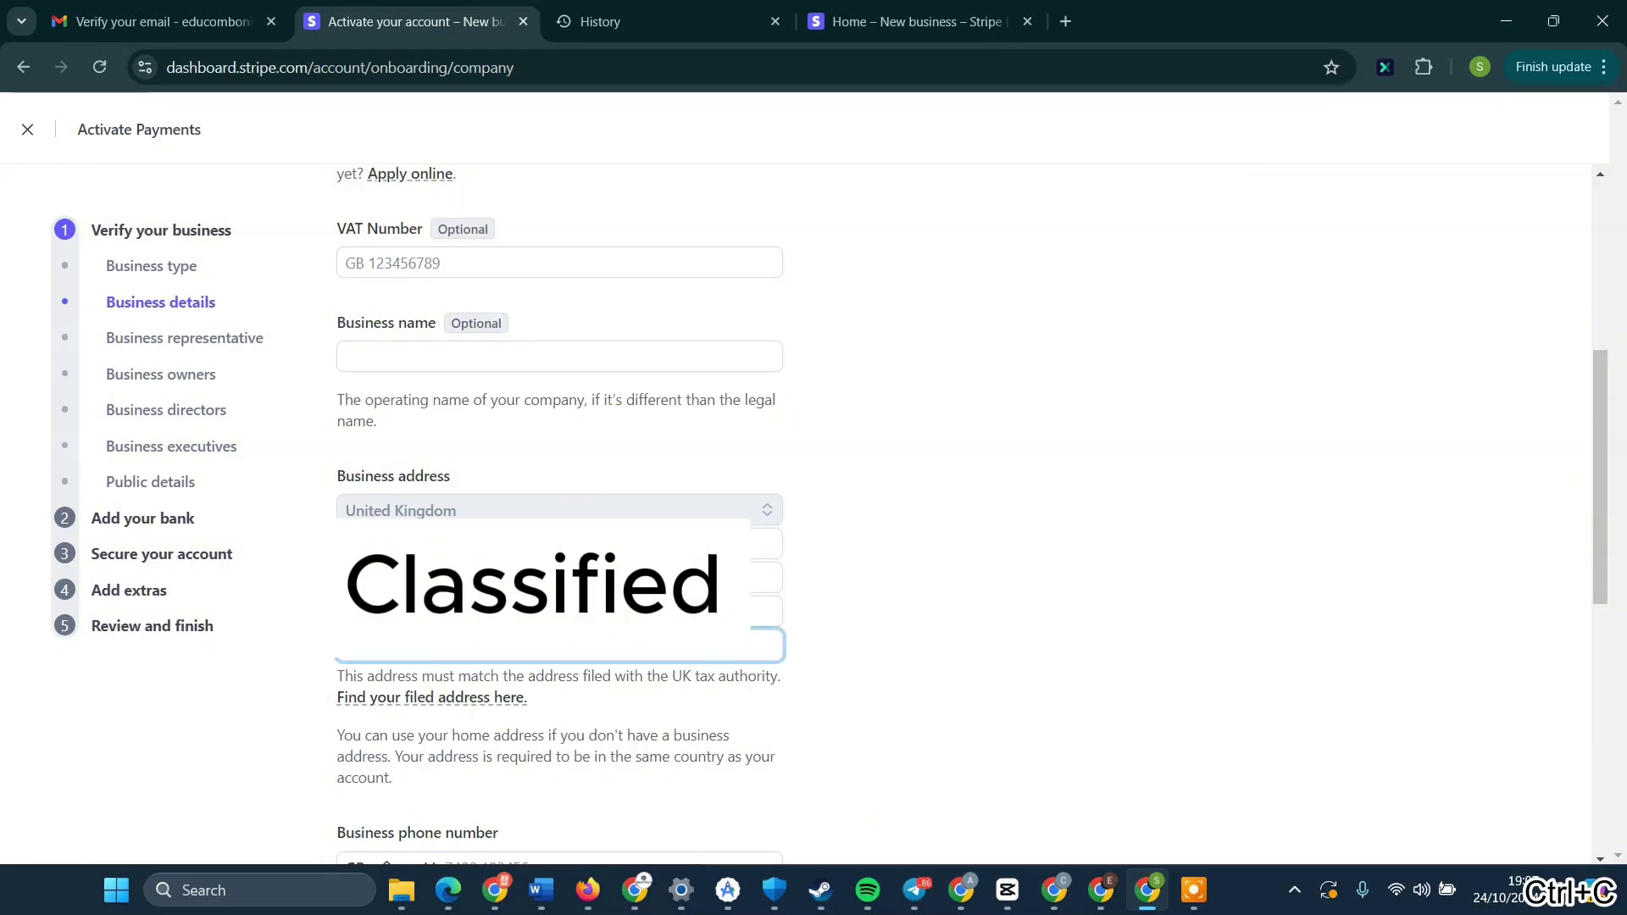
key(ctrl+v)
click(902, 610)
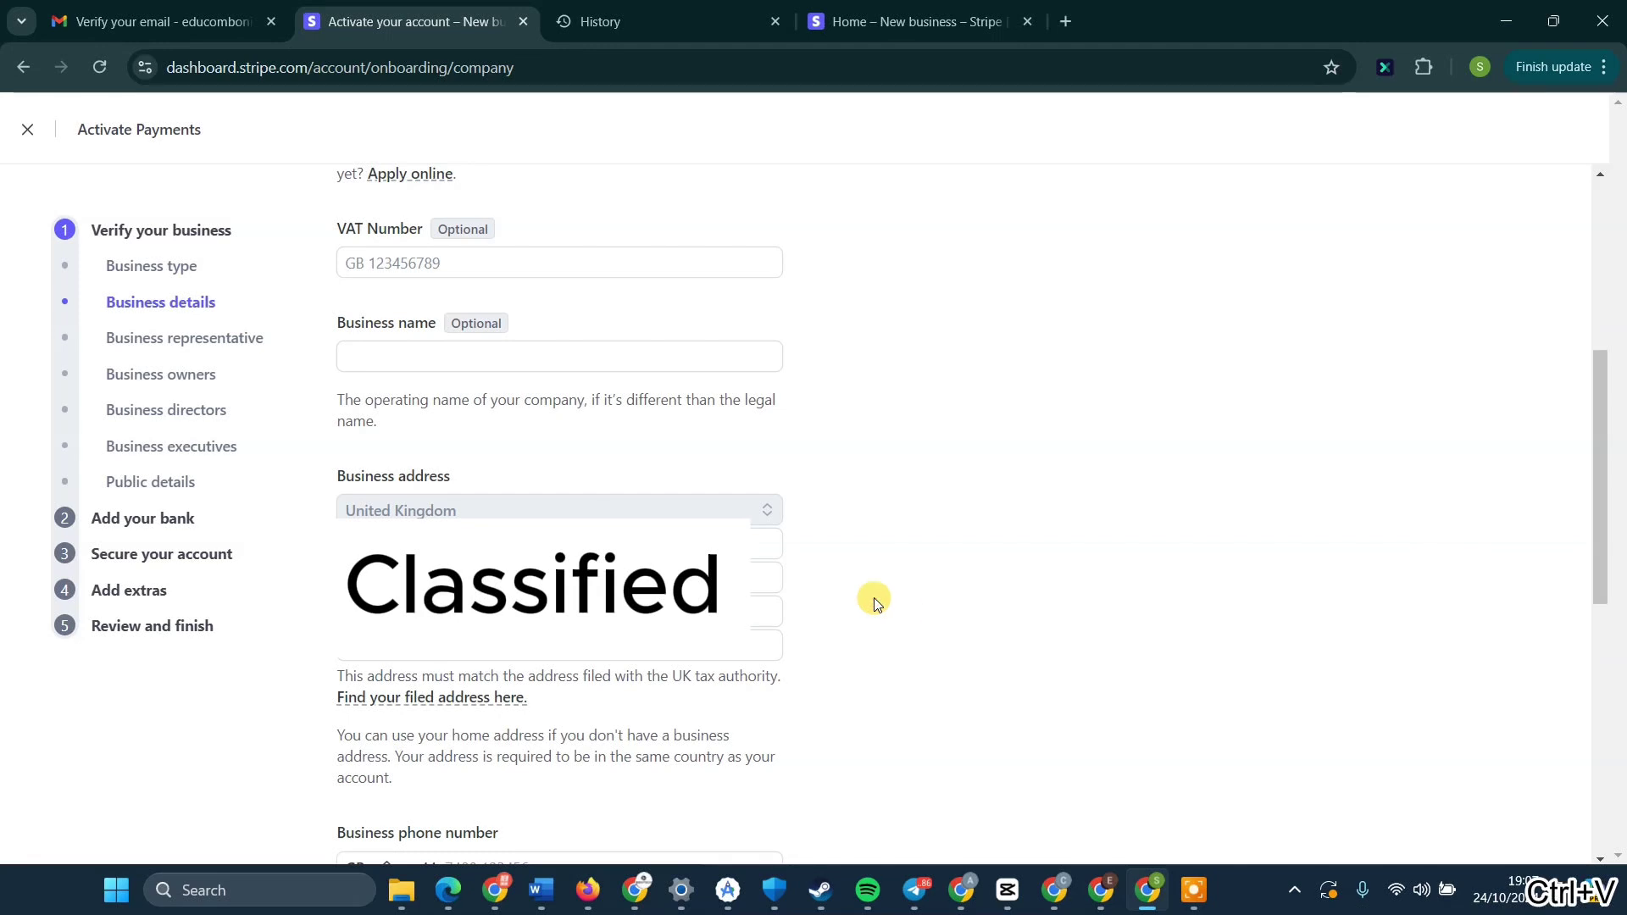
scroll(1616, 450, down, 4)
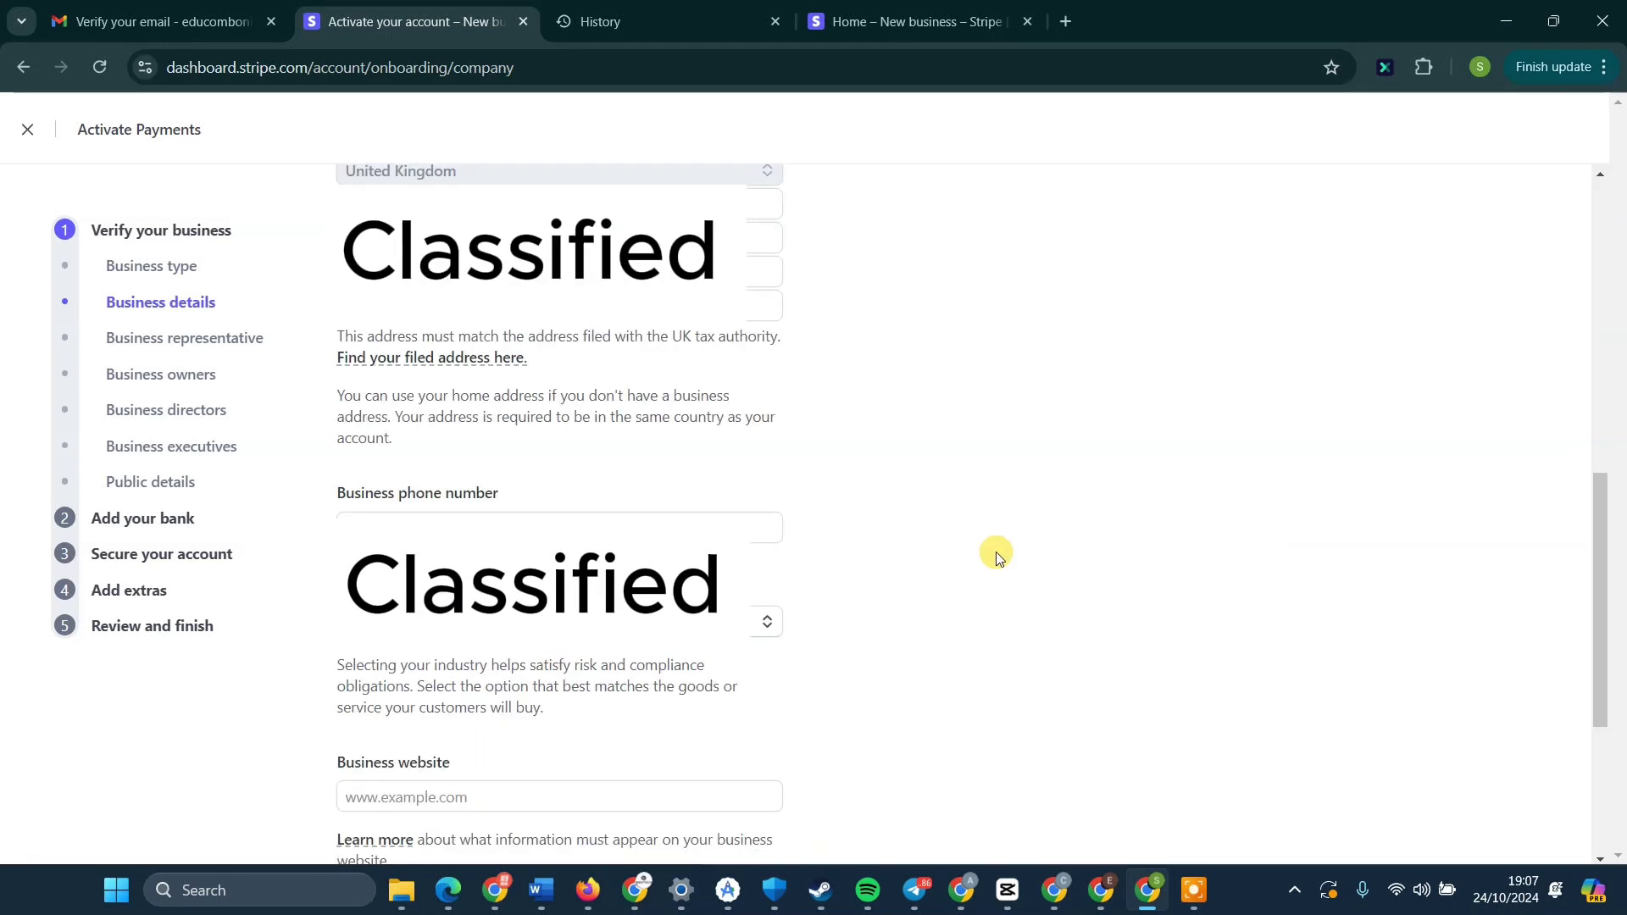
click(610, 536)
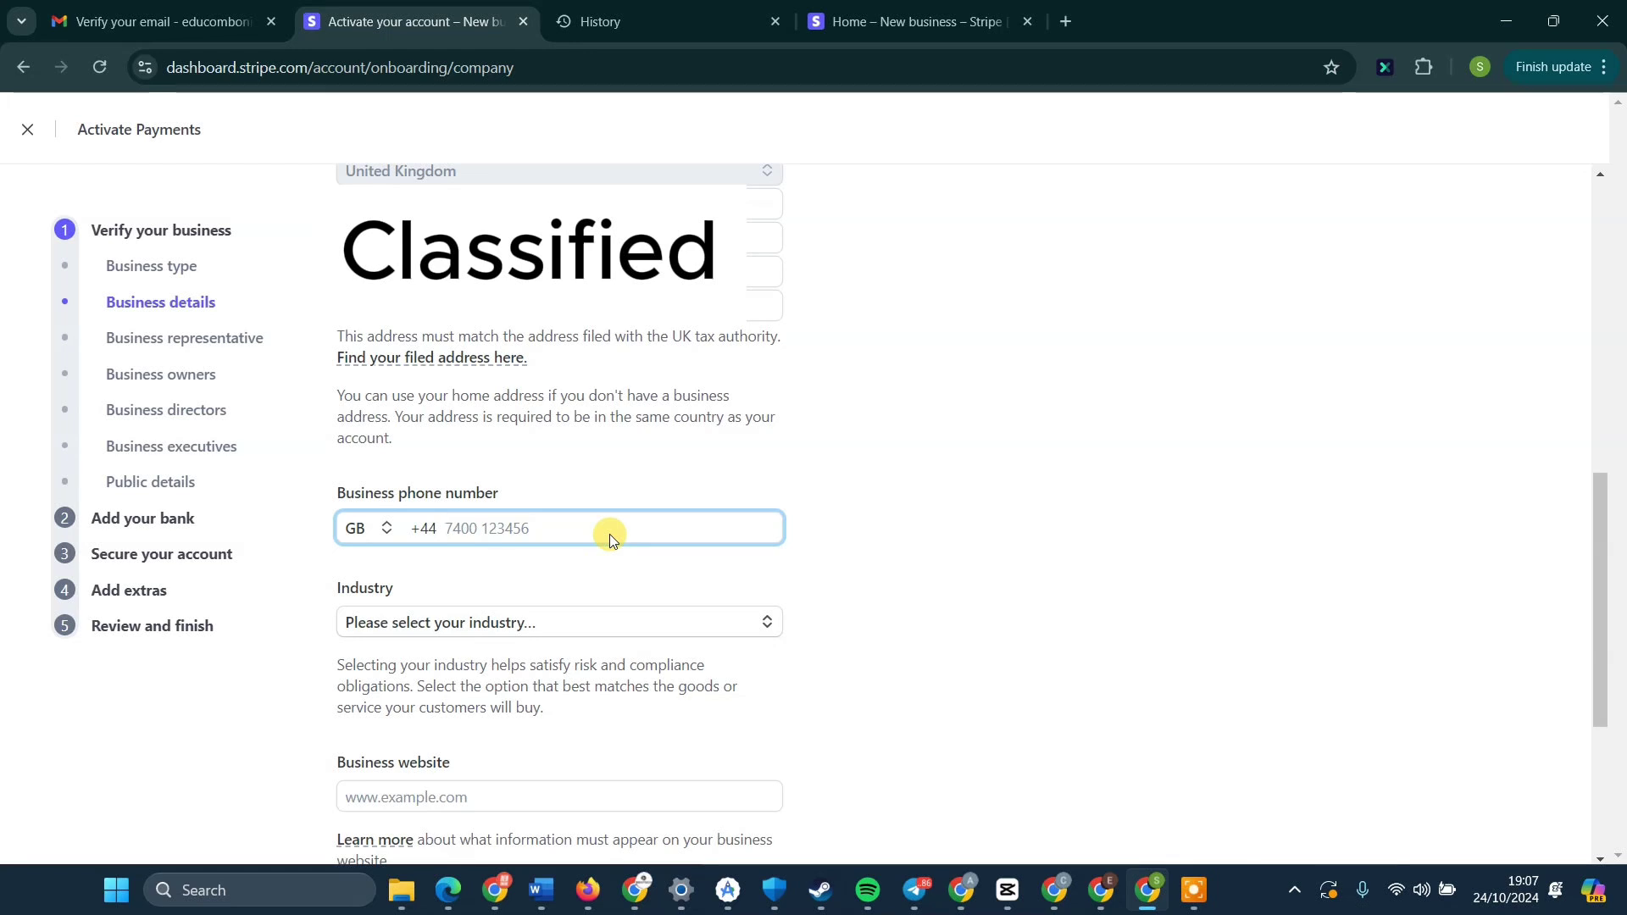
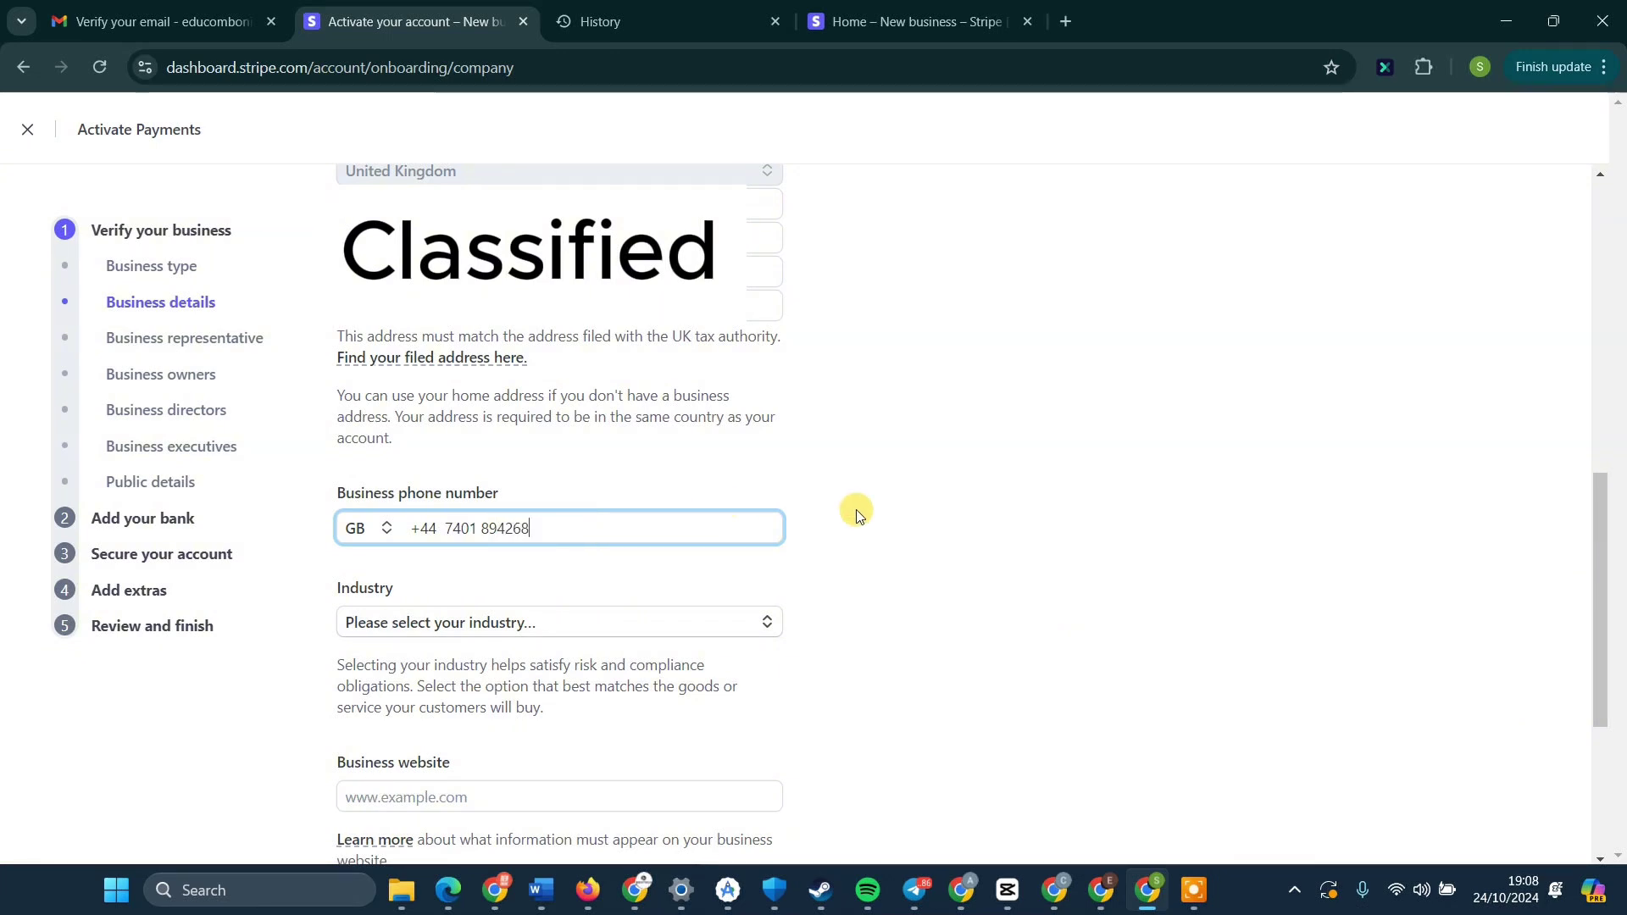
click(858, 513)
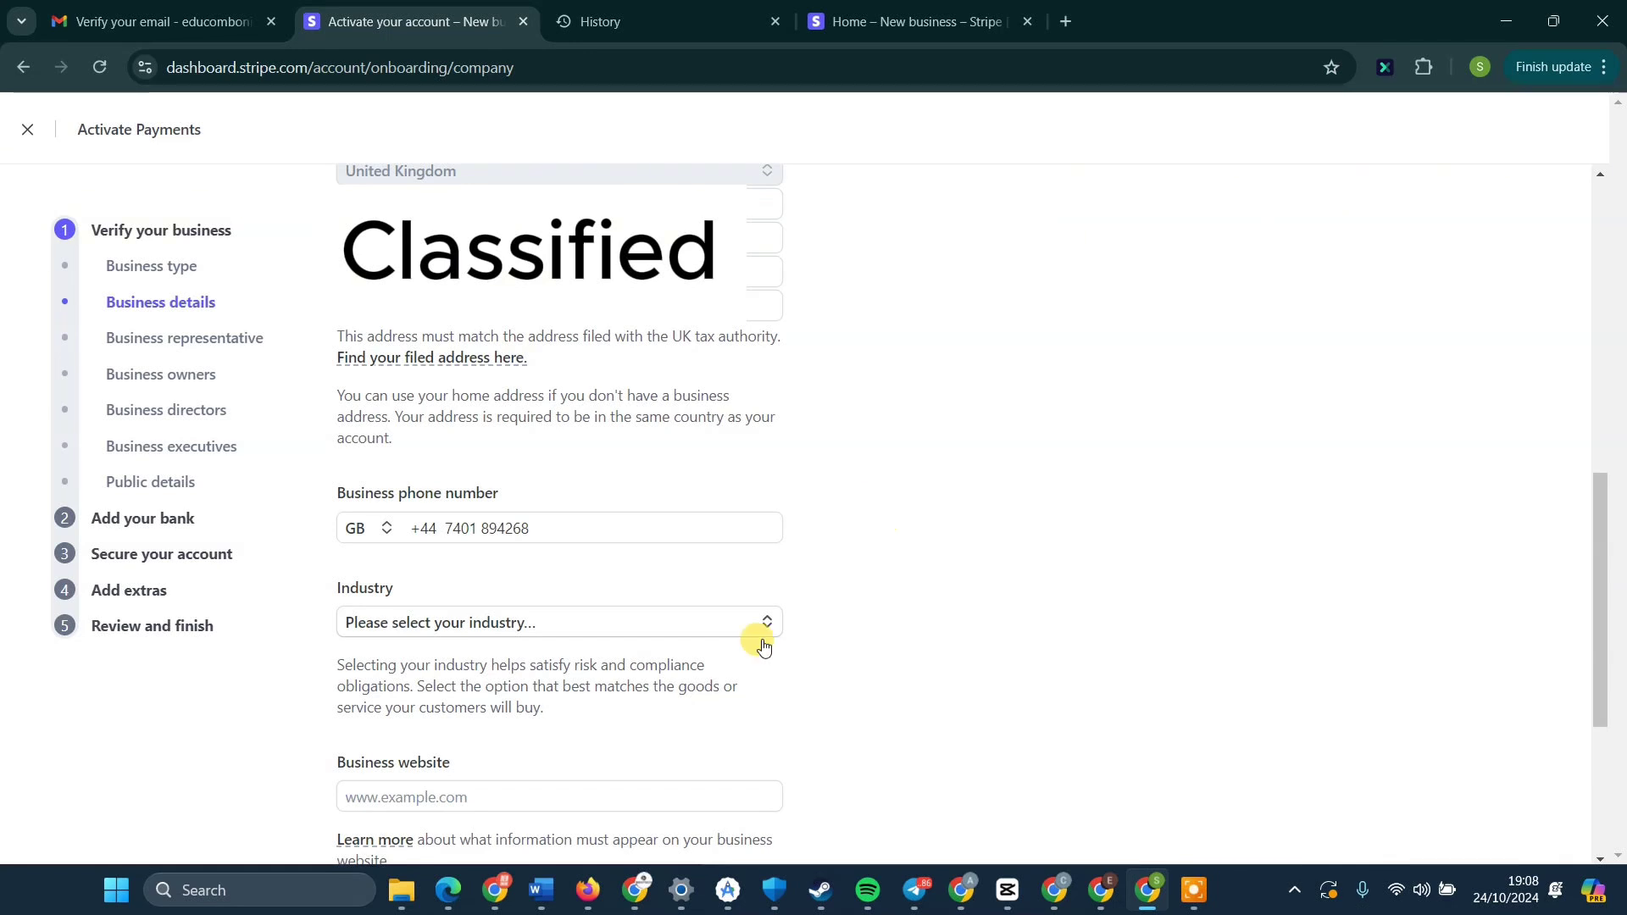
Choose Software industry, website habeshadigitals.com, description 'Software and digital development services', then continue.
click(684, 621)
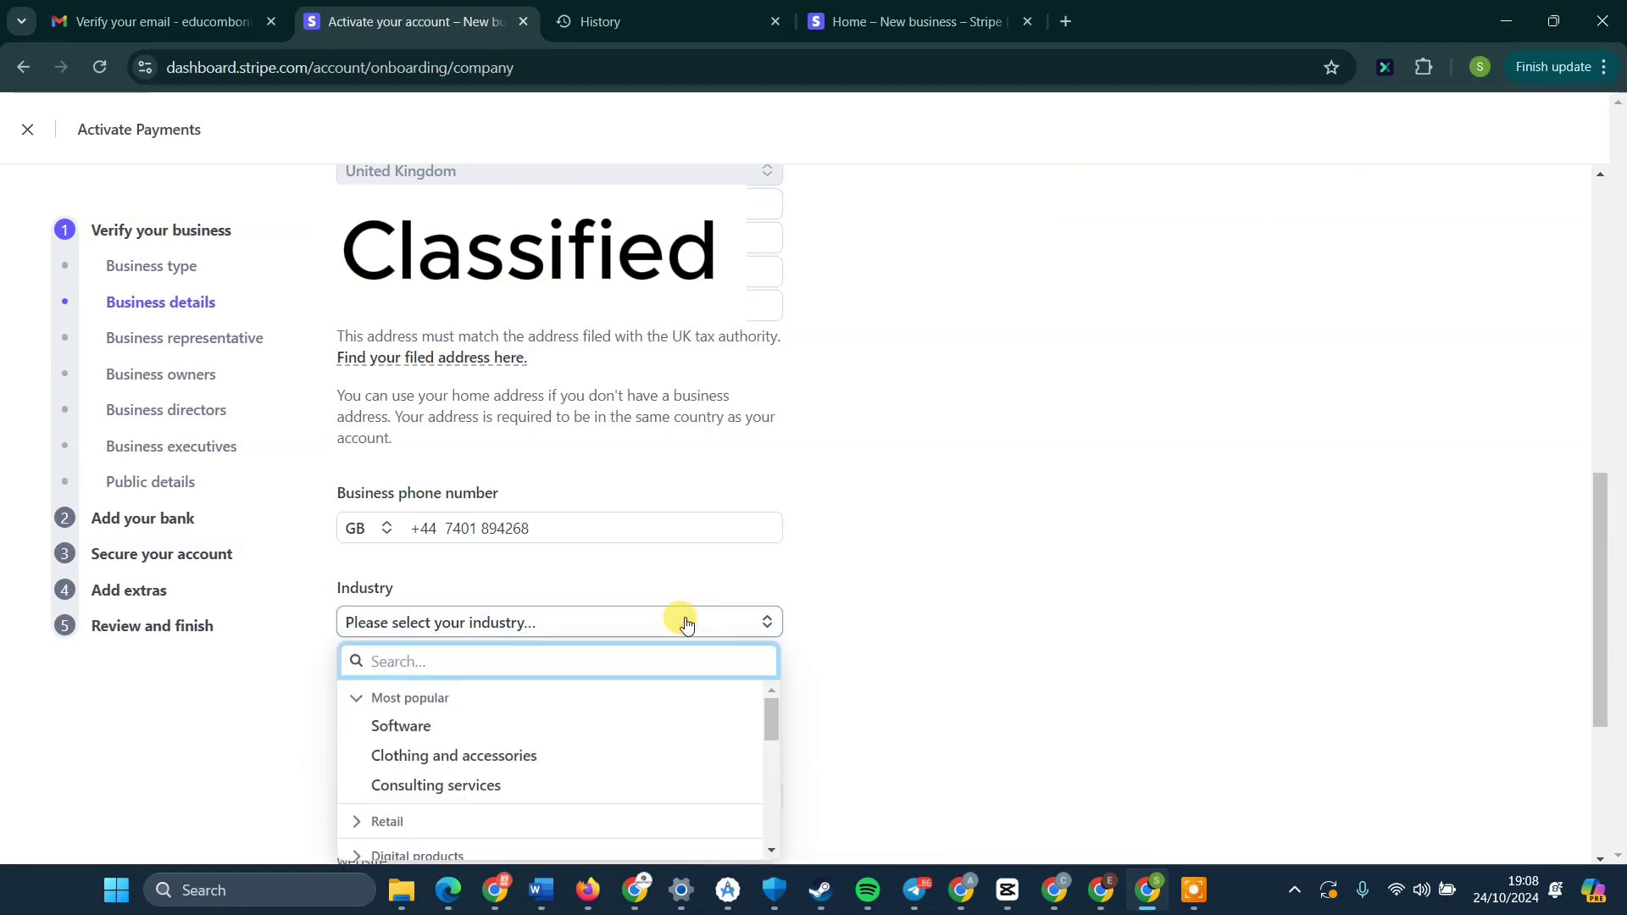
click(519, 734)
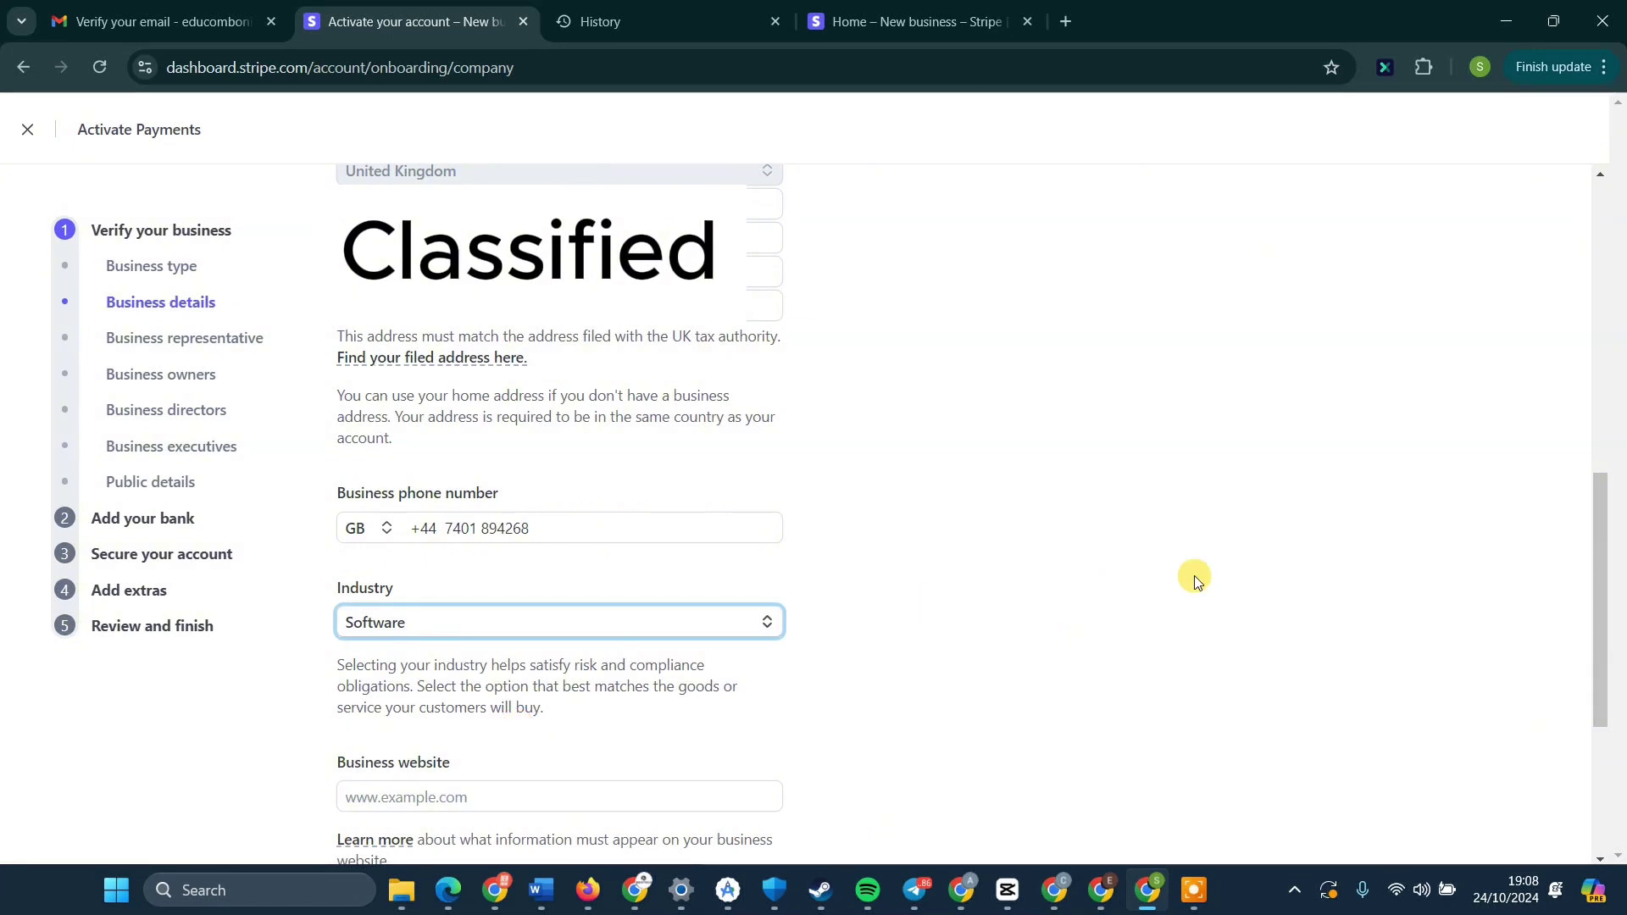
drag(1603, 590, 1600, 666)
click(634, 593)
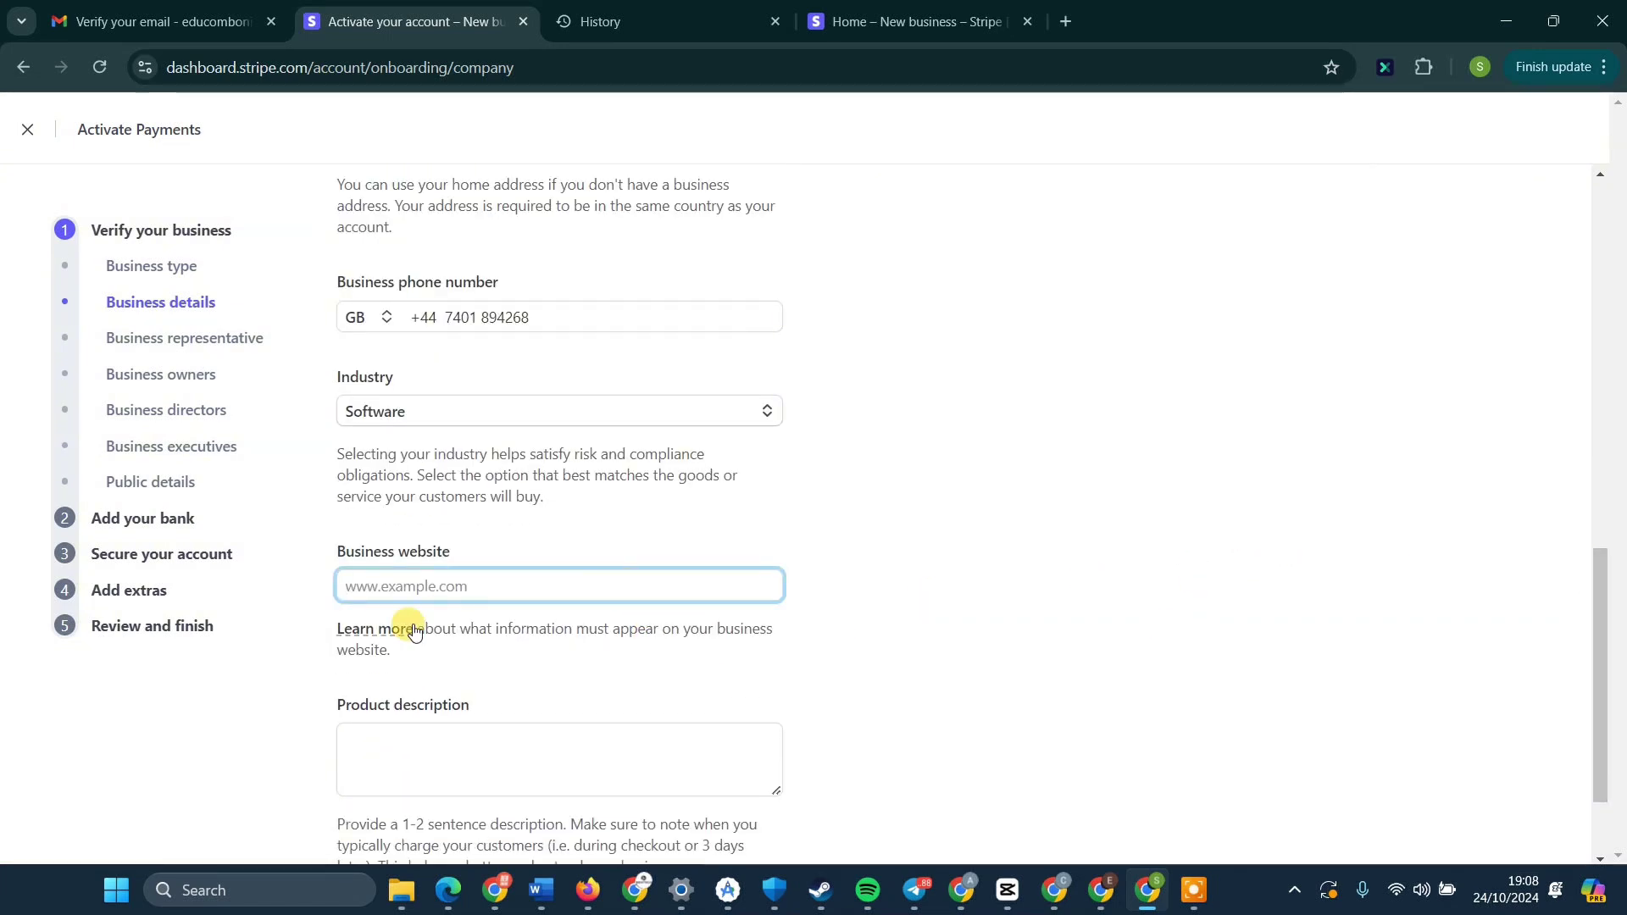
text(habeshadigitals.com)
click(447, 743)
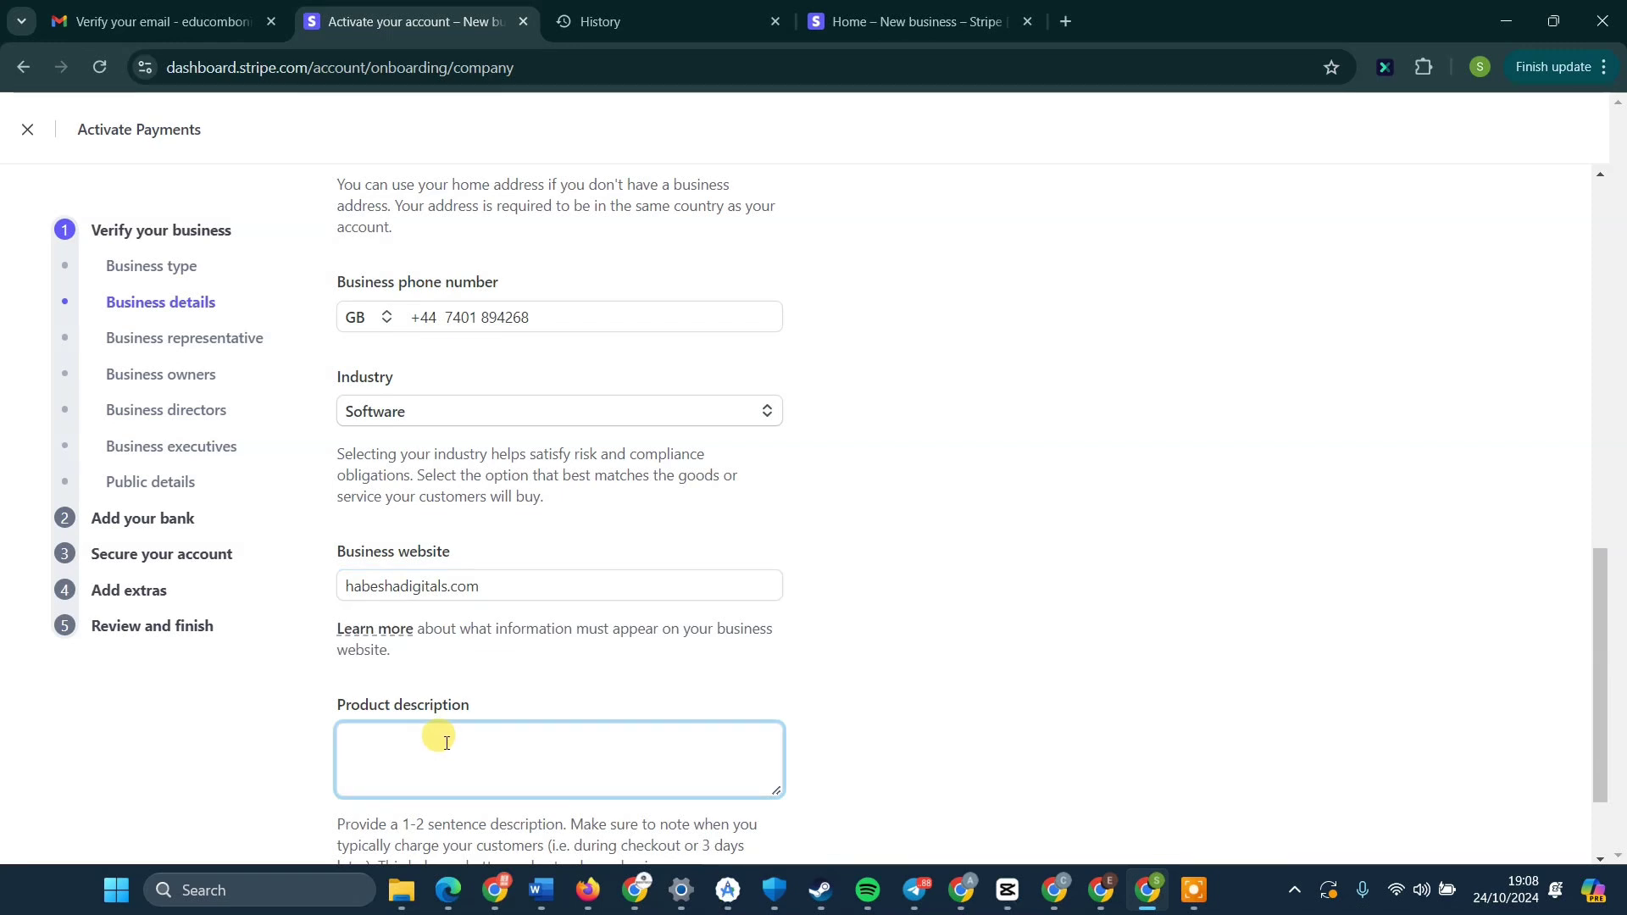
text(Software and digital)
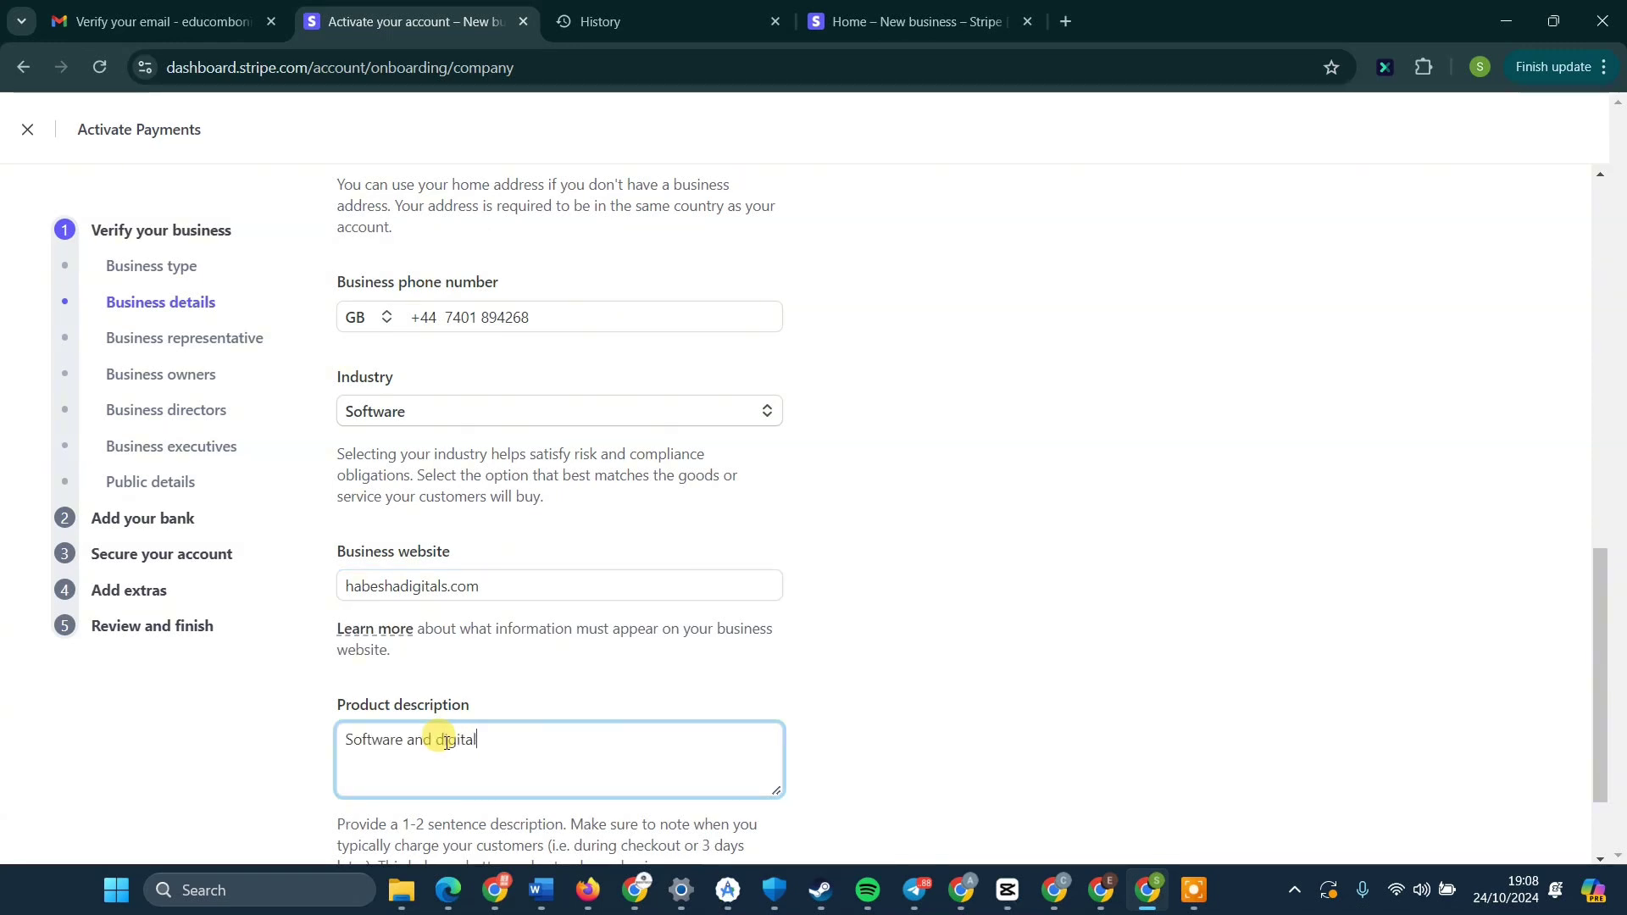
text( development services)
click(1125, 643)
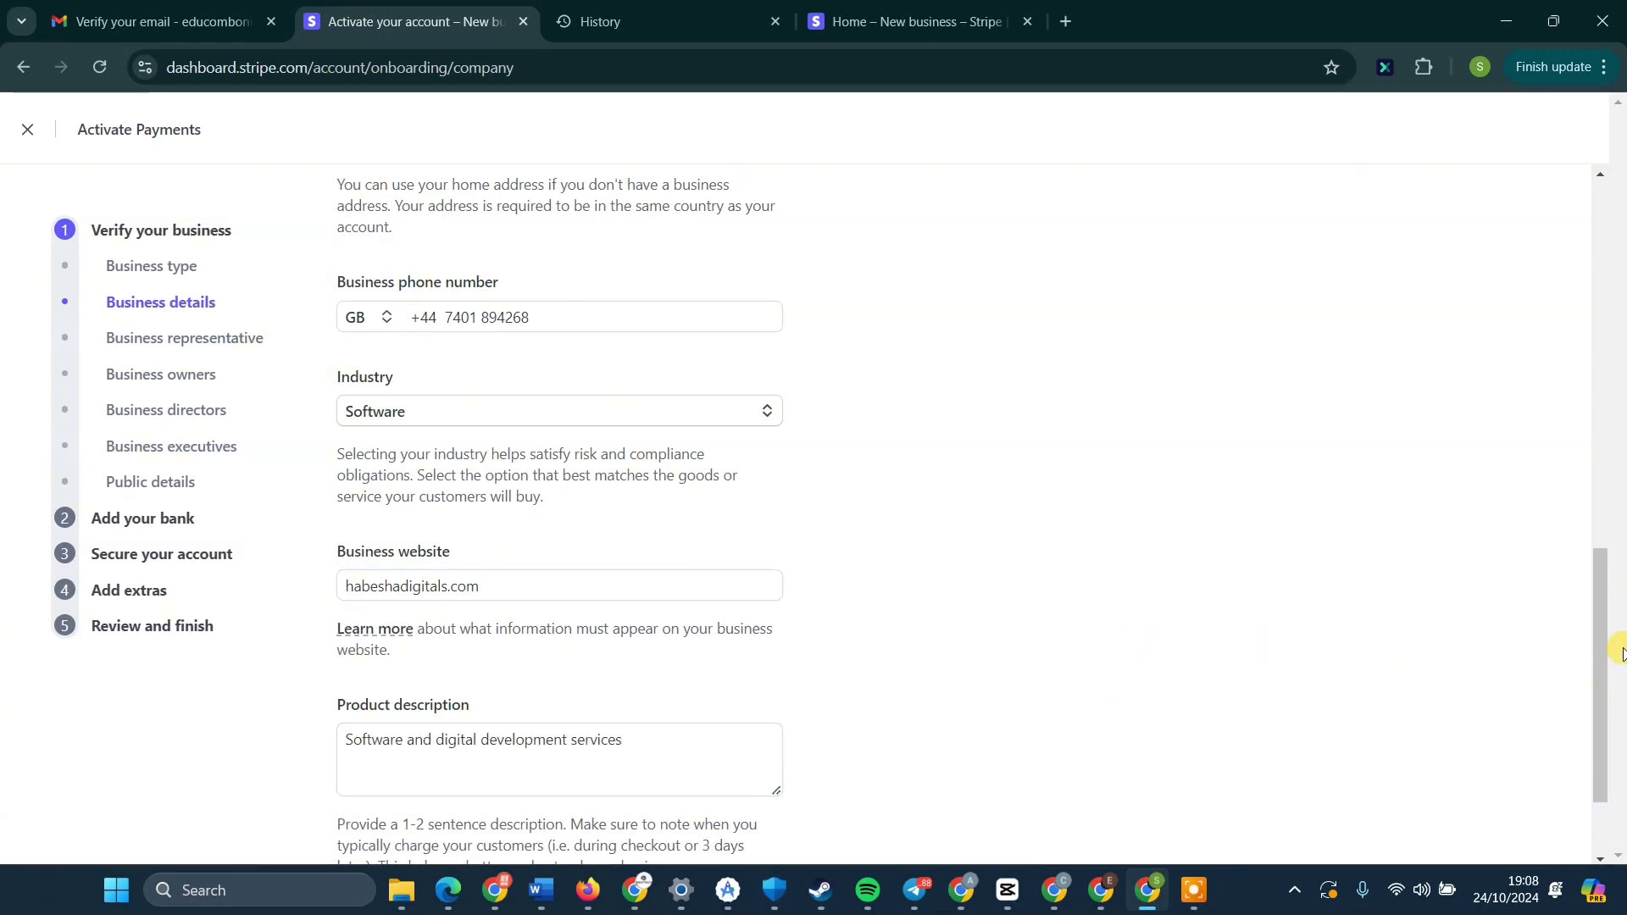
drag(1602, 646, 1590, 726)
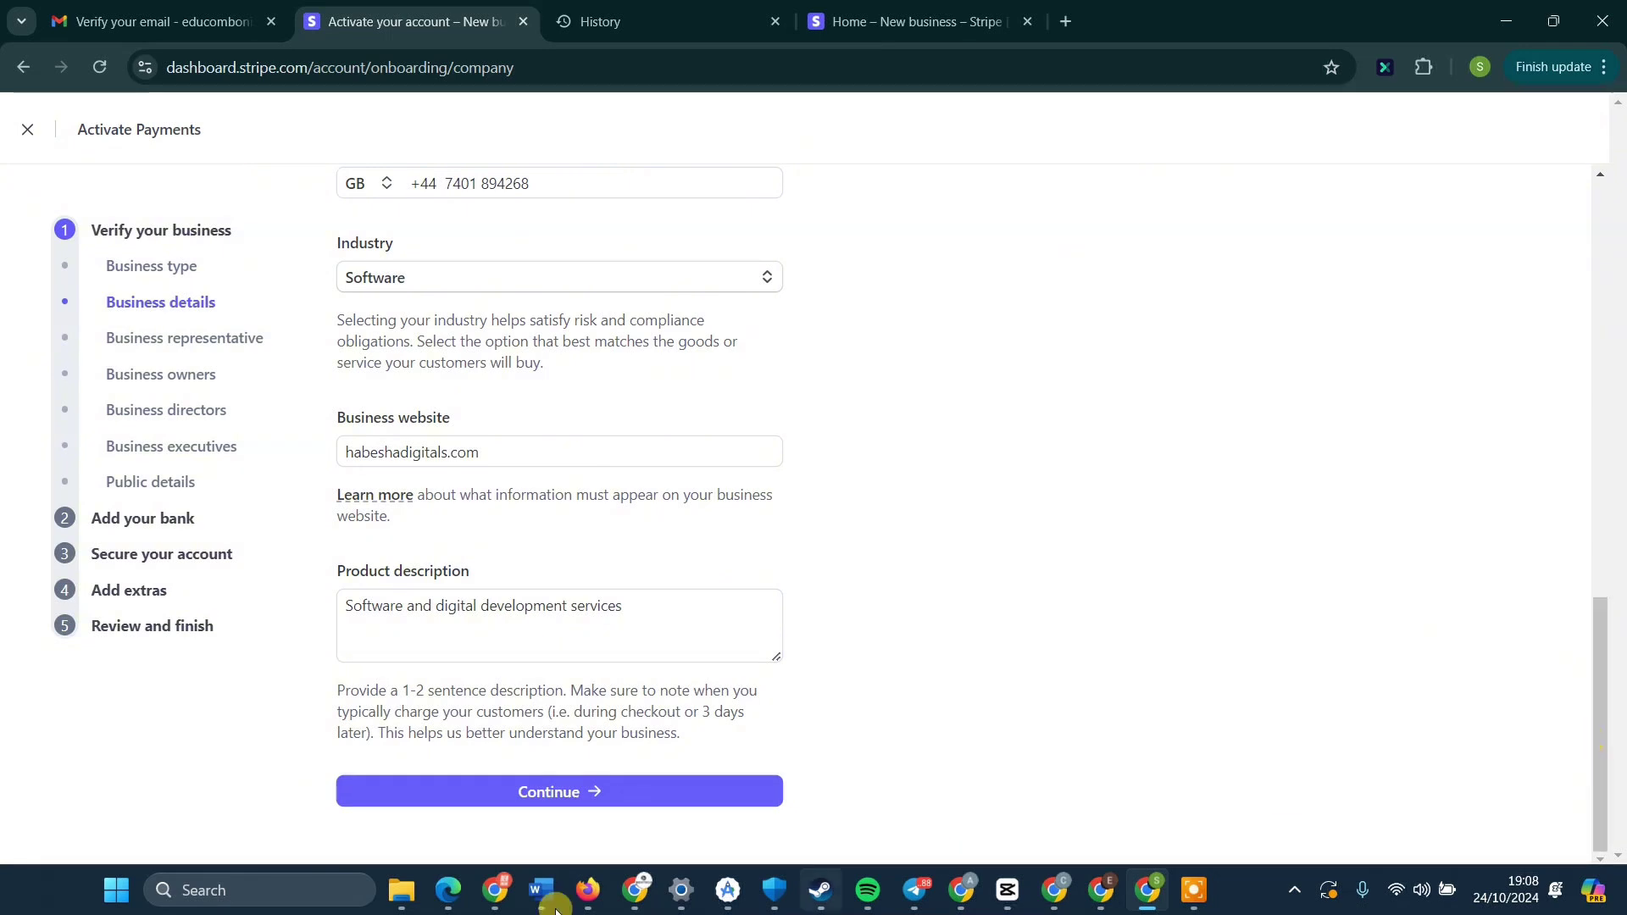
click(464, 783)
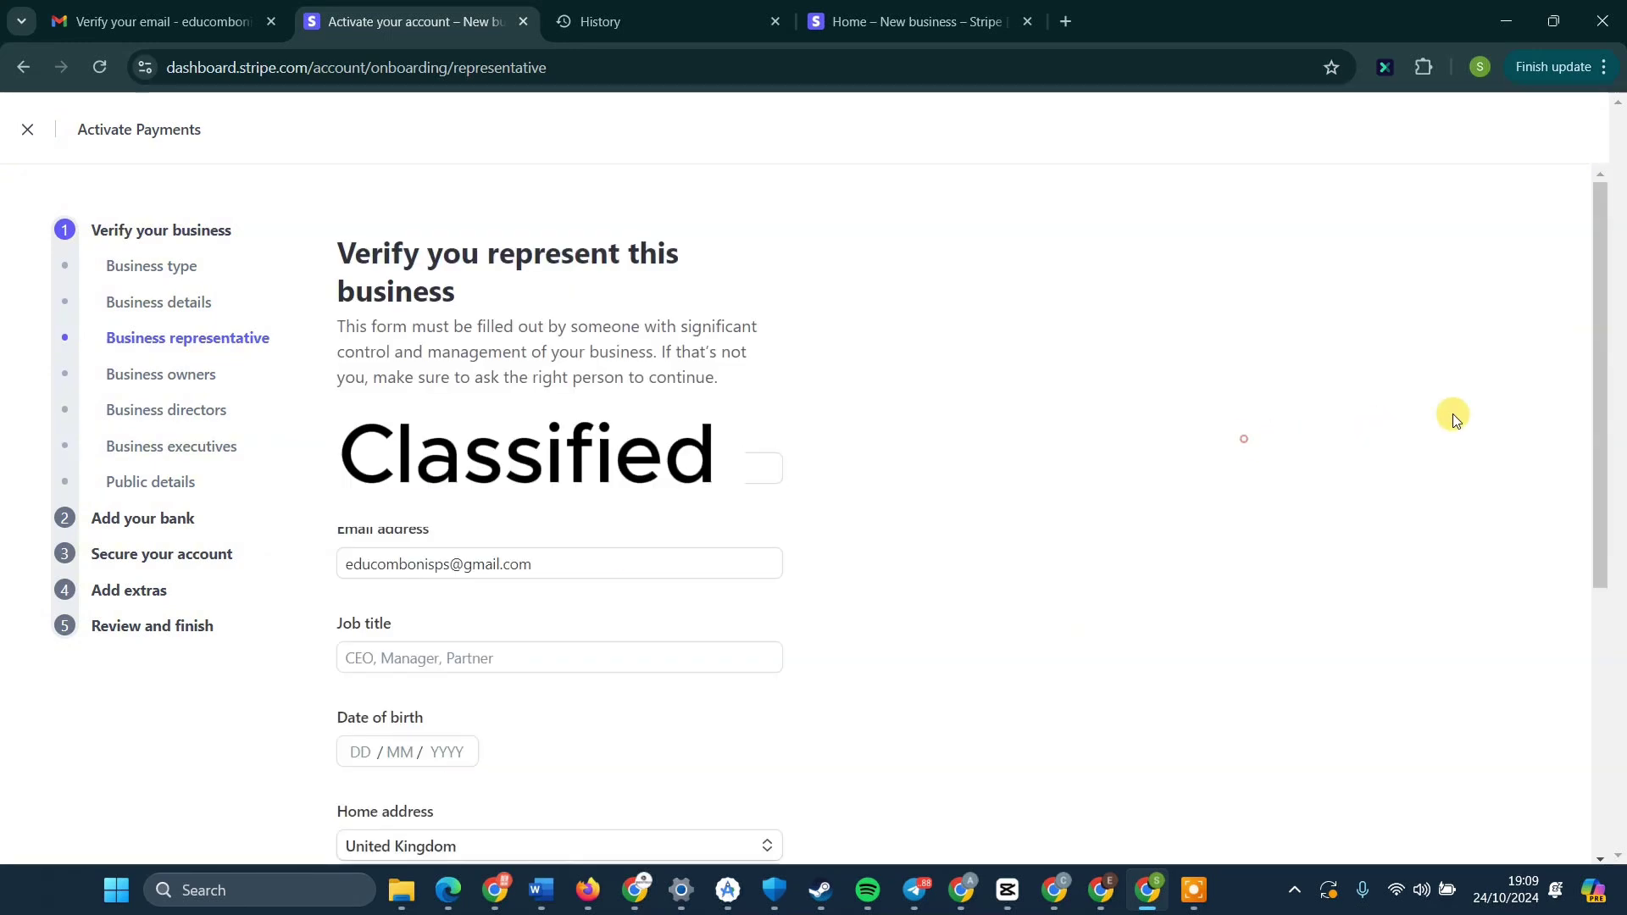
Enter the representative's job title Director and their date of birth.
drag(1599, 428, 1598, 614)
click(526, 335)
text(Director)
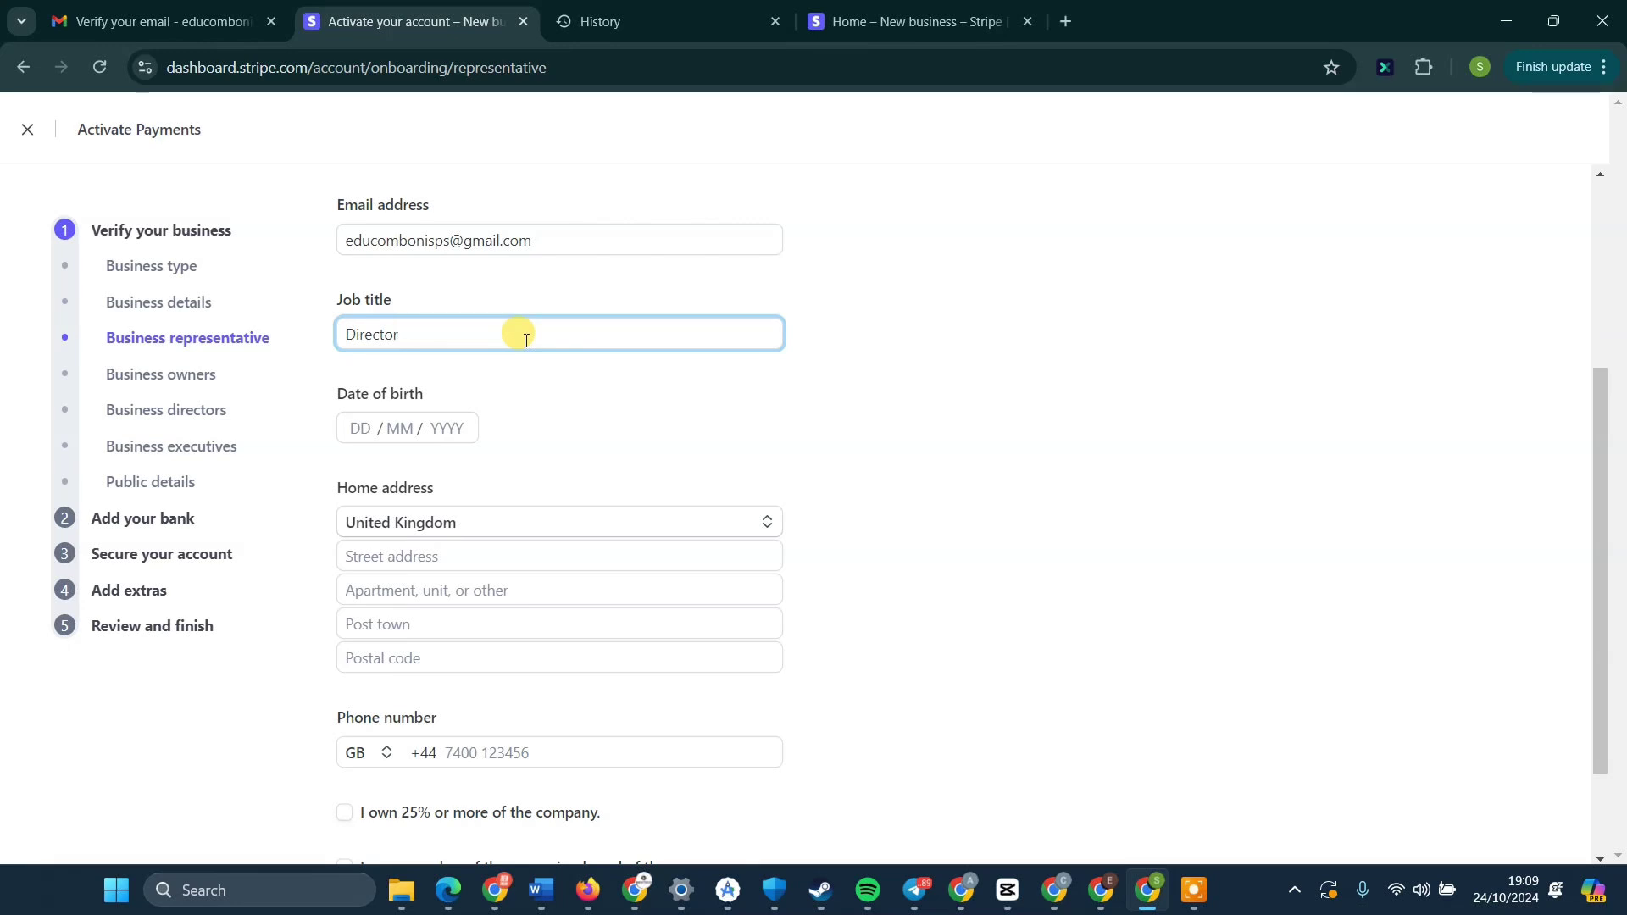
click(447, 424)
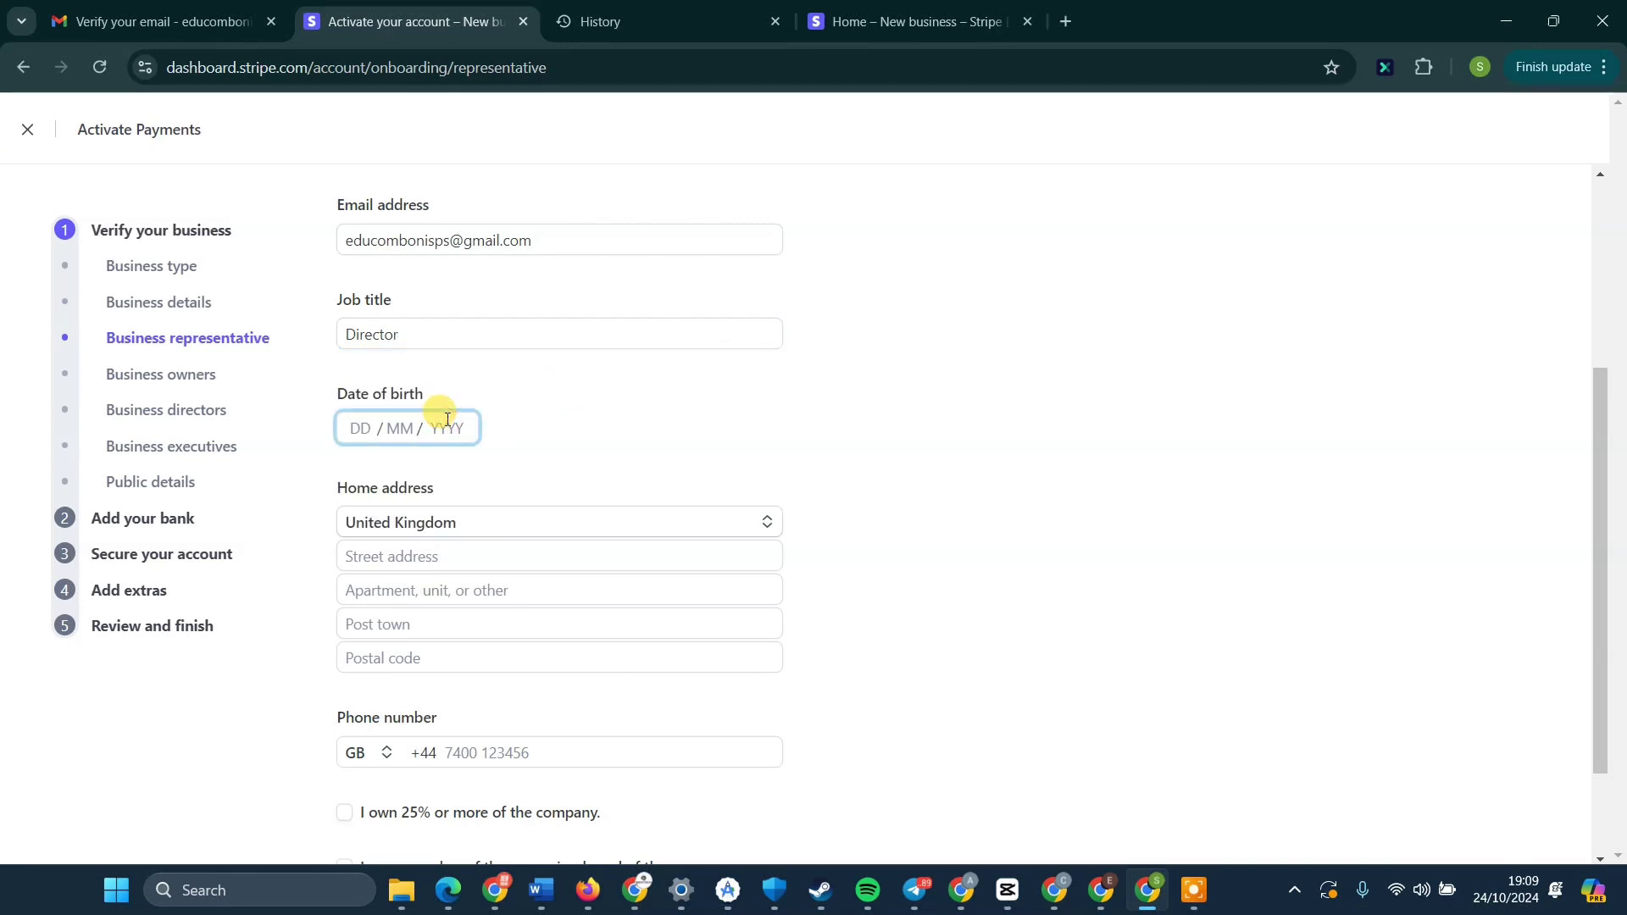
text(2)
text(07)
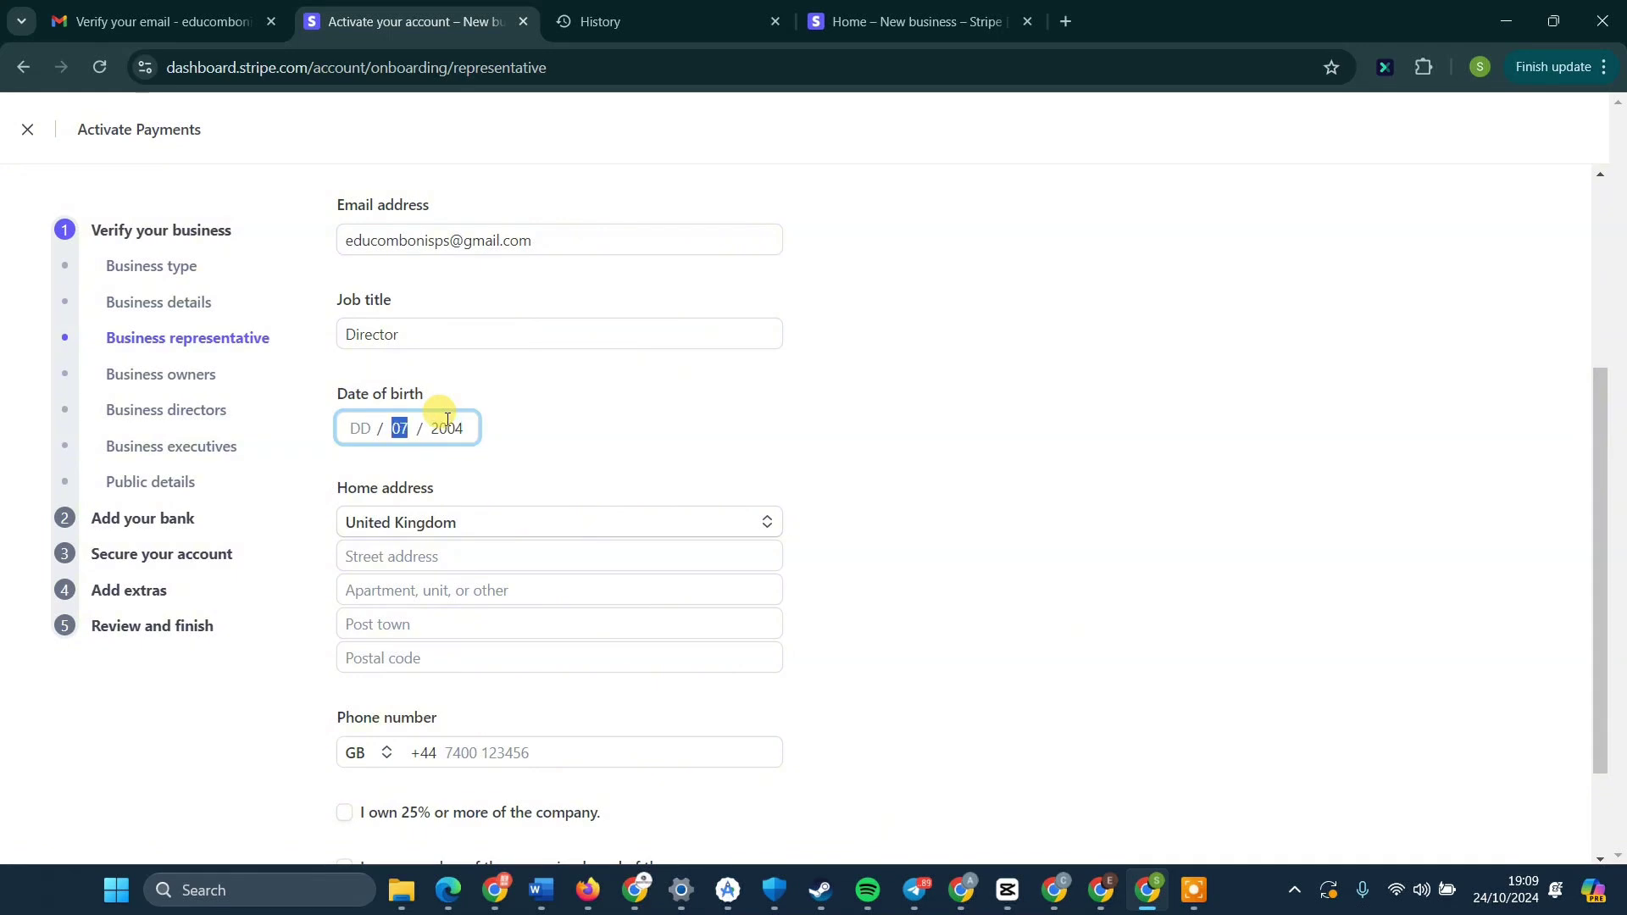
key(shift+Tab)
text(31)
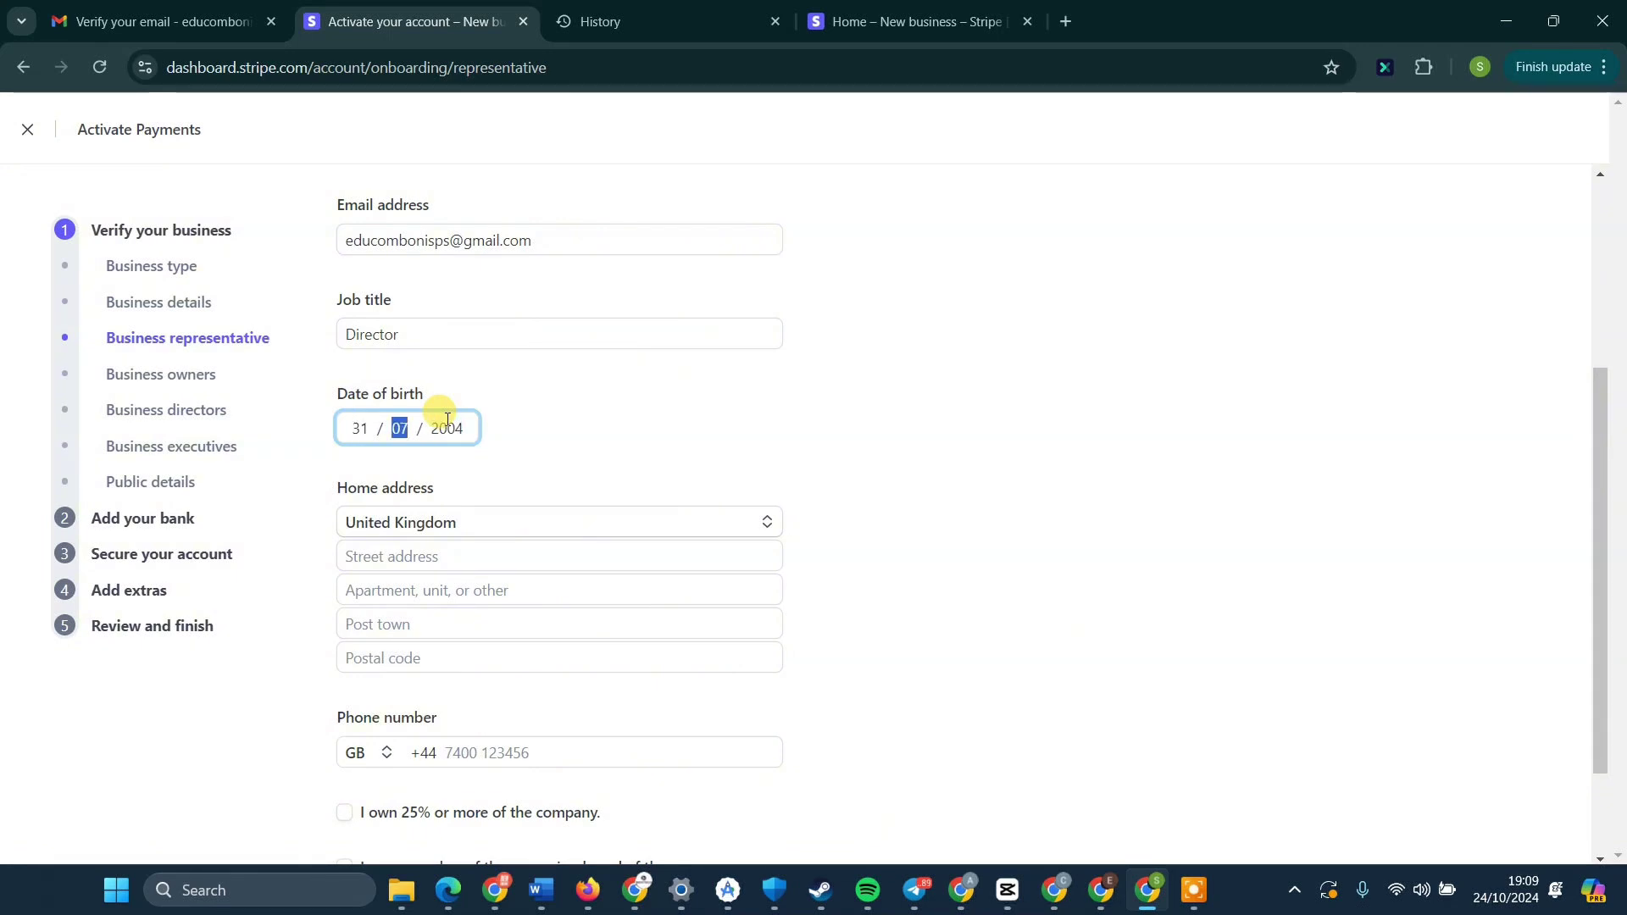
click(617, 425)
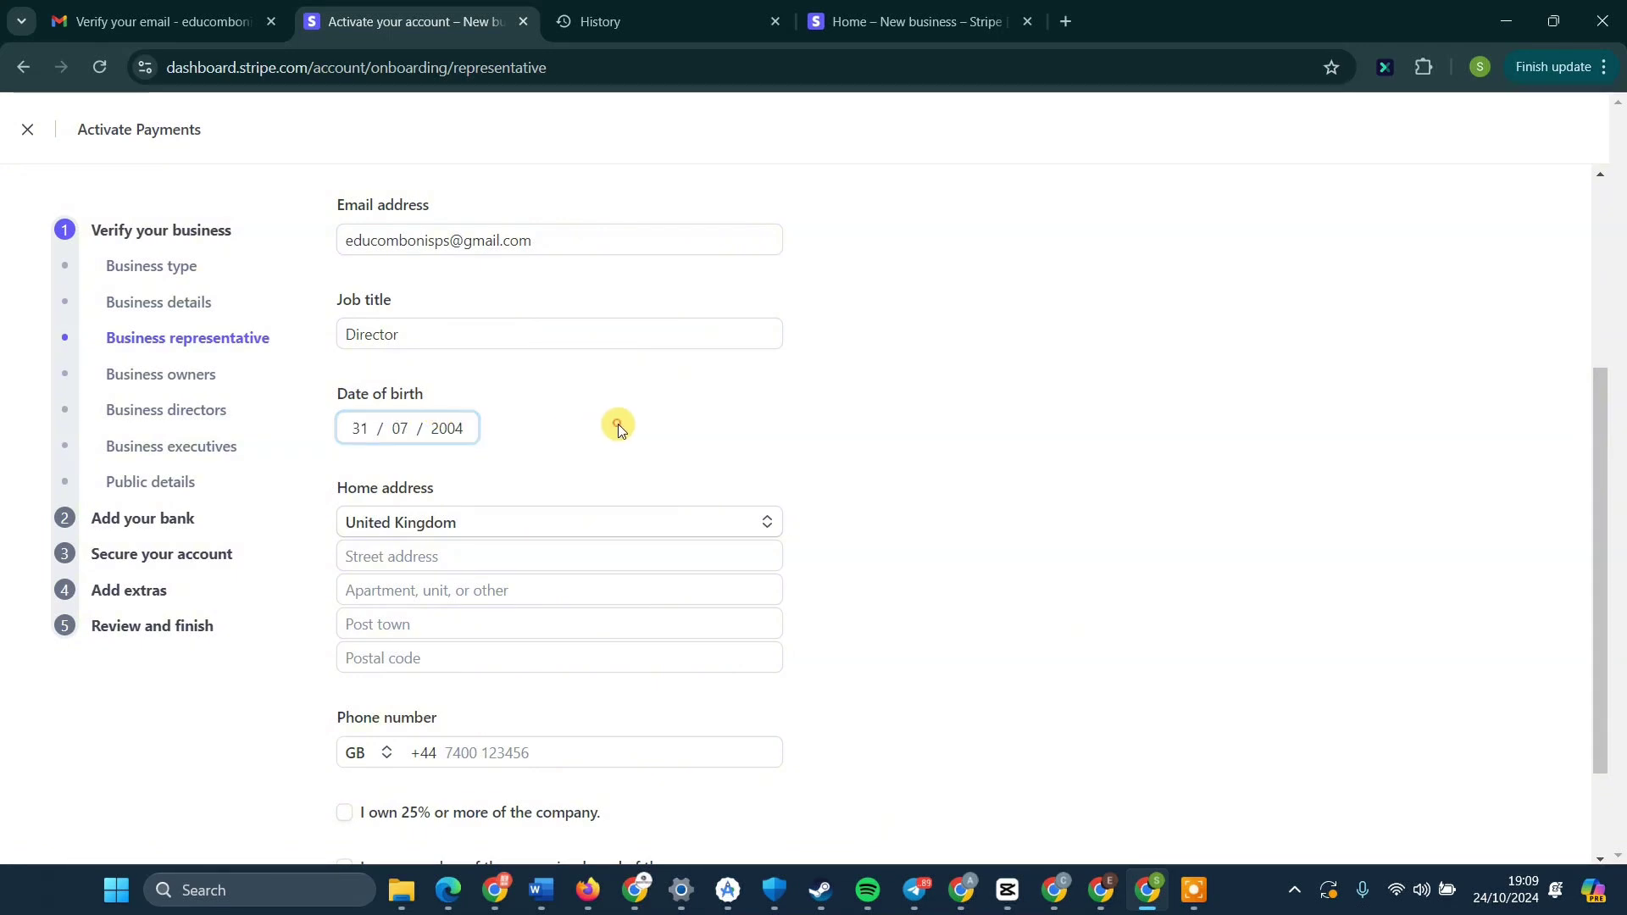
Declare the representative a 25%-or-more owner and a governing board member.
click(509, 555)
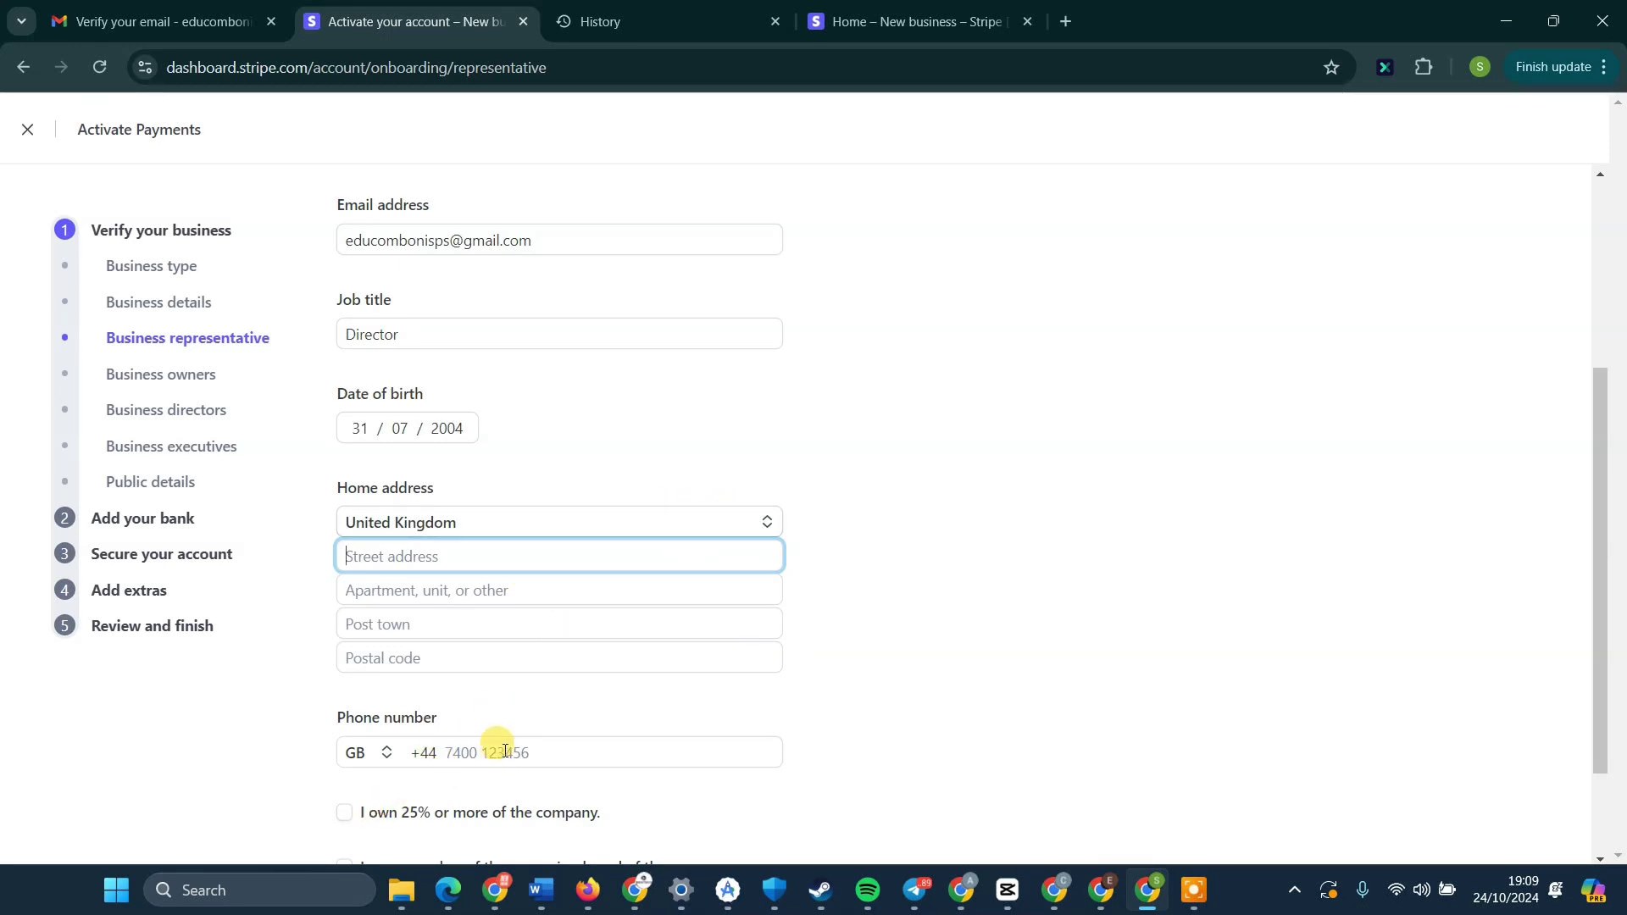
click(345, 812)
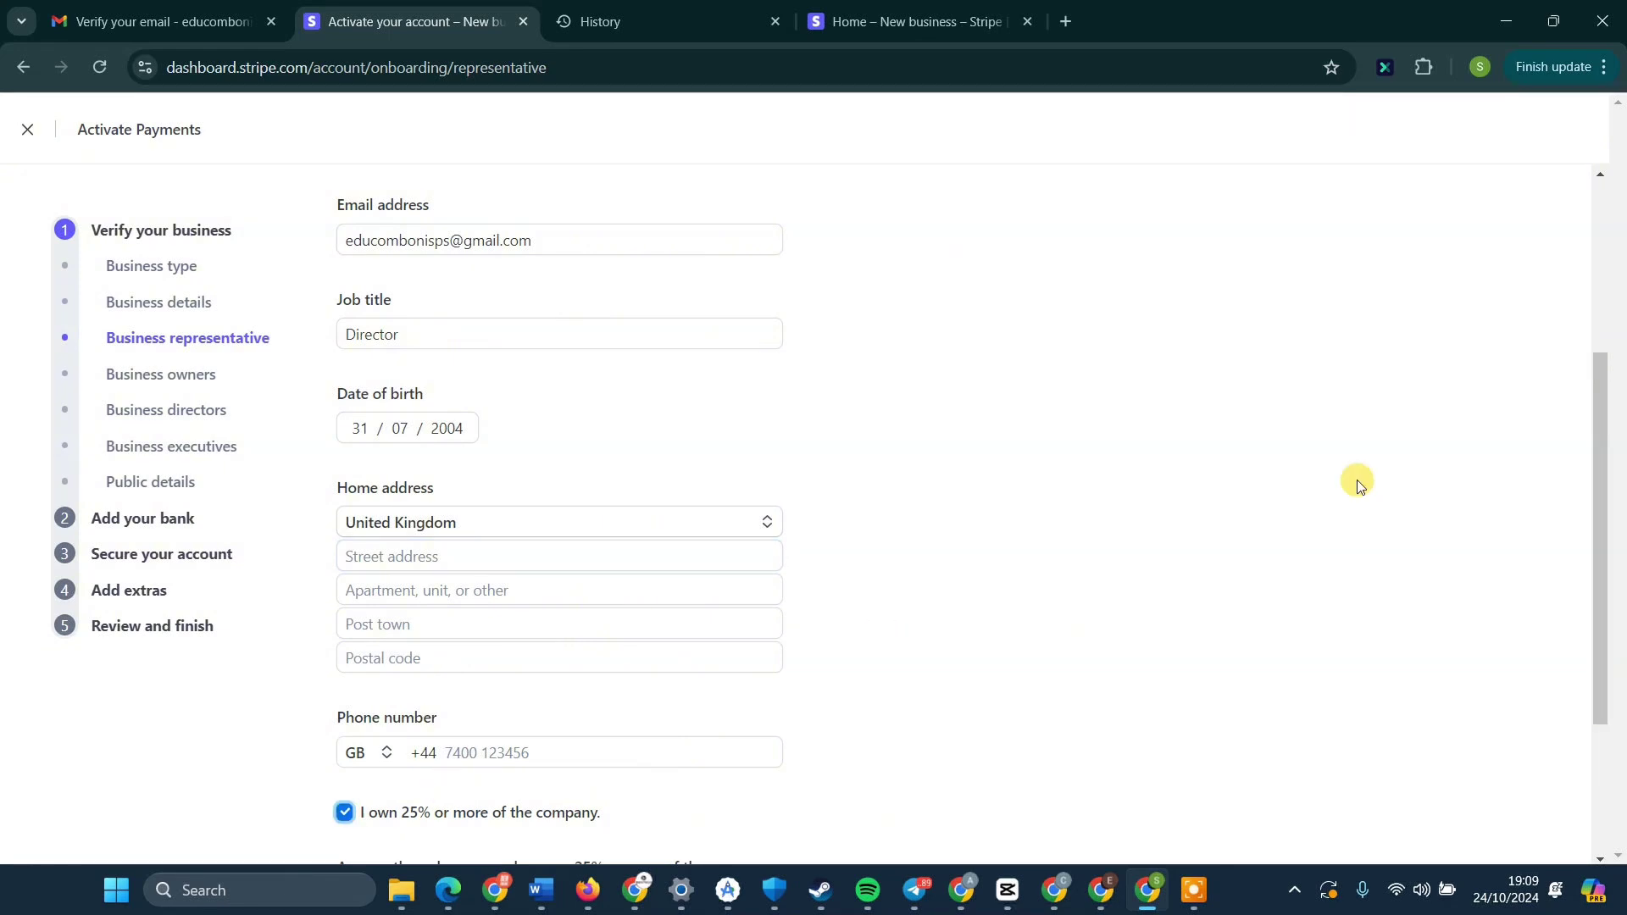
drag(1602, 424, 1610, 562)
click(345, 732)
scroll(1610, 578, down, 1)
scroll(620, 657, up, 2)
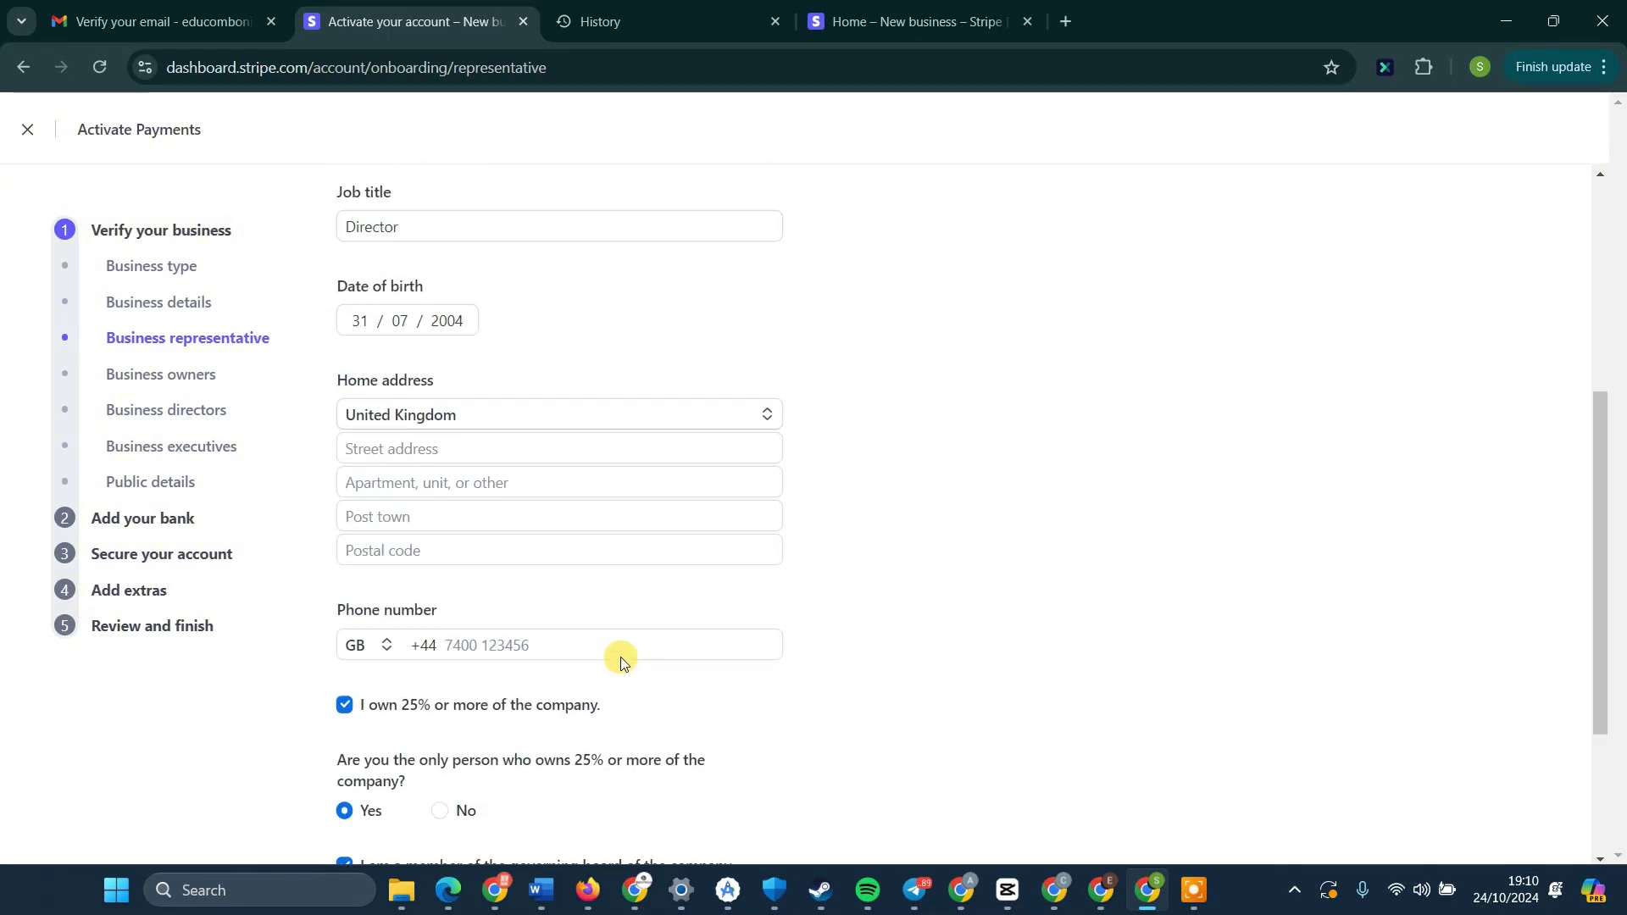
Enter the representative's UK phone number and move to the street address.
click(621, 657)
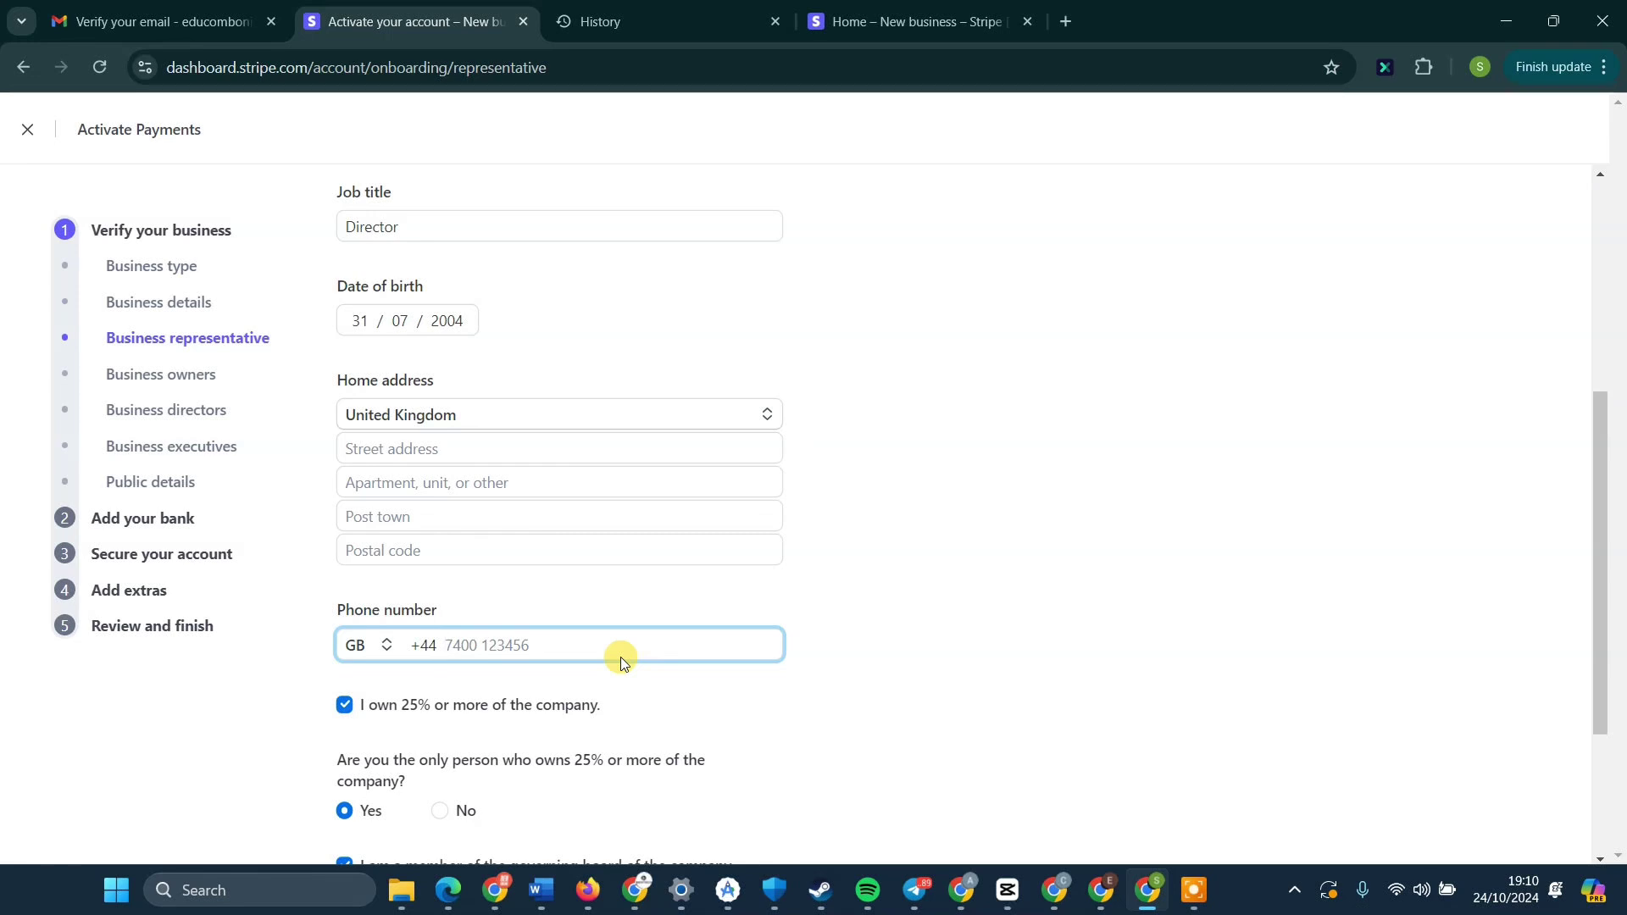
click(1109, 542)
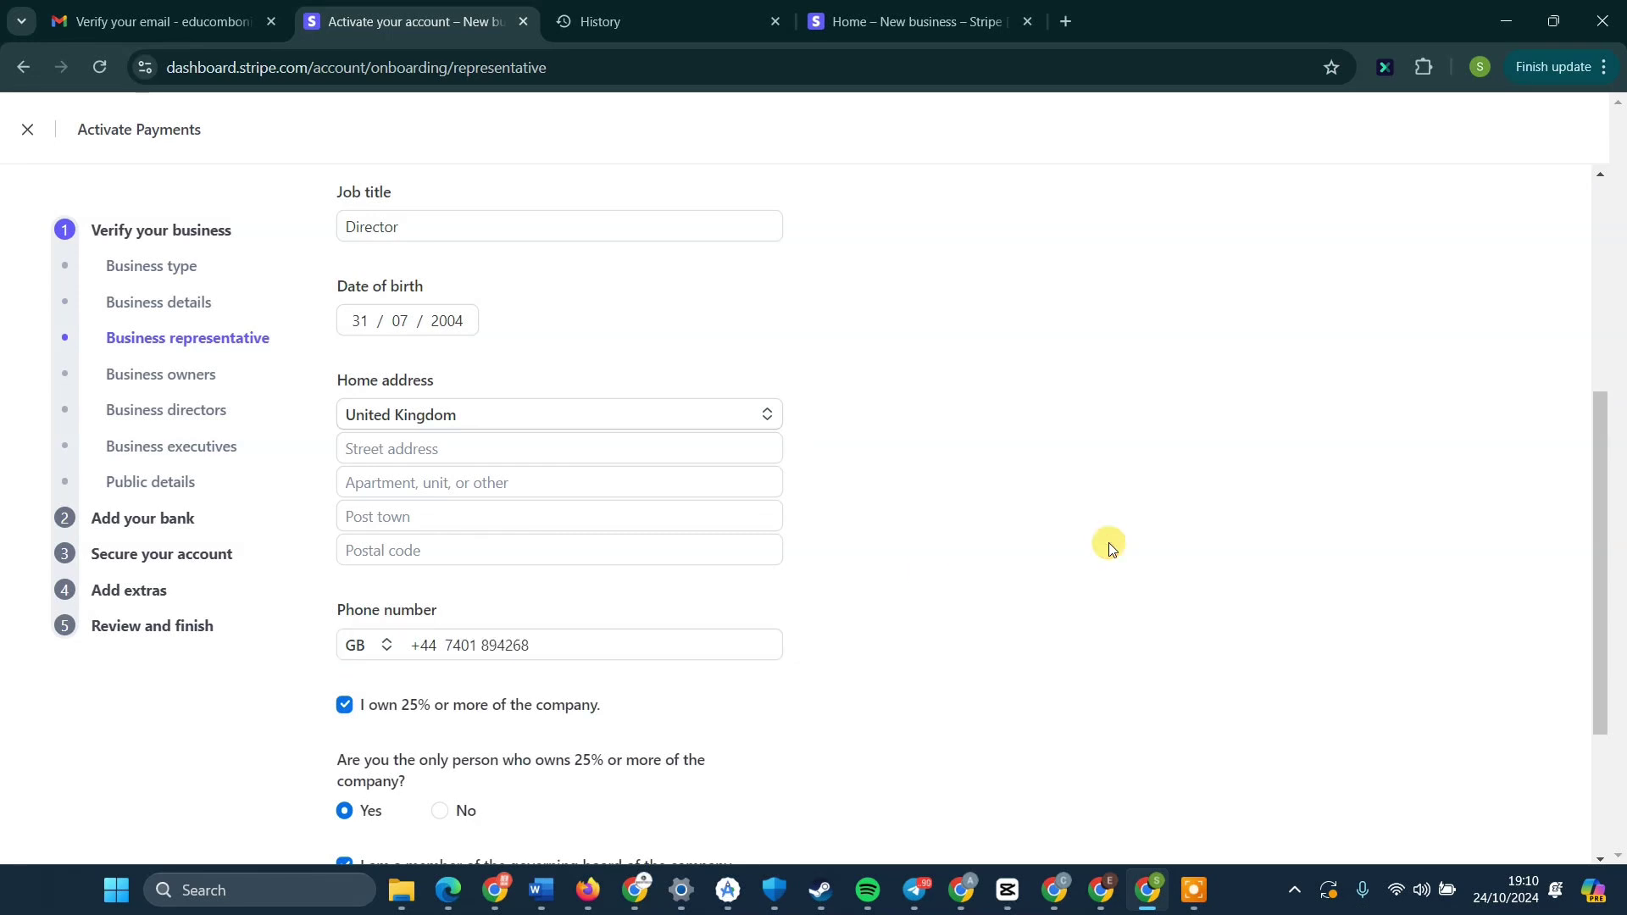
click(645, 455)
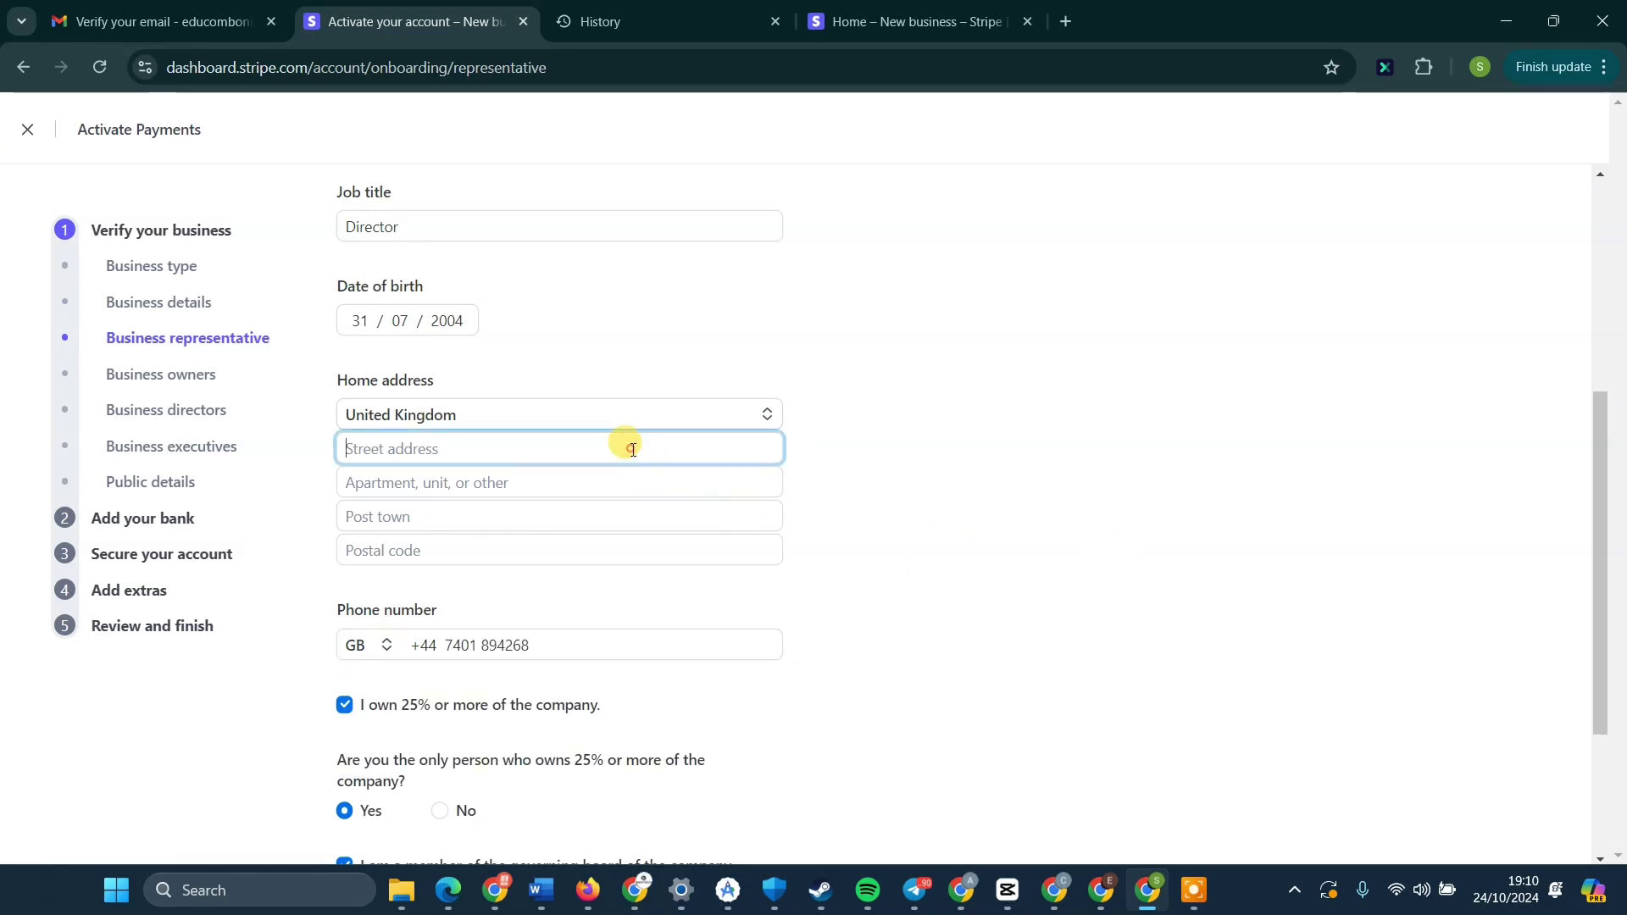
click(969, 887)
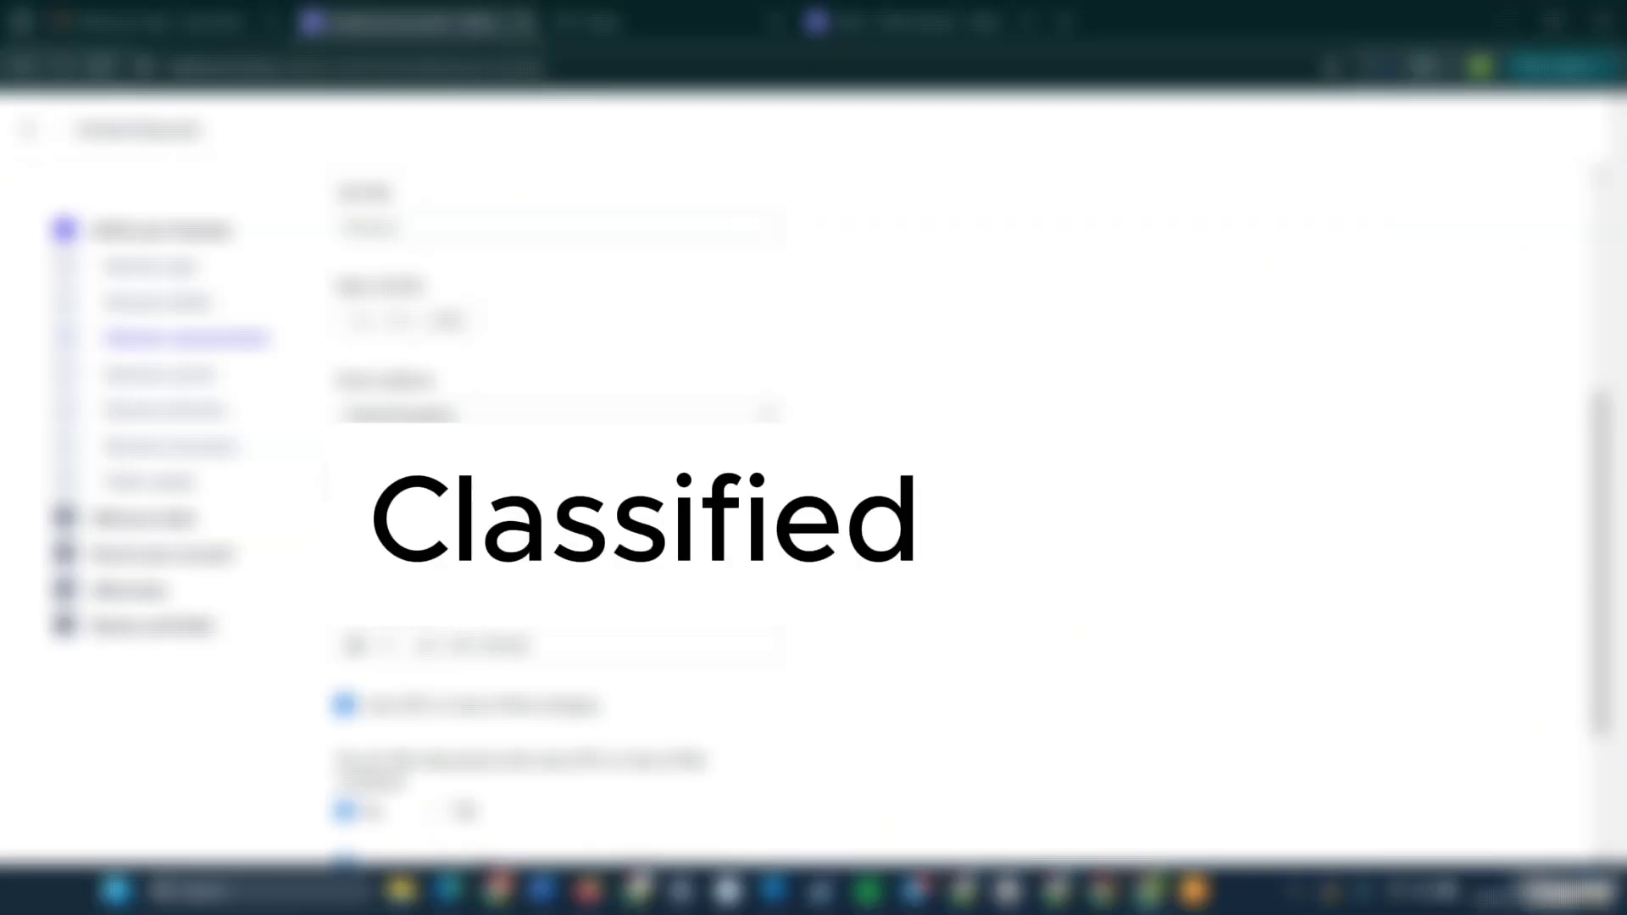
Submit the representative's home address details and dismiss Chrome's save popup.
drag(1602, 487, 1614, 594)
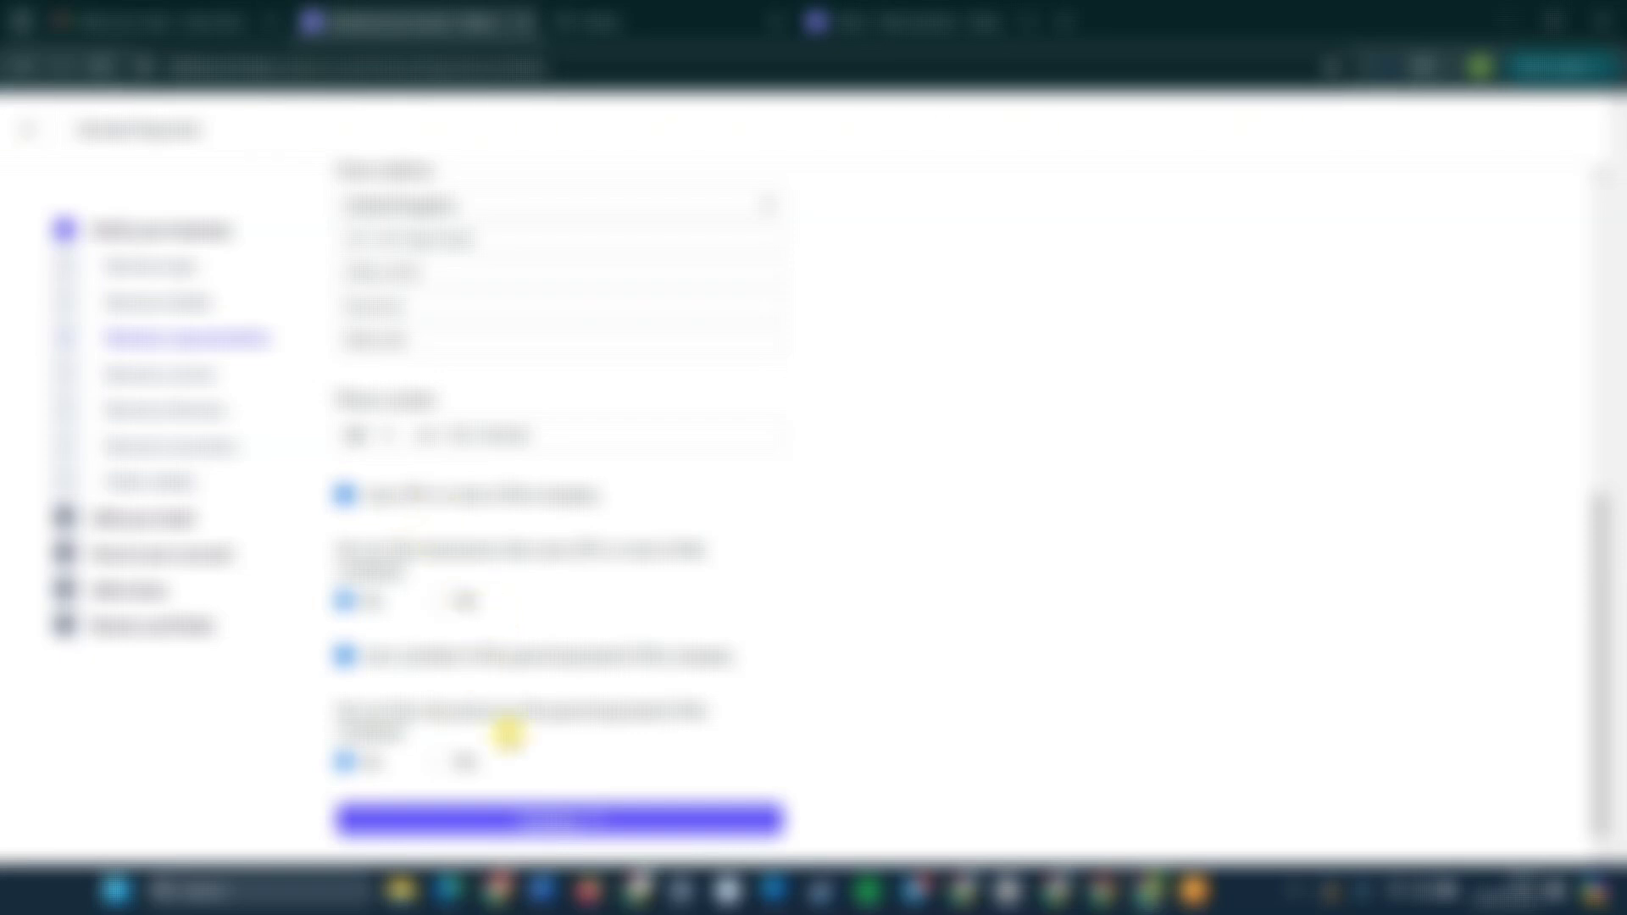
click(564, 815)
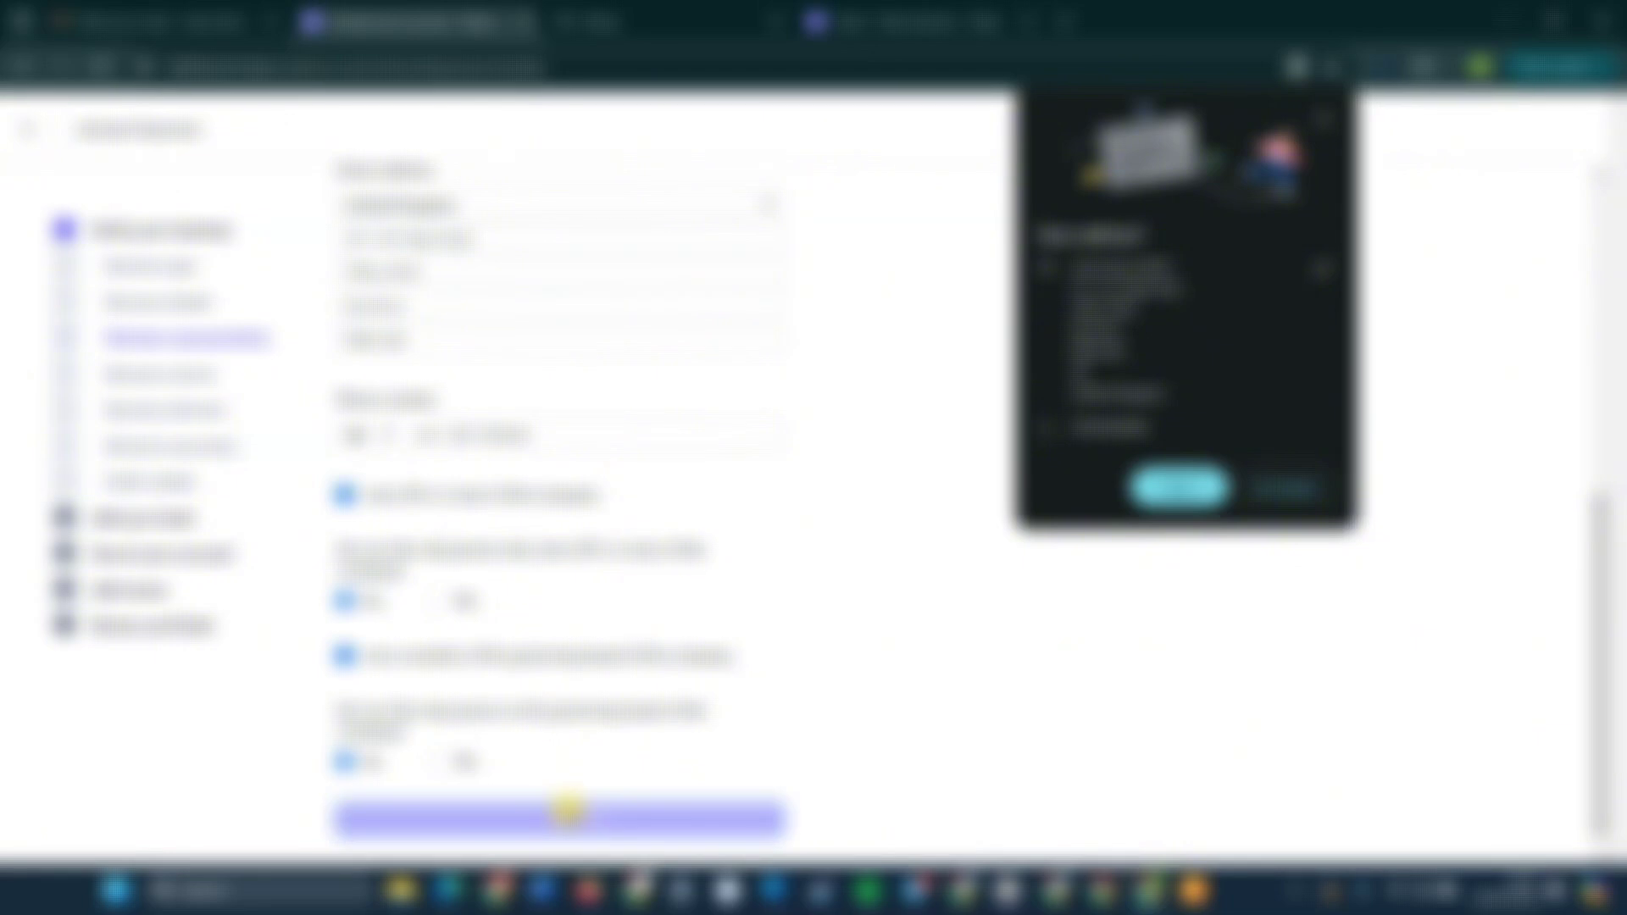
click(1173, 484)
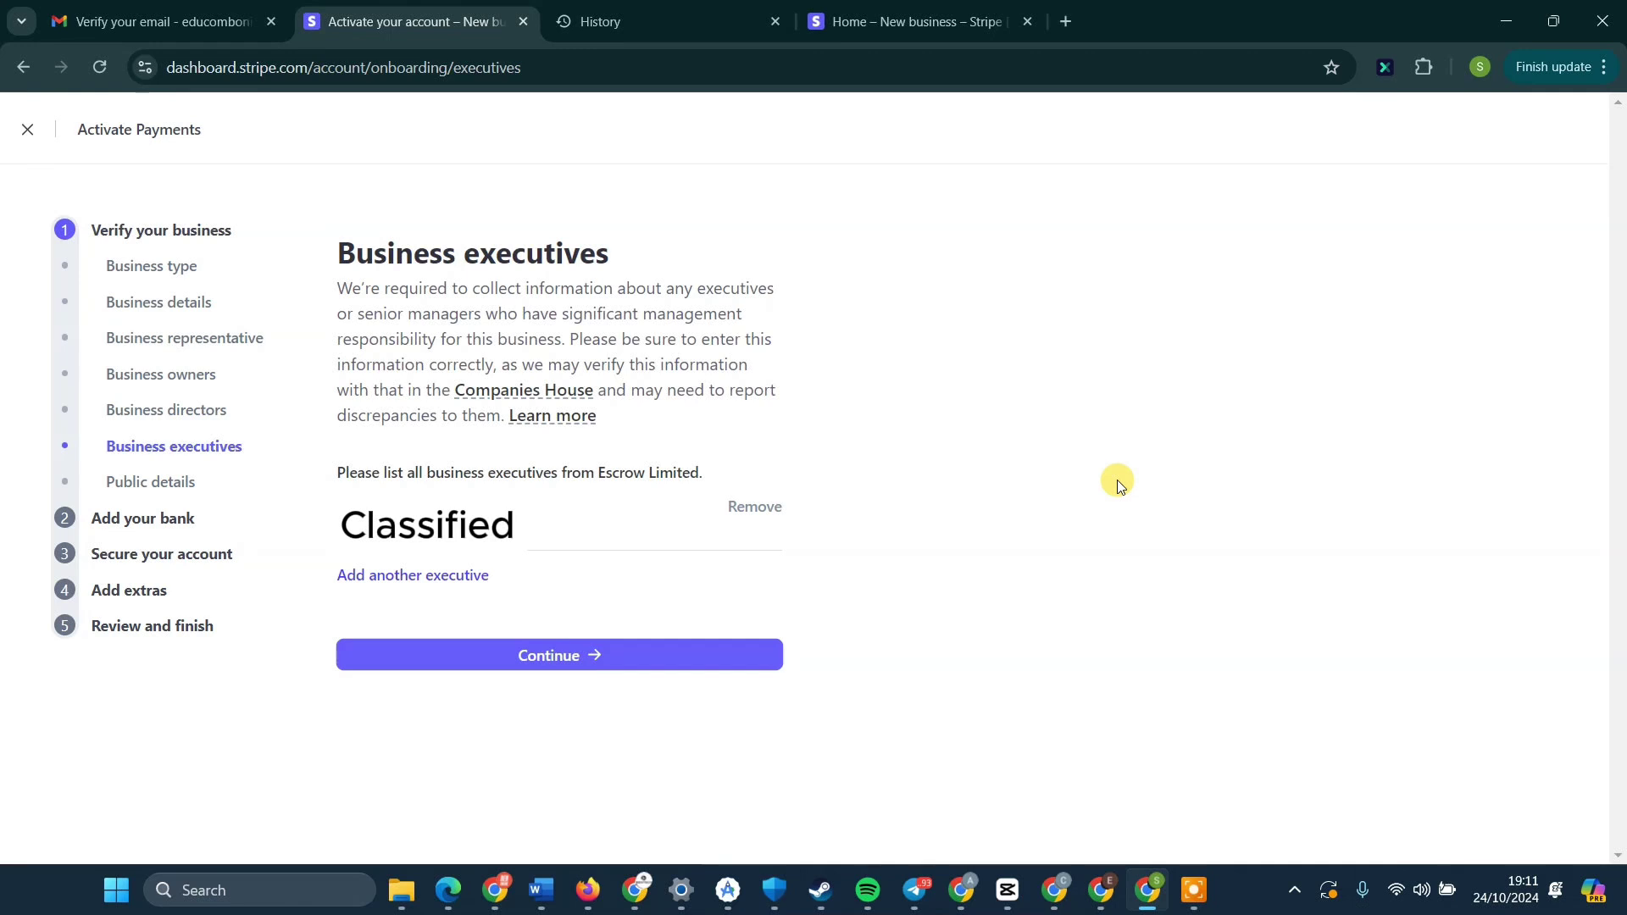
Accept the listed business executive and submit the public customer details unchanged.
click(617, 655)
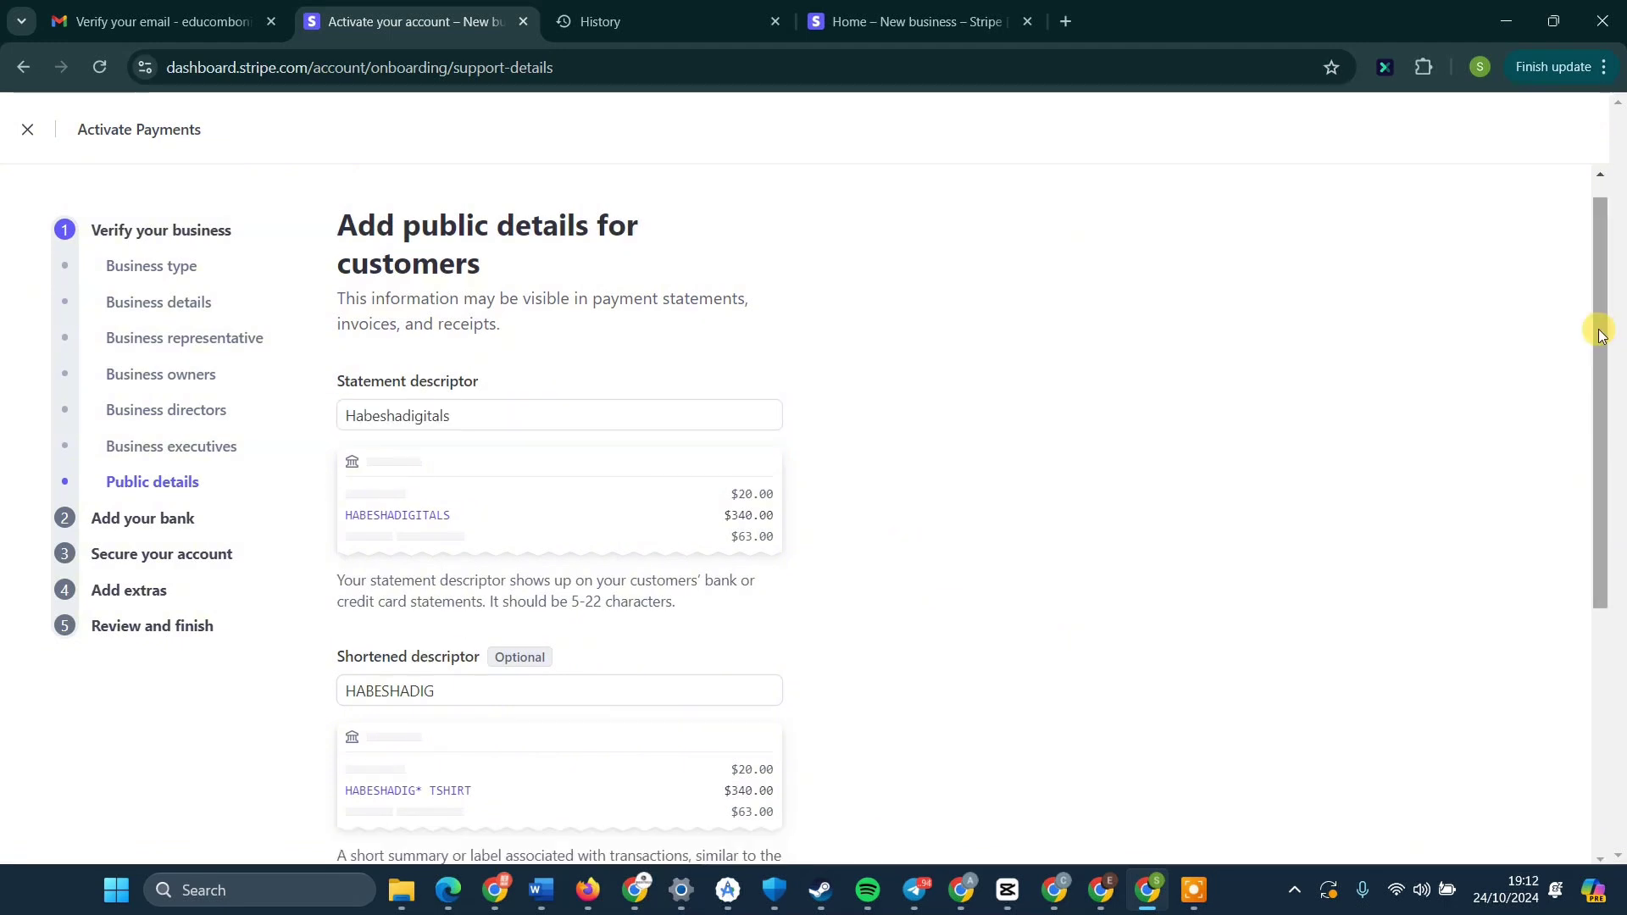
drag(1598, 331, 1552, 587)
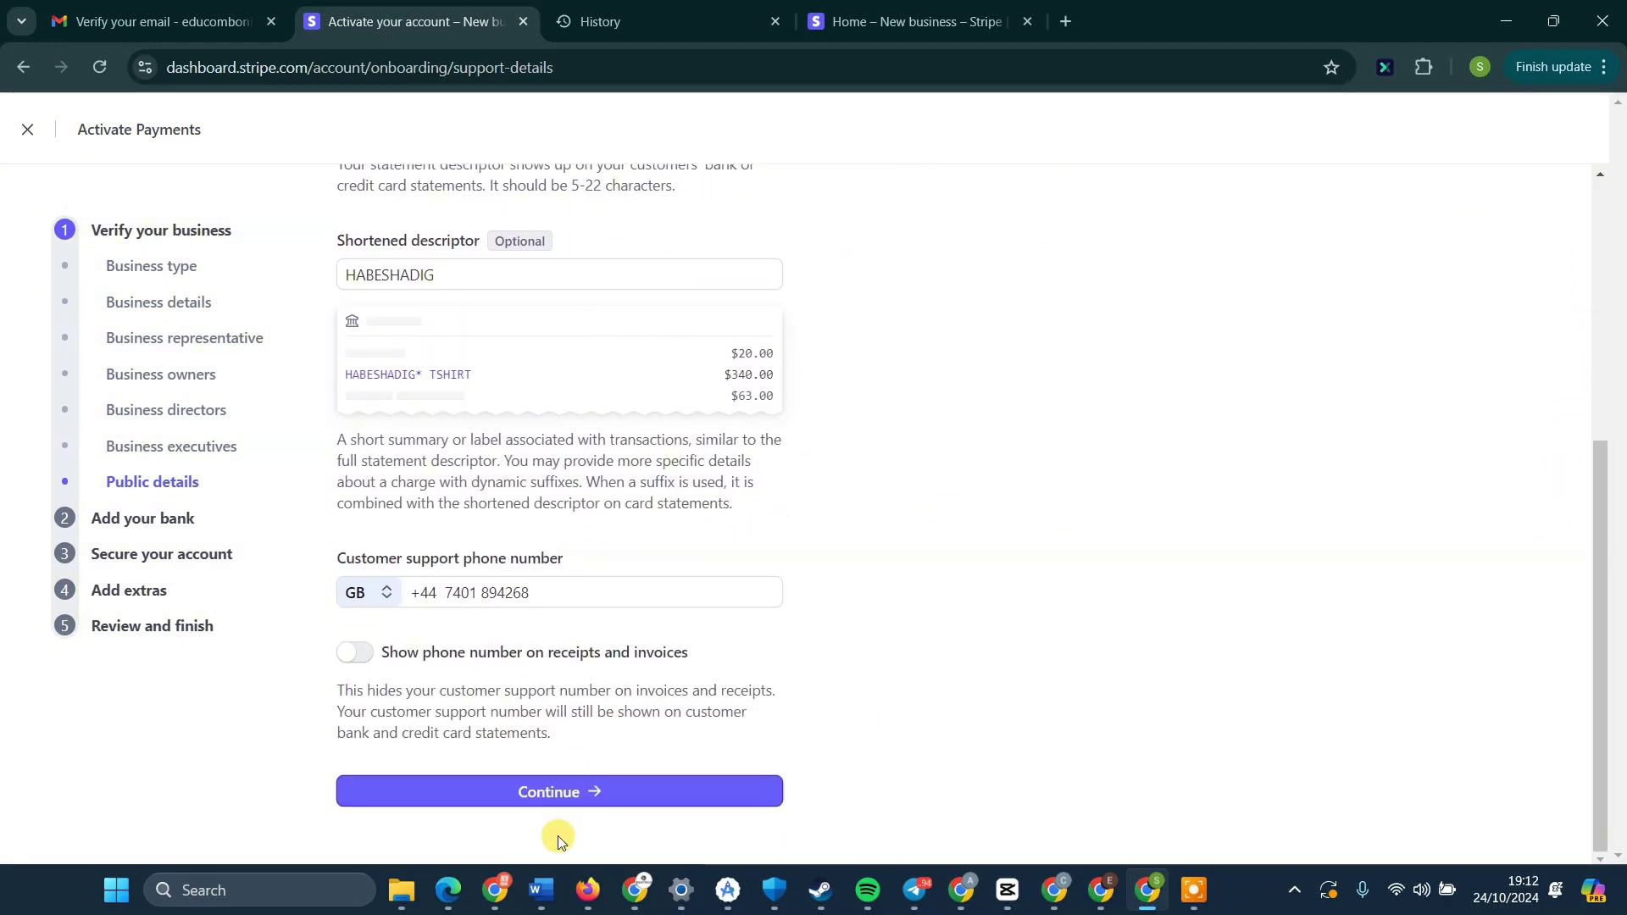
click(603, 795)
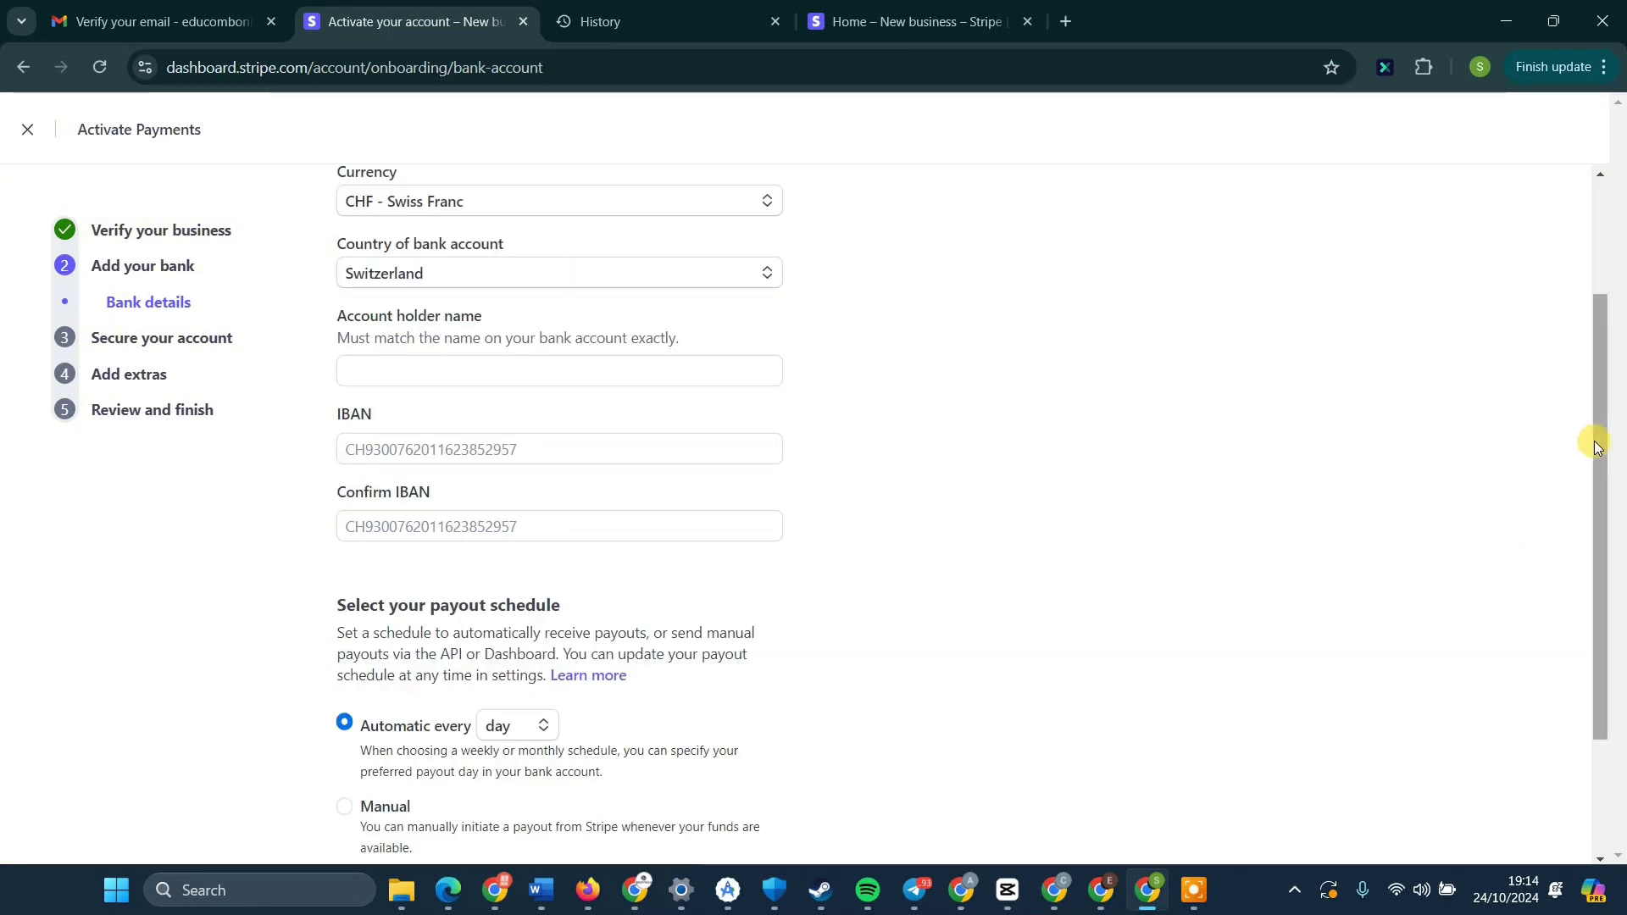
Choose CHF - Swiss Franc as the payout currency.
drag(1587, 436, 1587, 320)
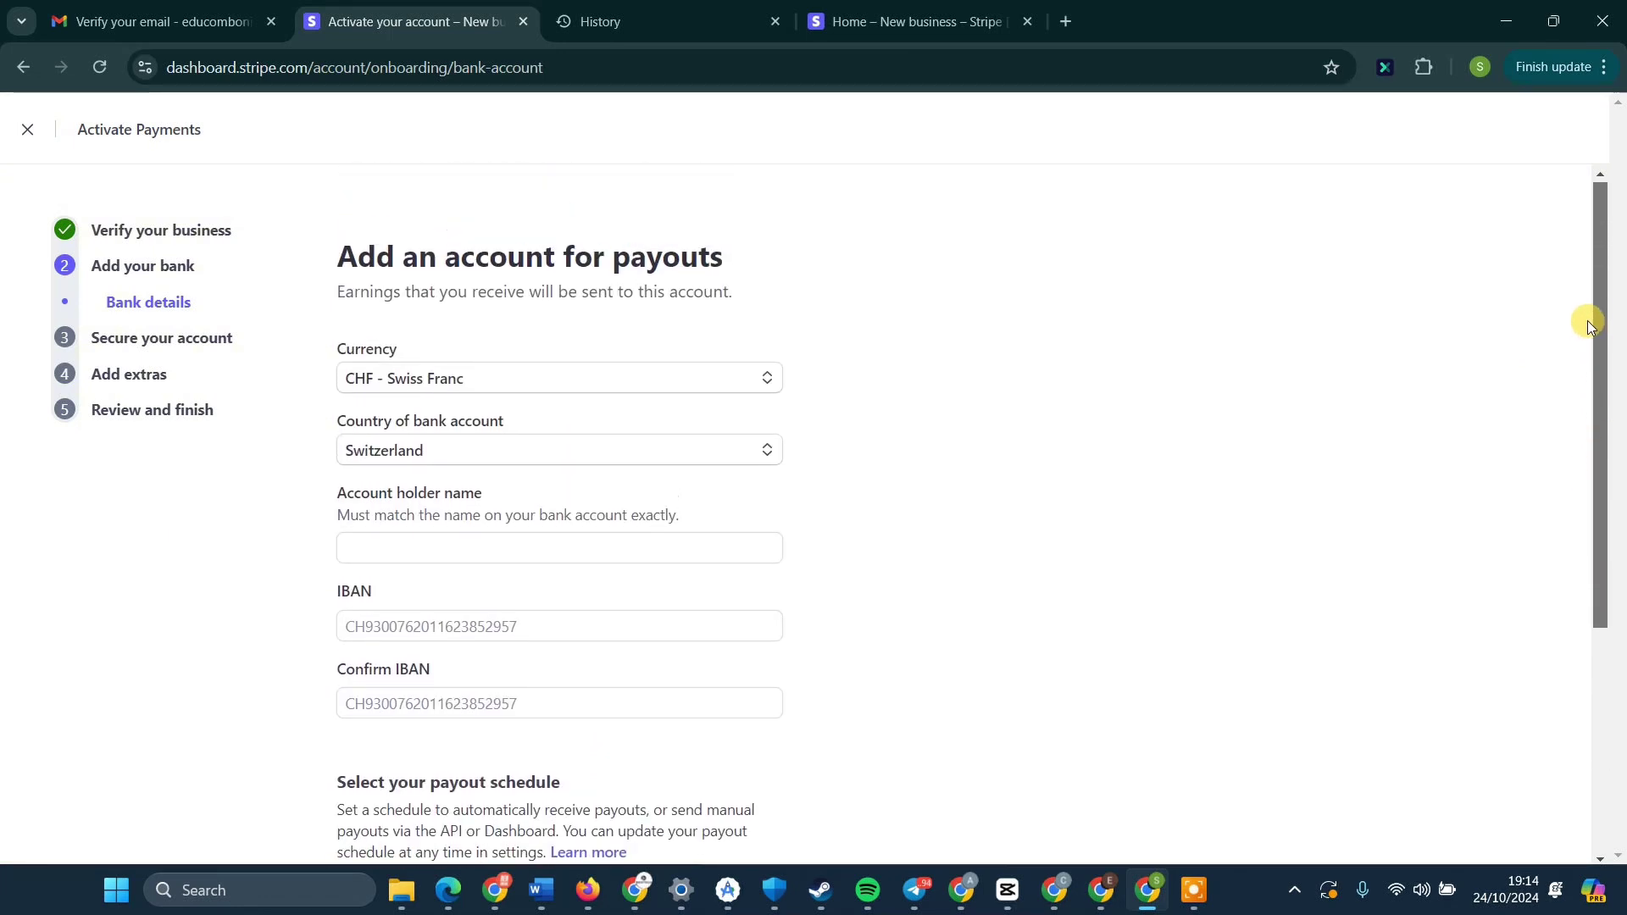
click(684, 383)
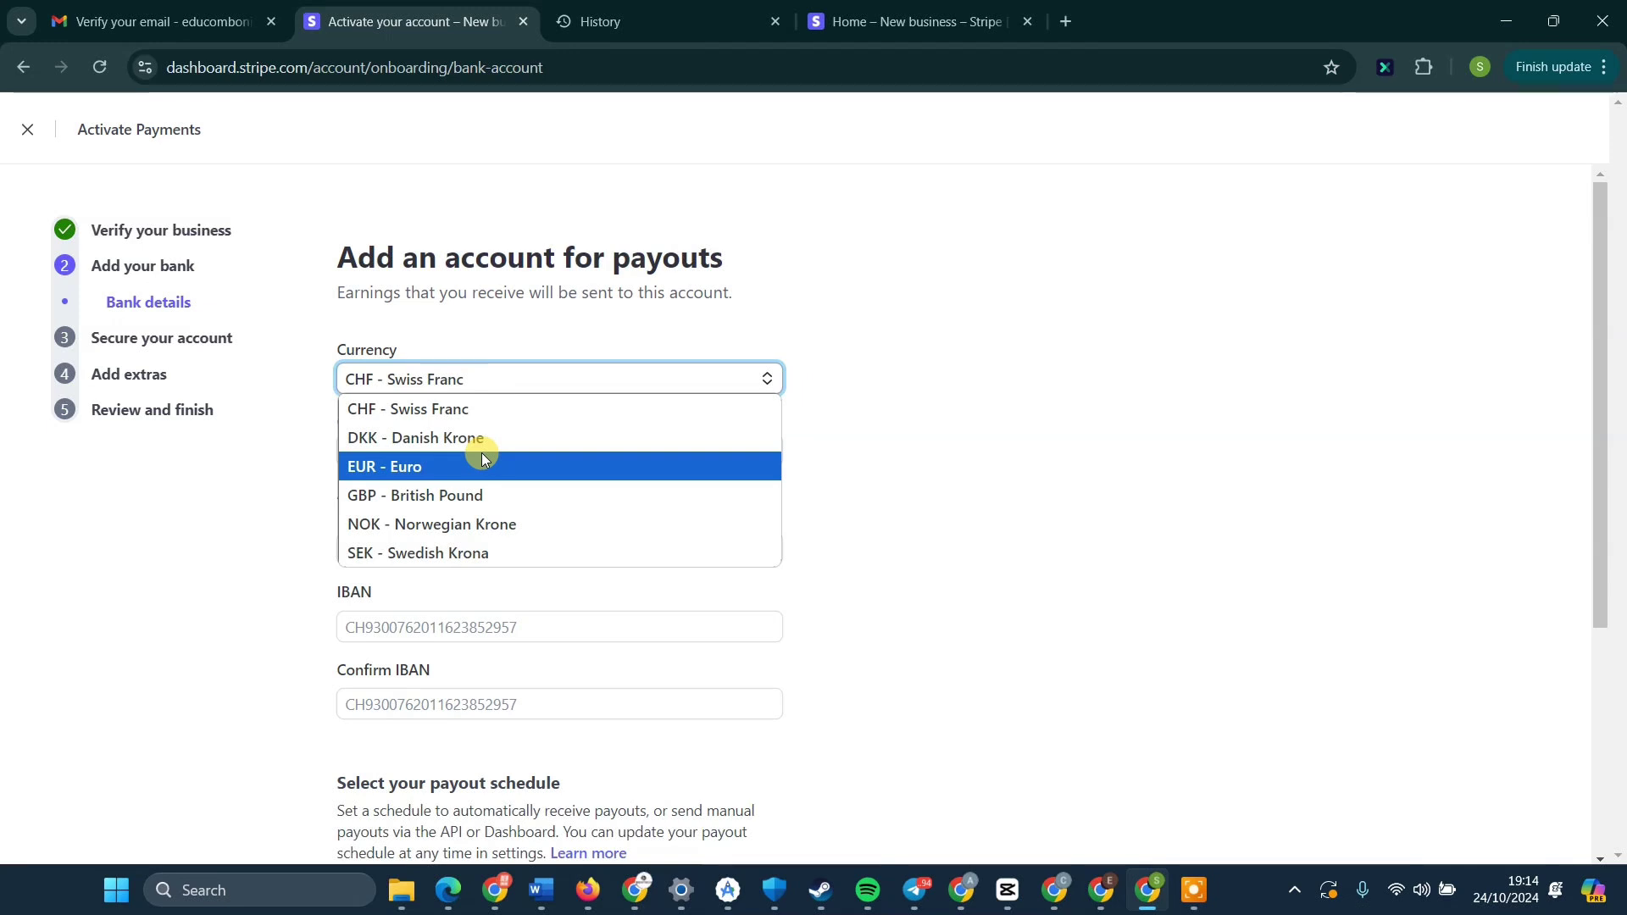
click(434, 410)
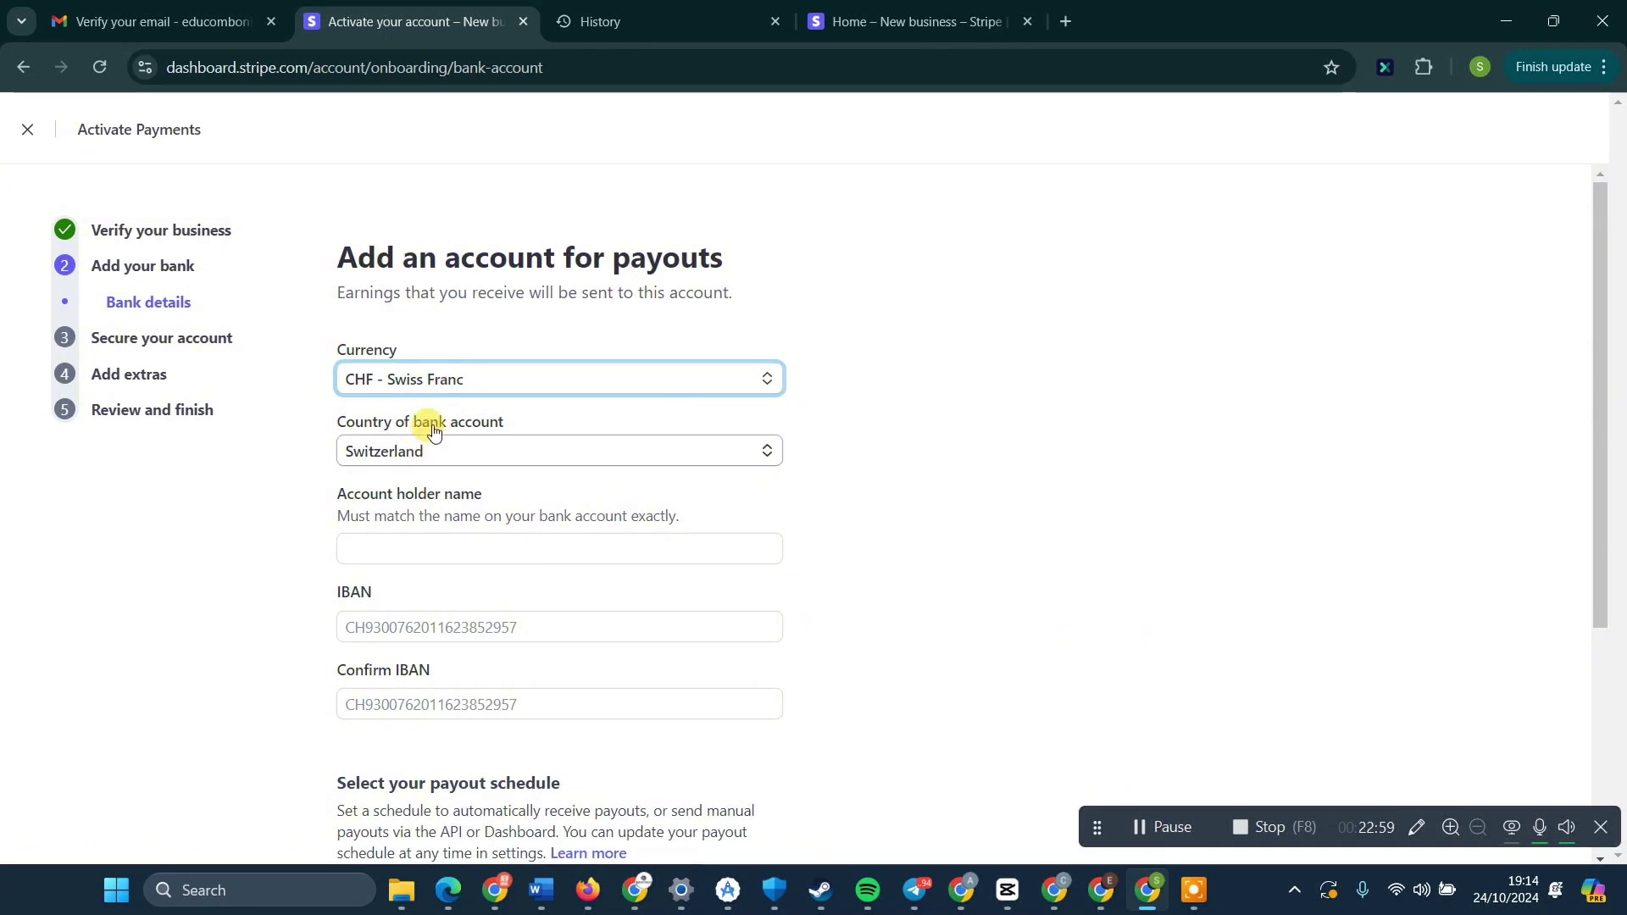
click(839, 543)
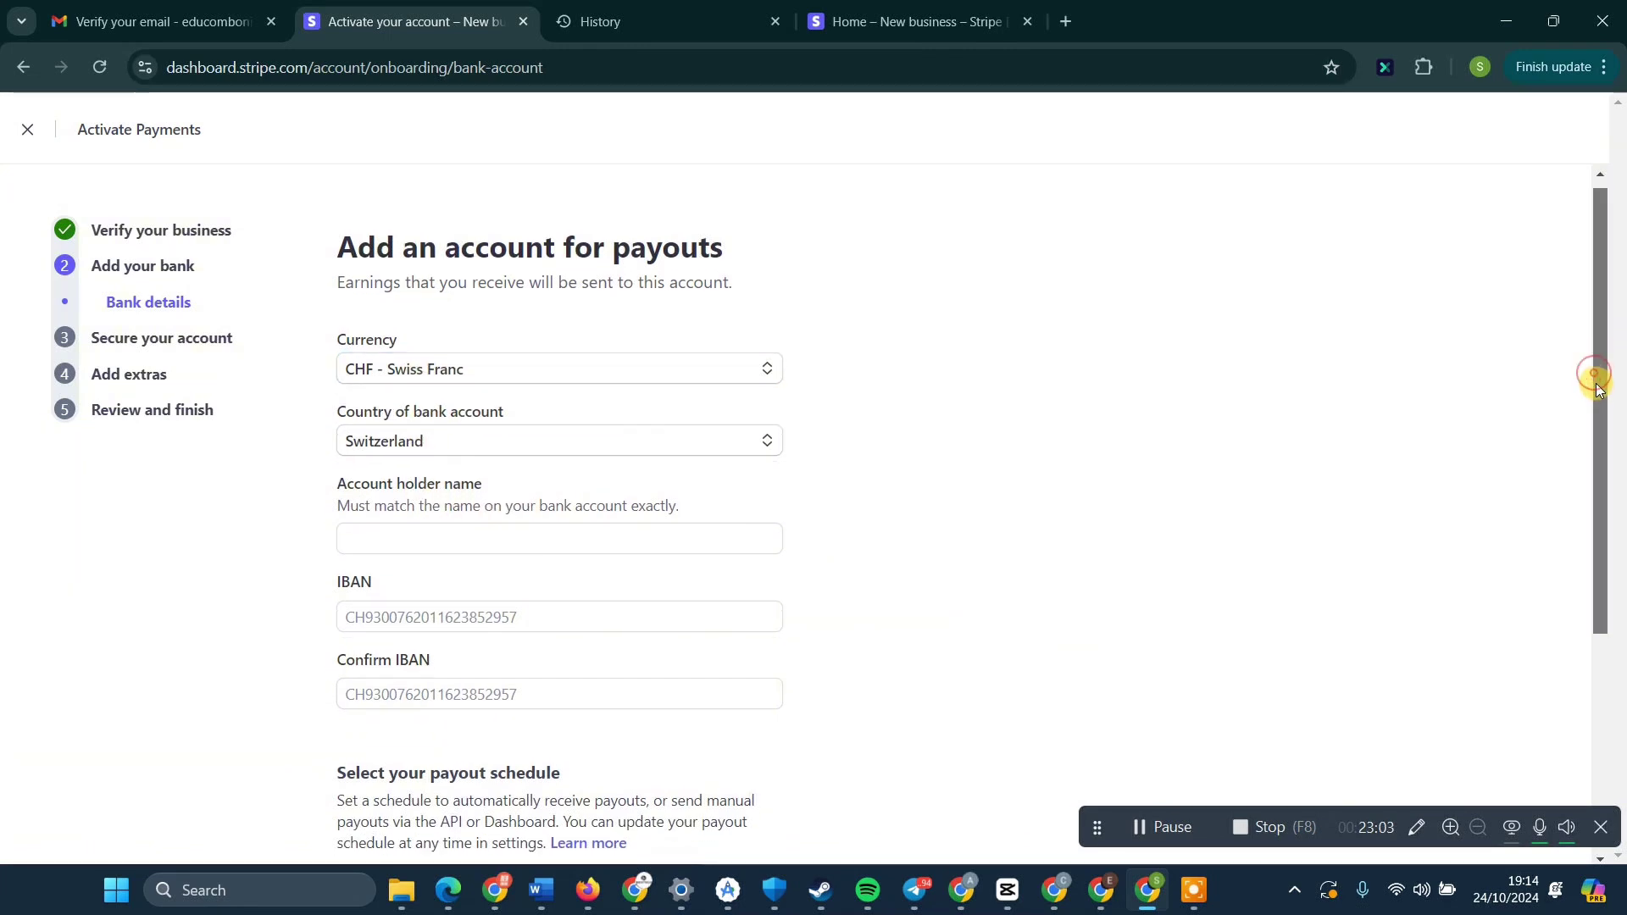
drag(1593, 374, 1601, 446)
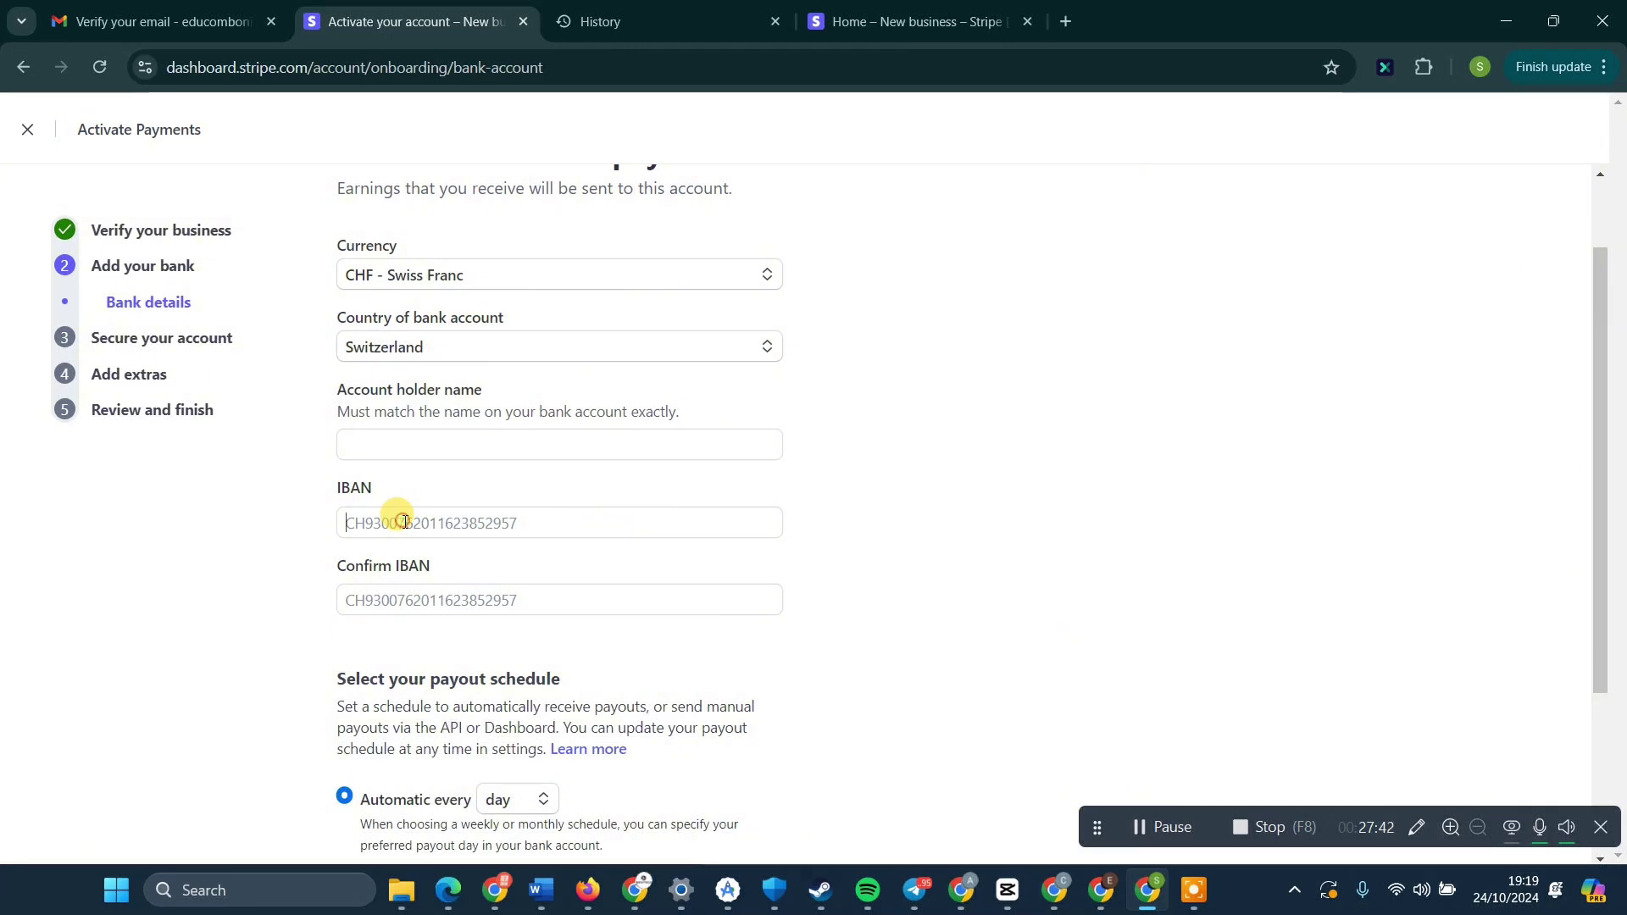
Paste the copied IBAN into both the IBAN and Confirm IBAN fields.
click(403, 521)
key(ctrl+v)
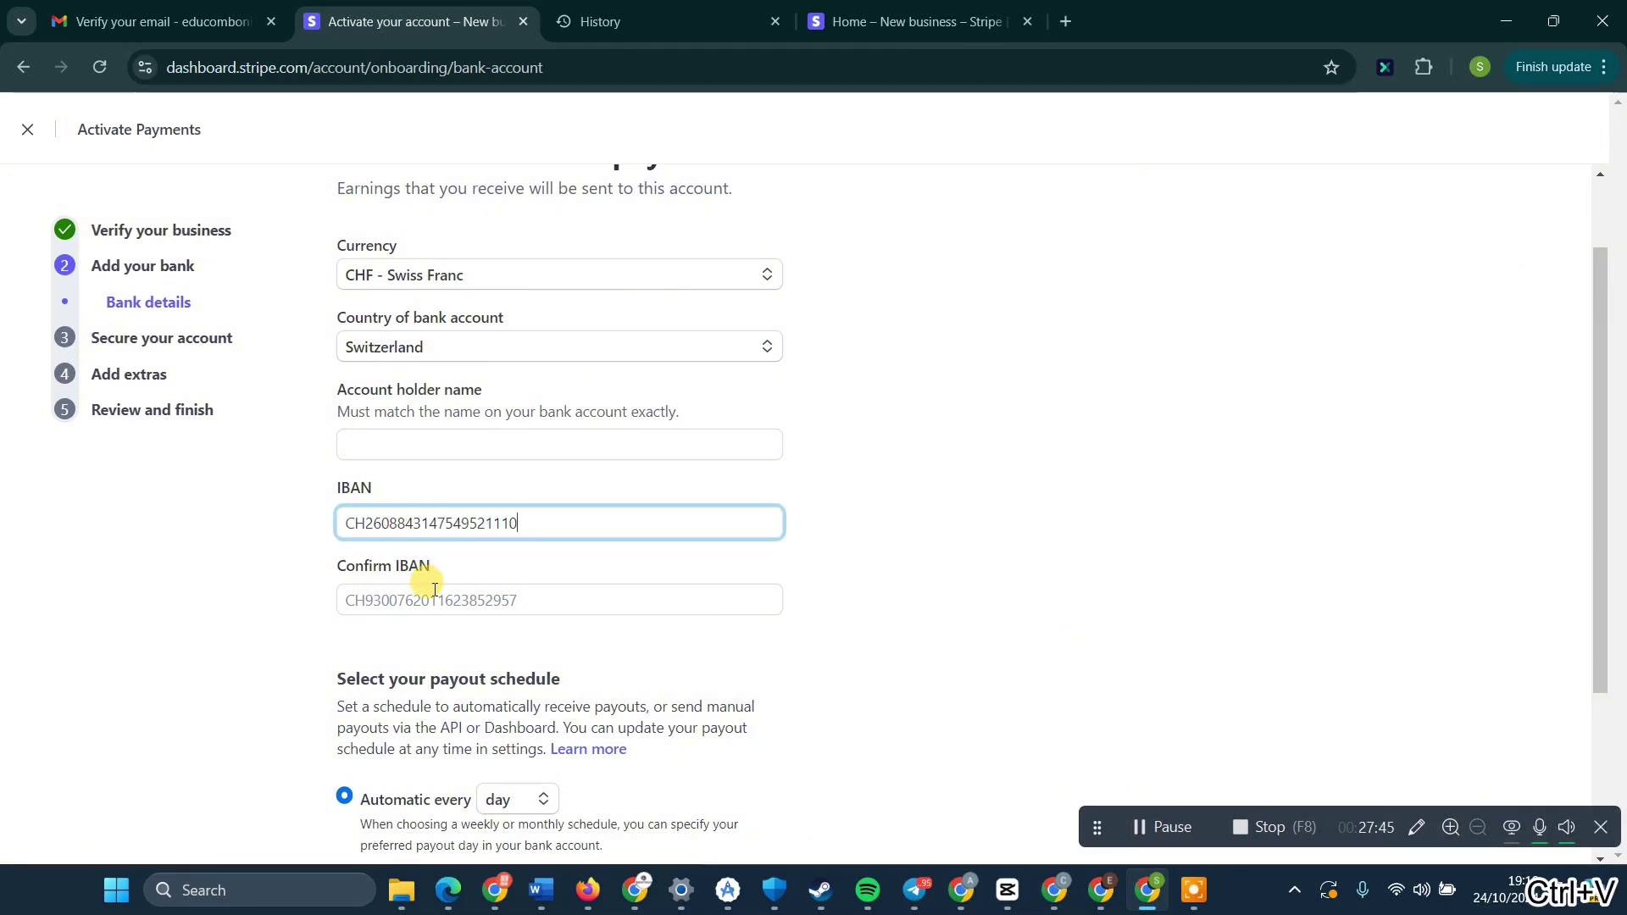
click(434, 591)
key(ctrl+v)
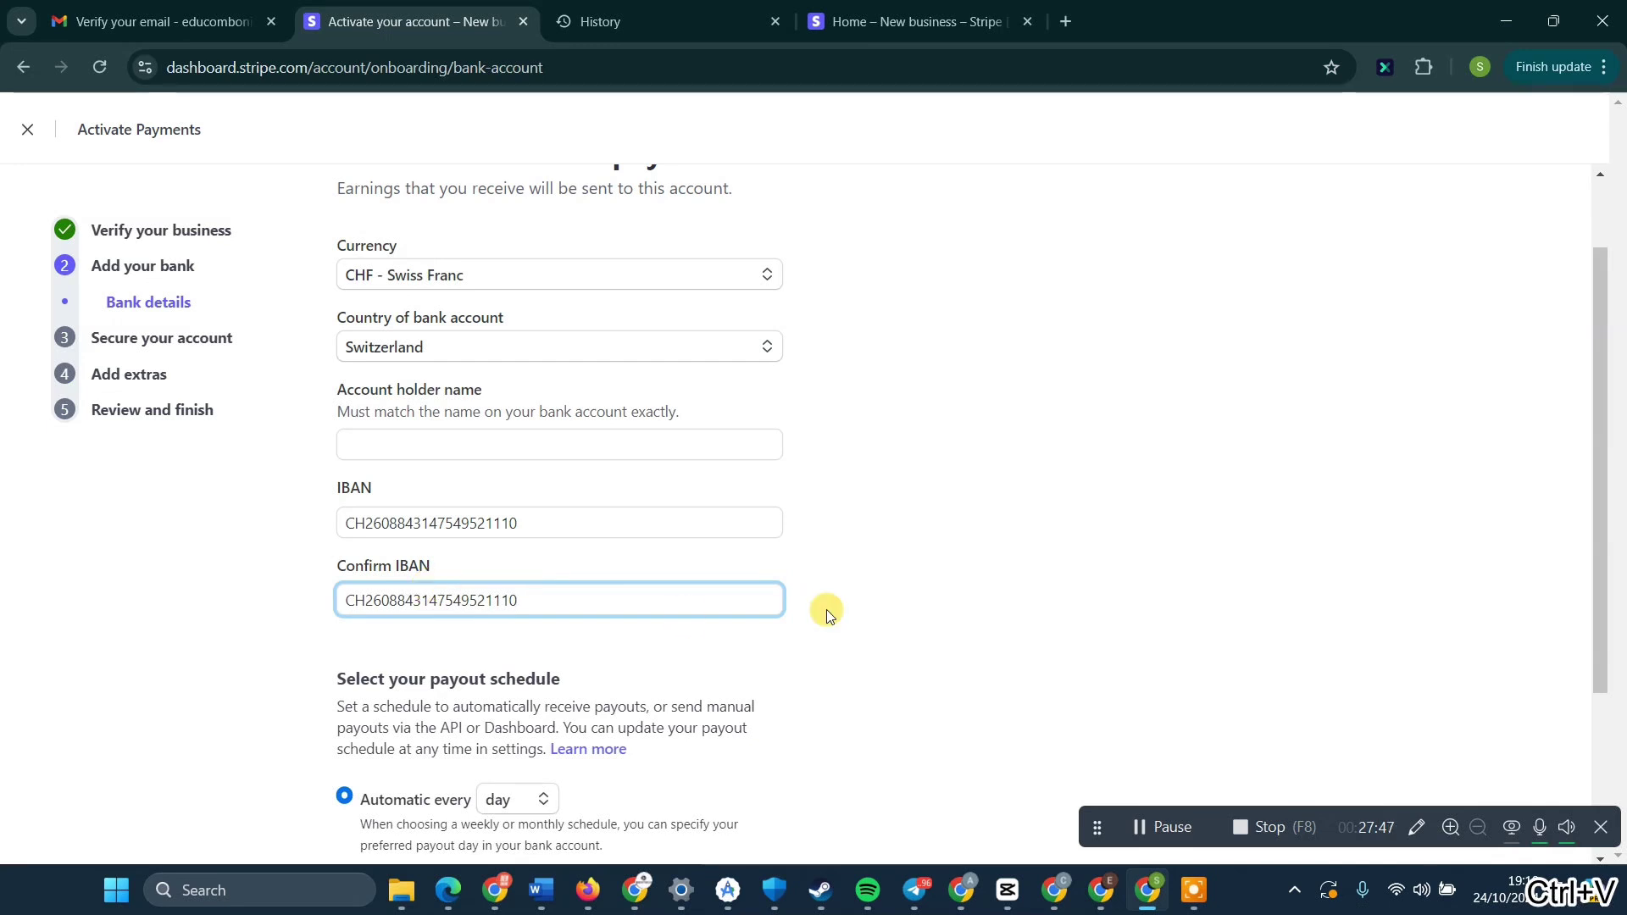
click(983, 580)
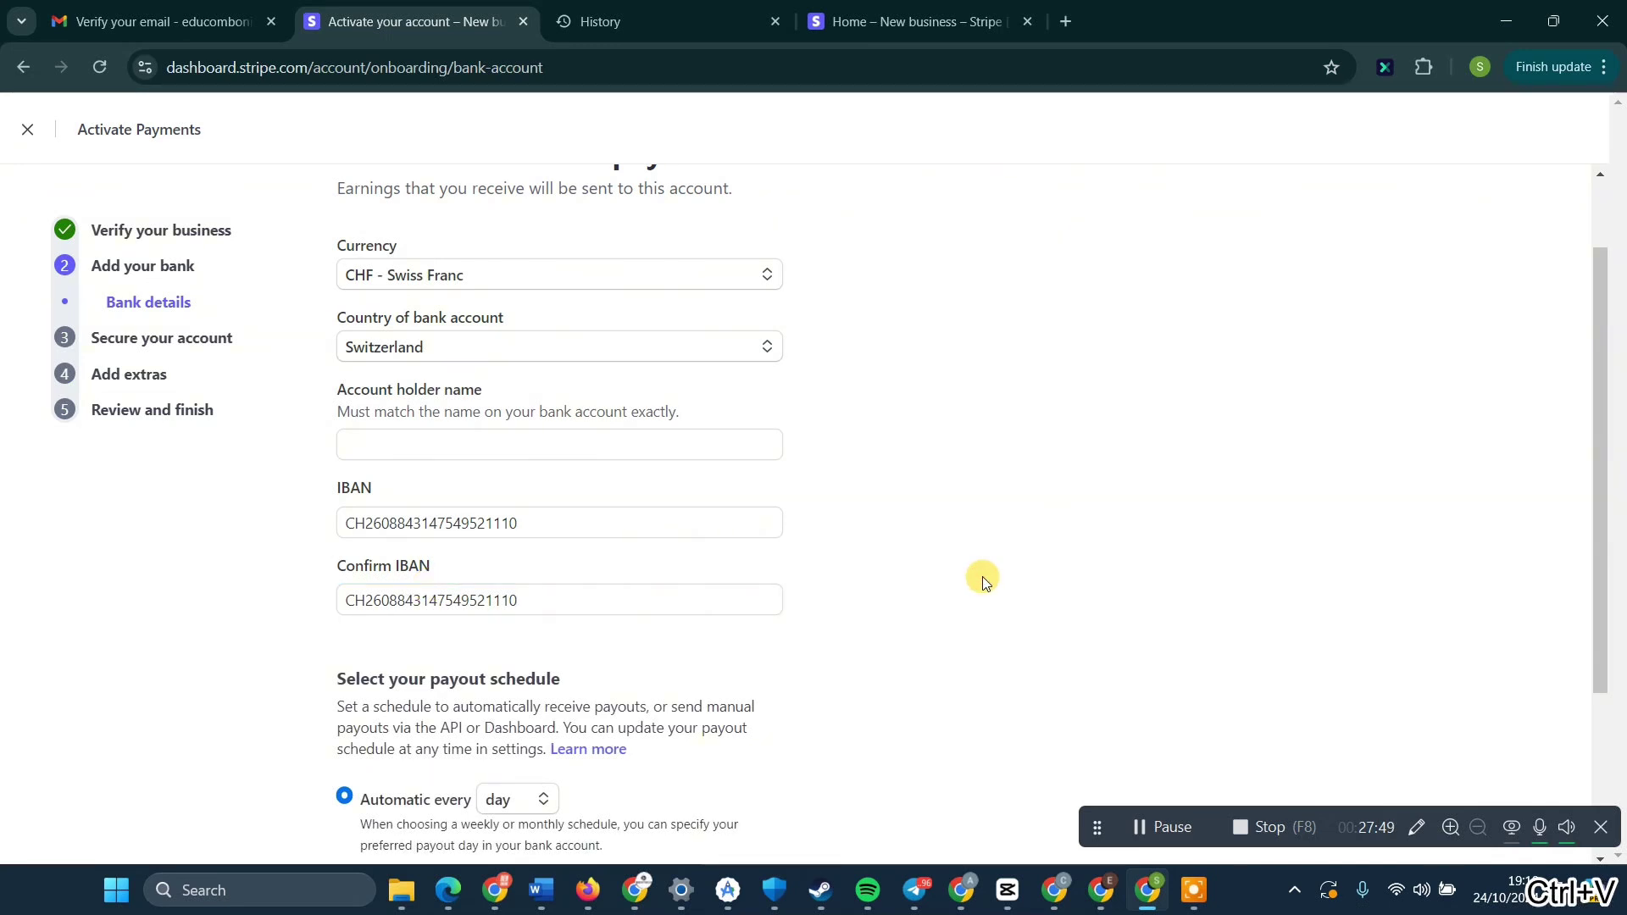
Enter the account holder's name, select Manual payouts, and save the bank details.
click(1603, 830)
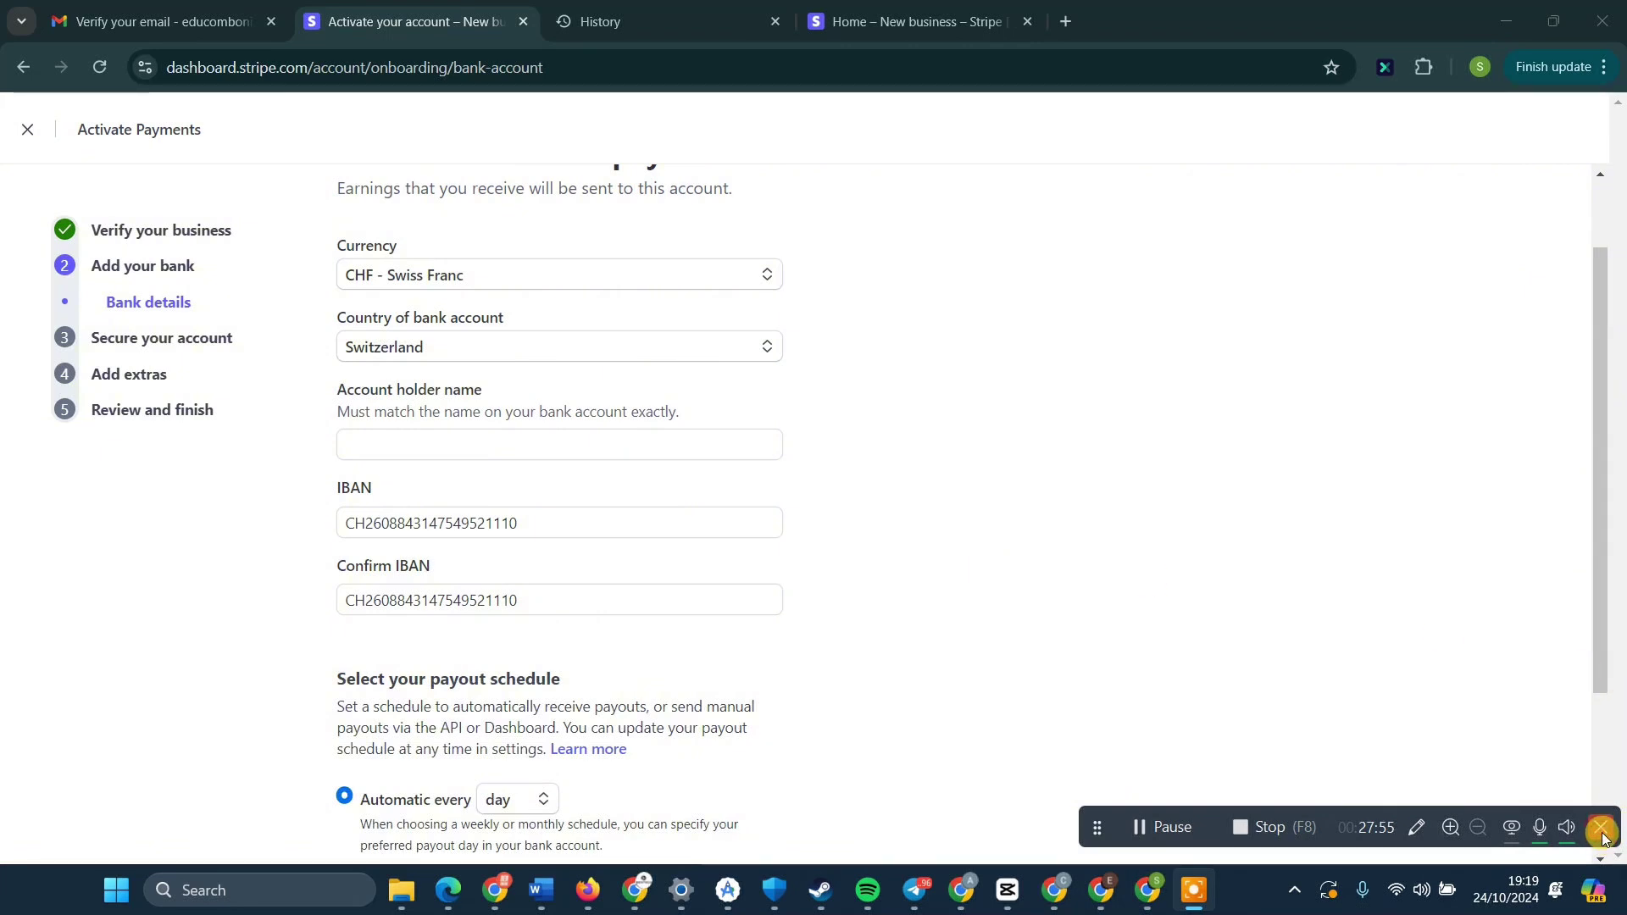
click(1125, 350)
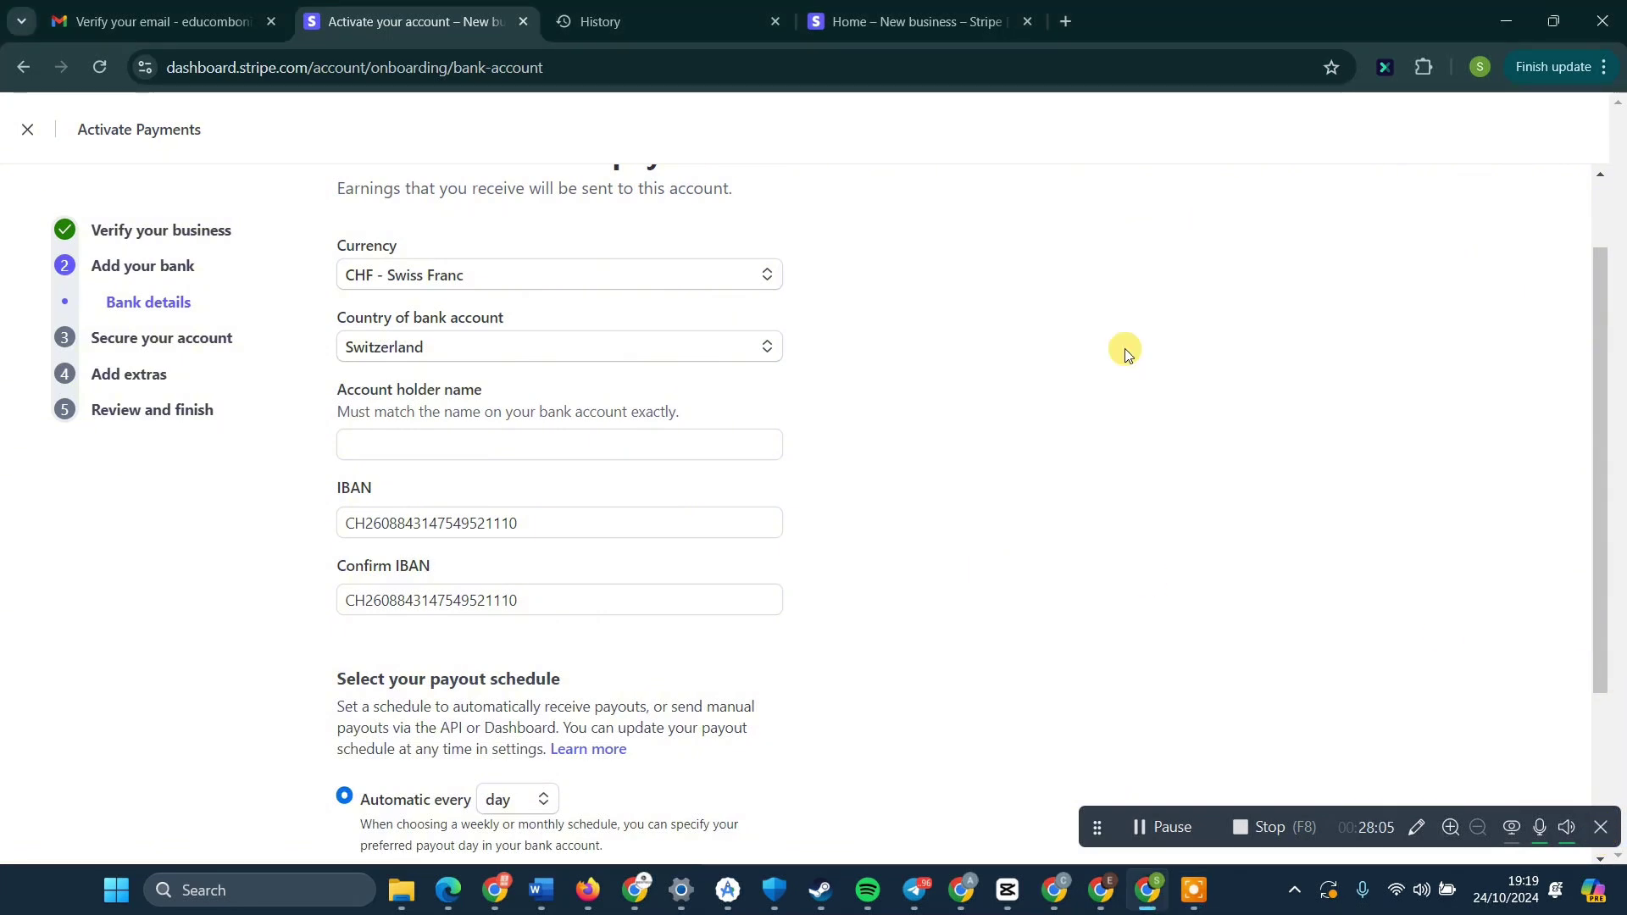
click(675, 458)
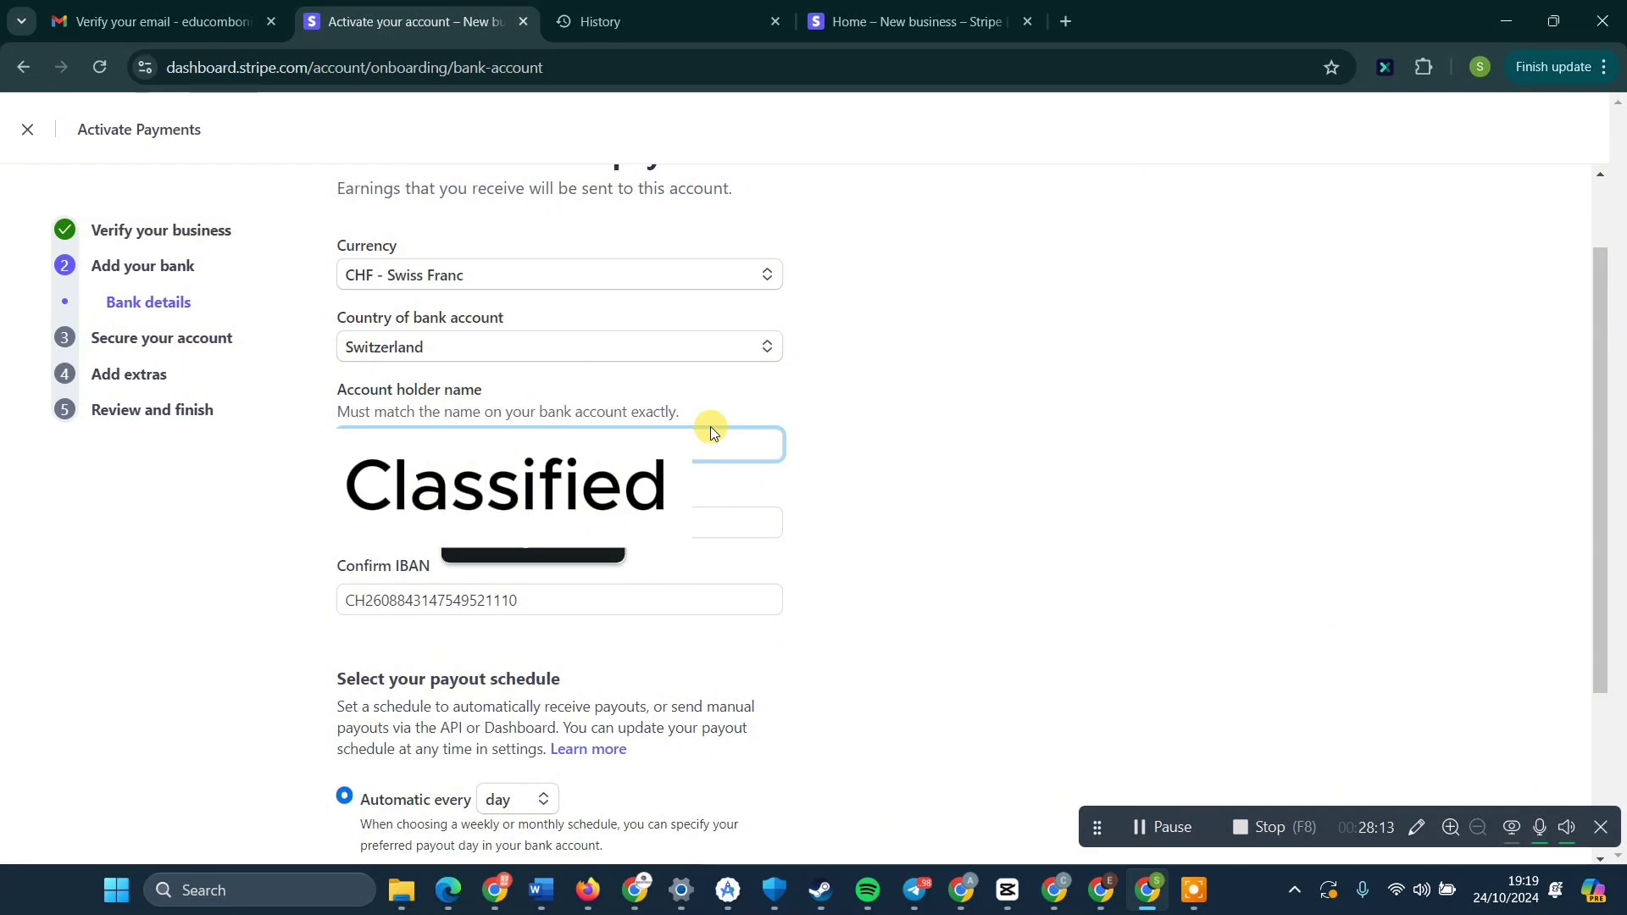
click(1008, 447)
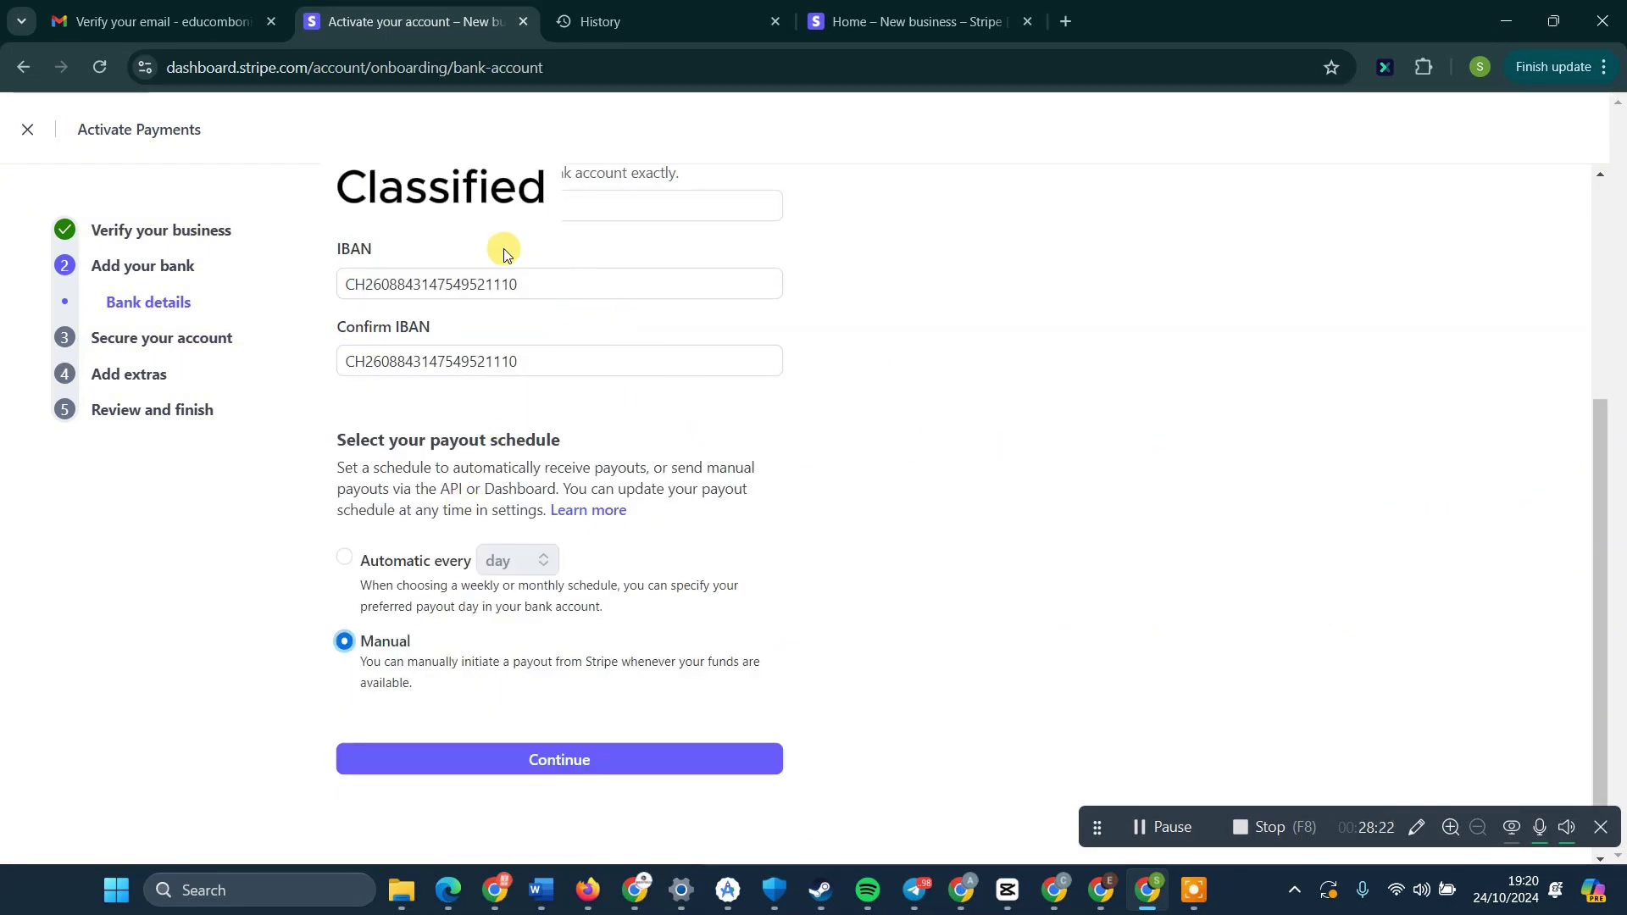
click(571, 760)
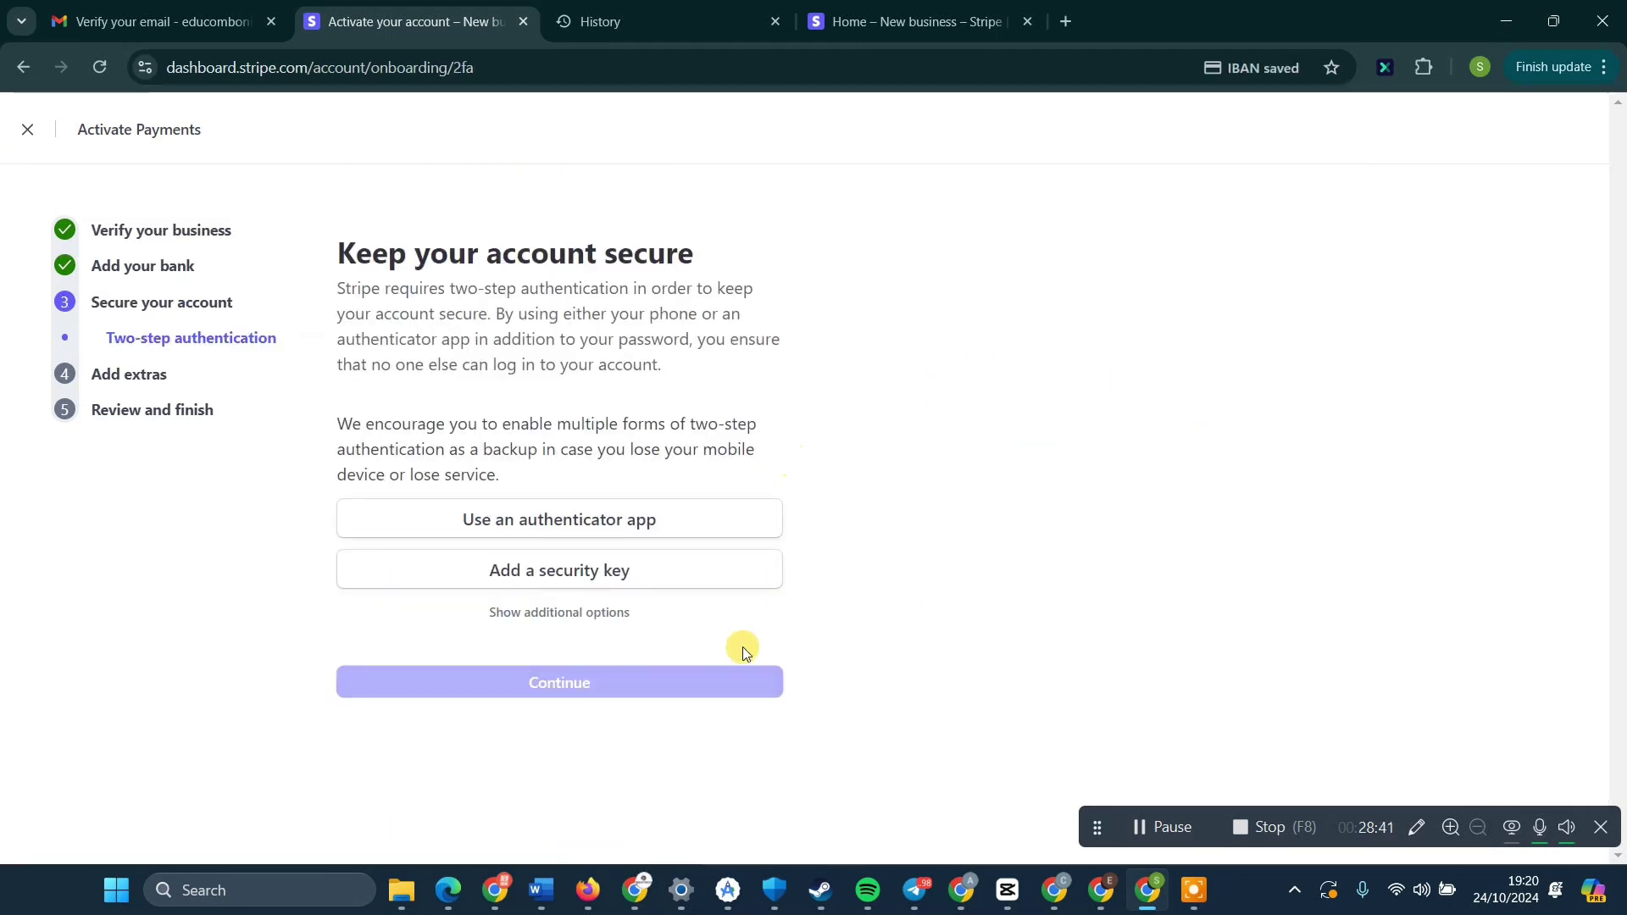
Enable SMS two-step authentication, verifying the mobile number with the texted code and acknowledging the backup code.
click(556, 614)
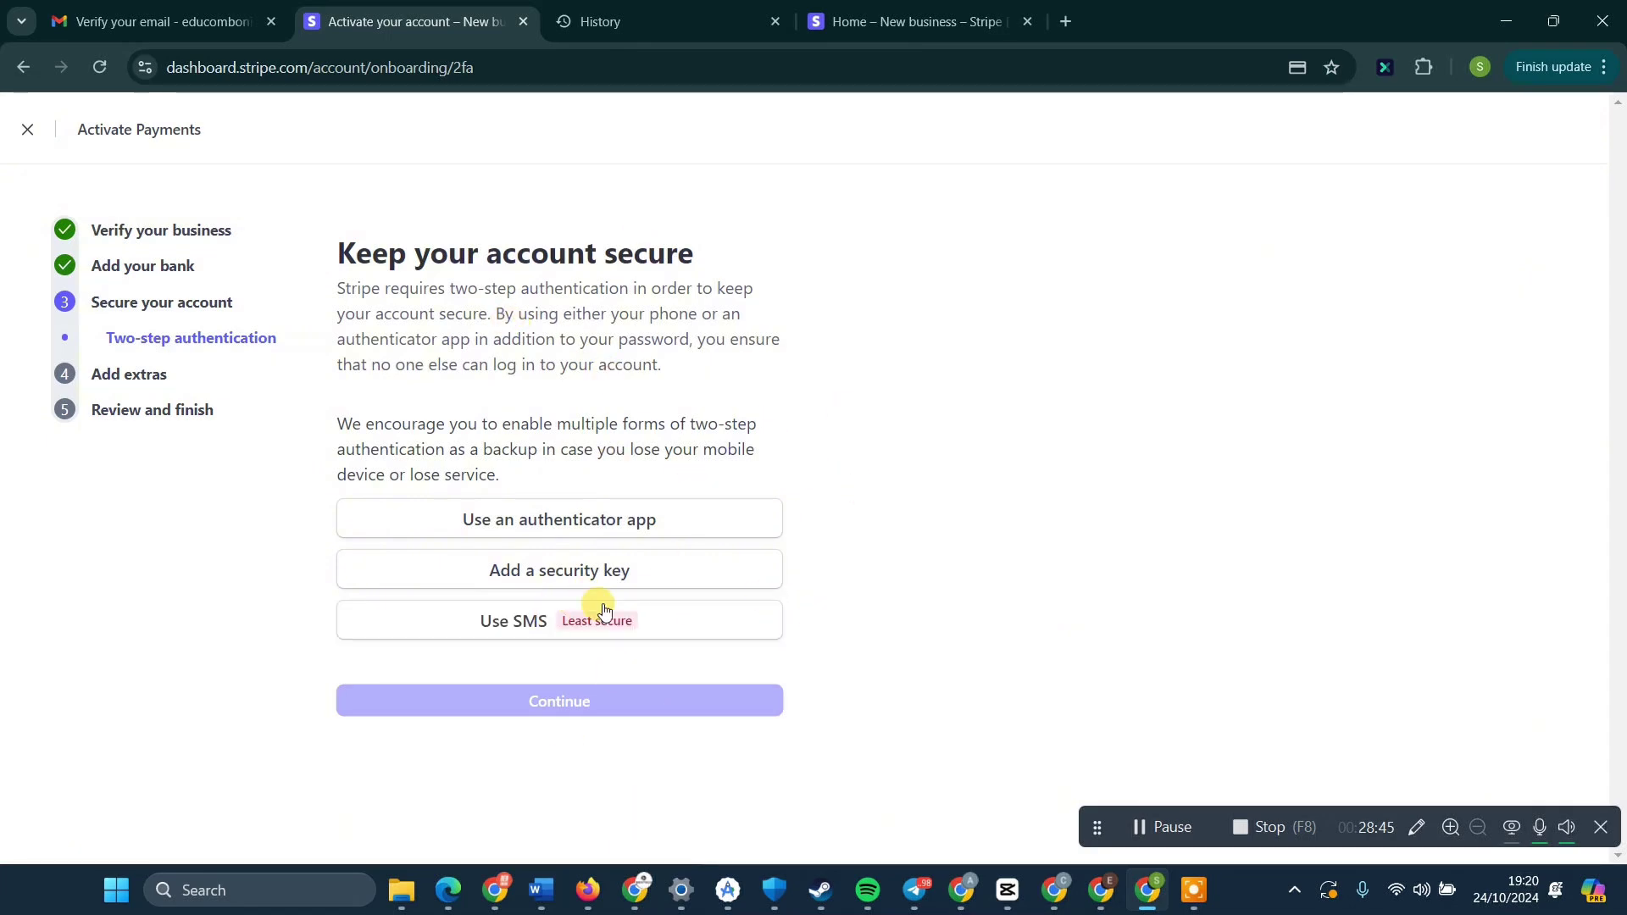
click(636, 613)
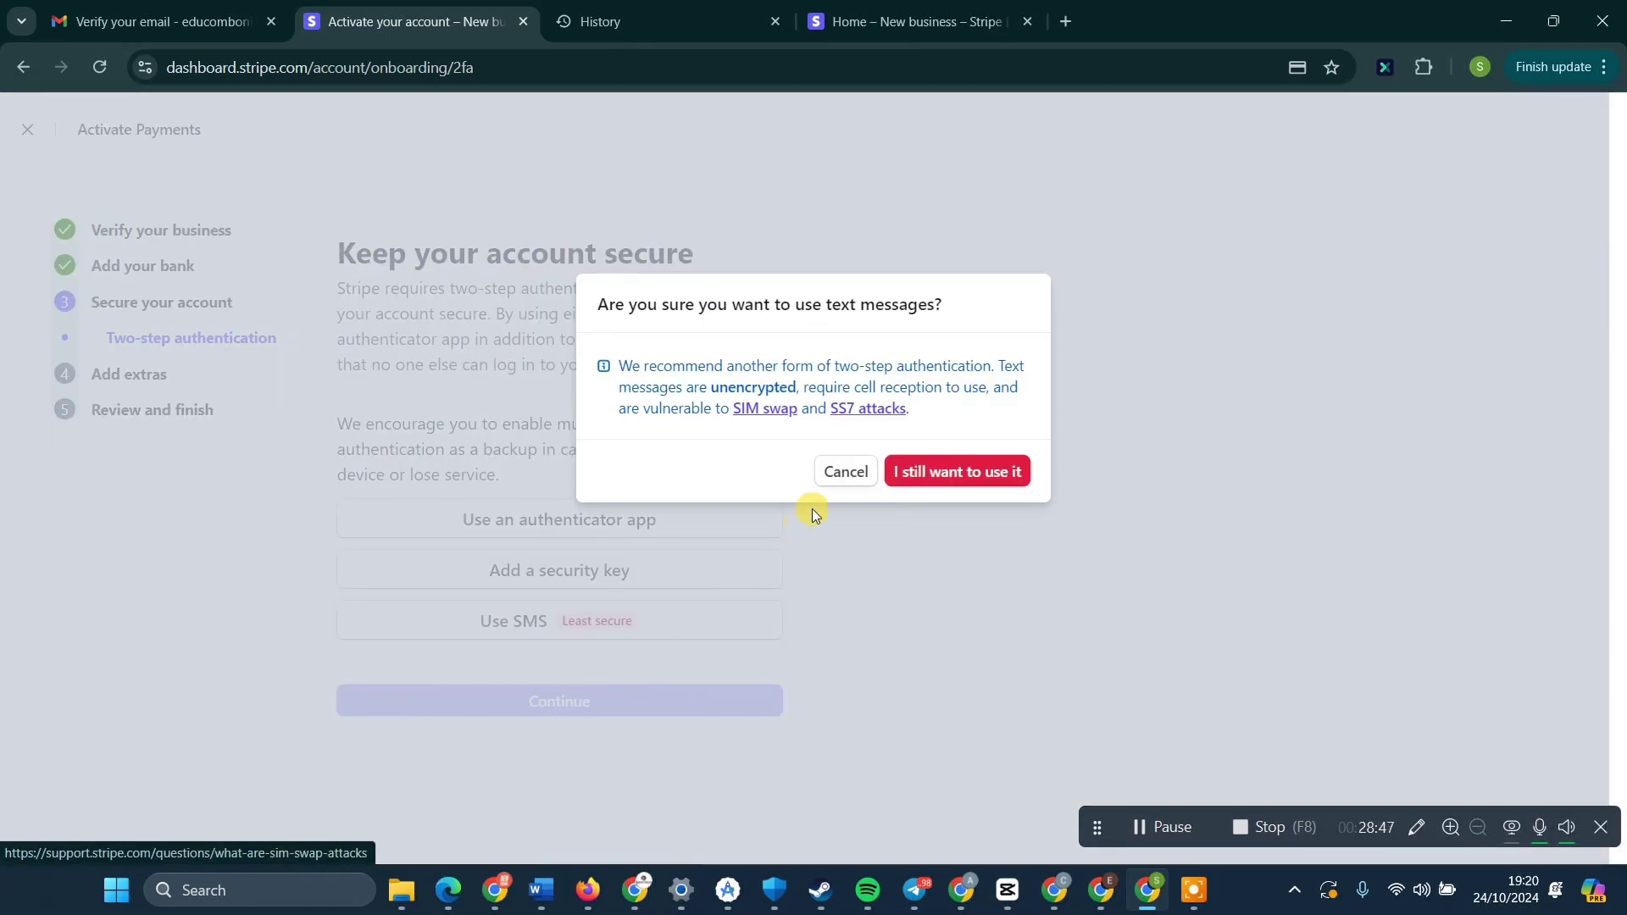
click(981, 471)
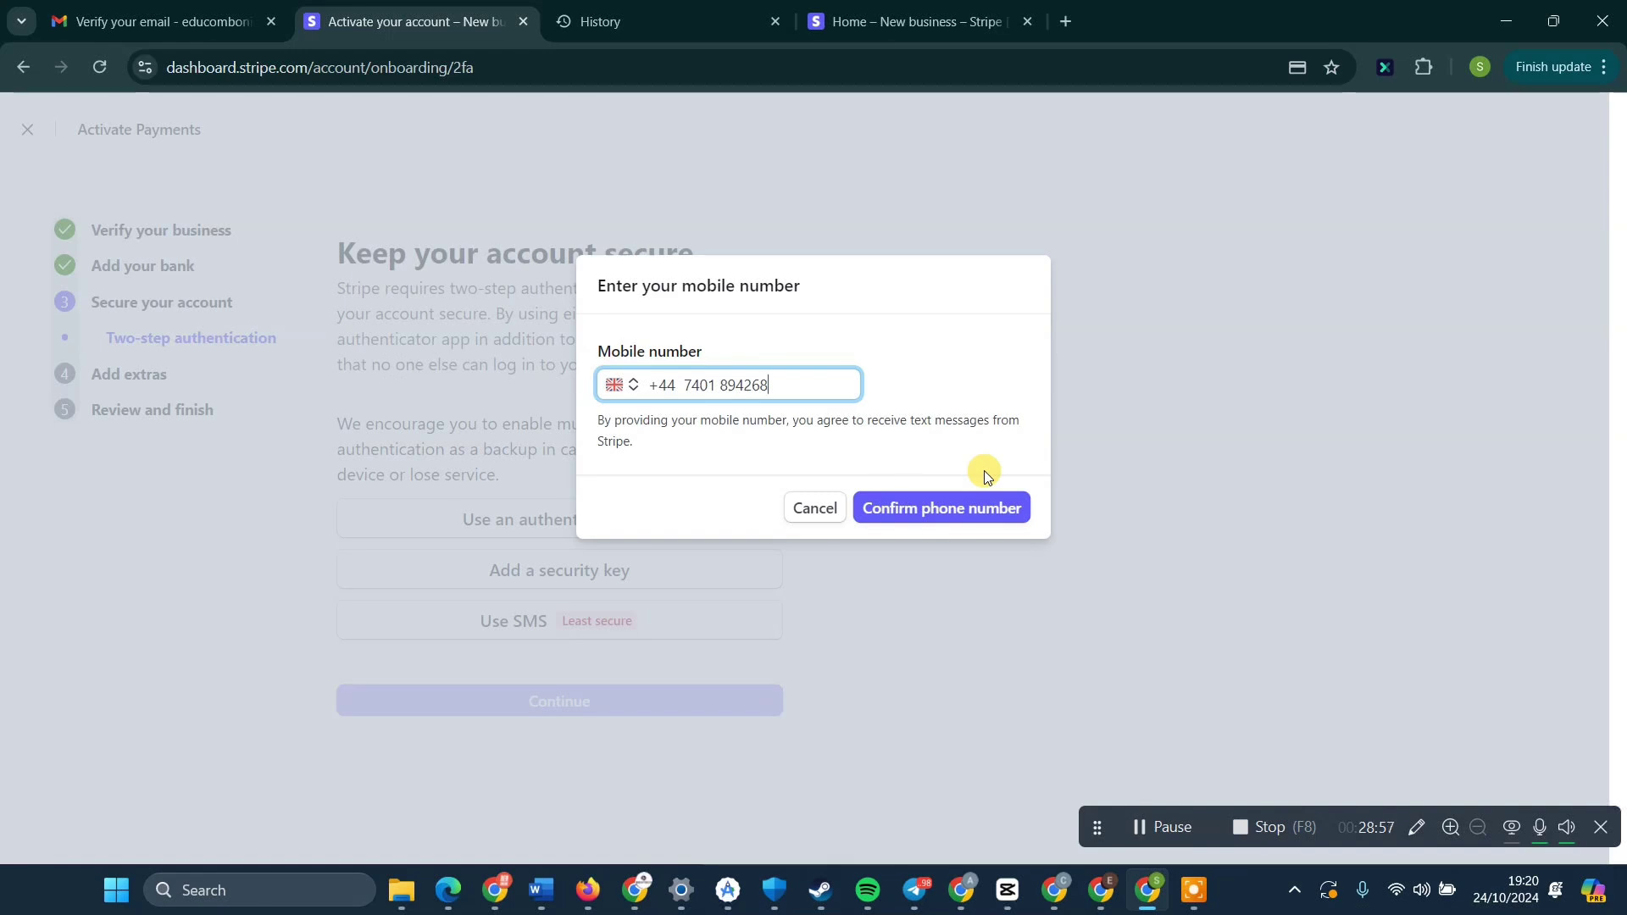
click(978, 507)
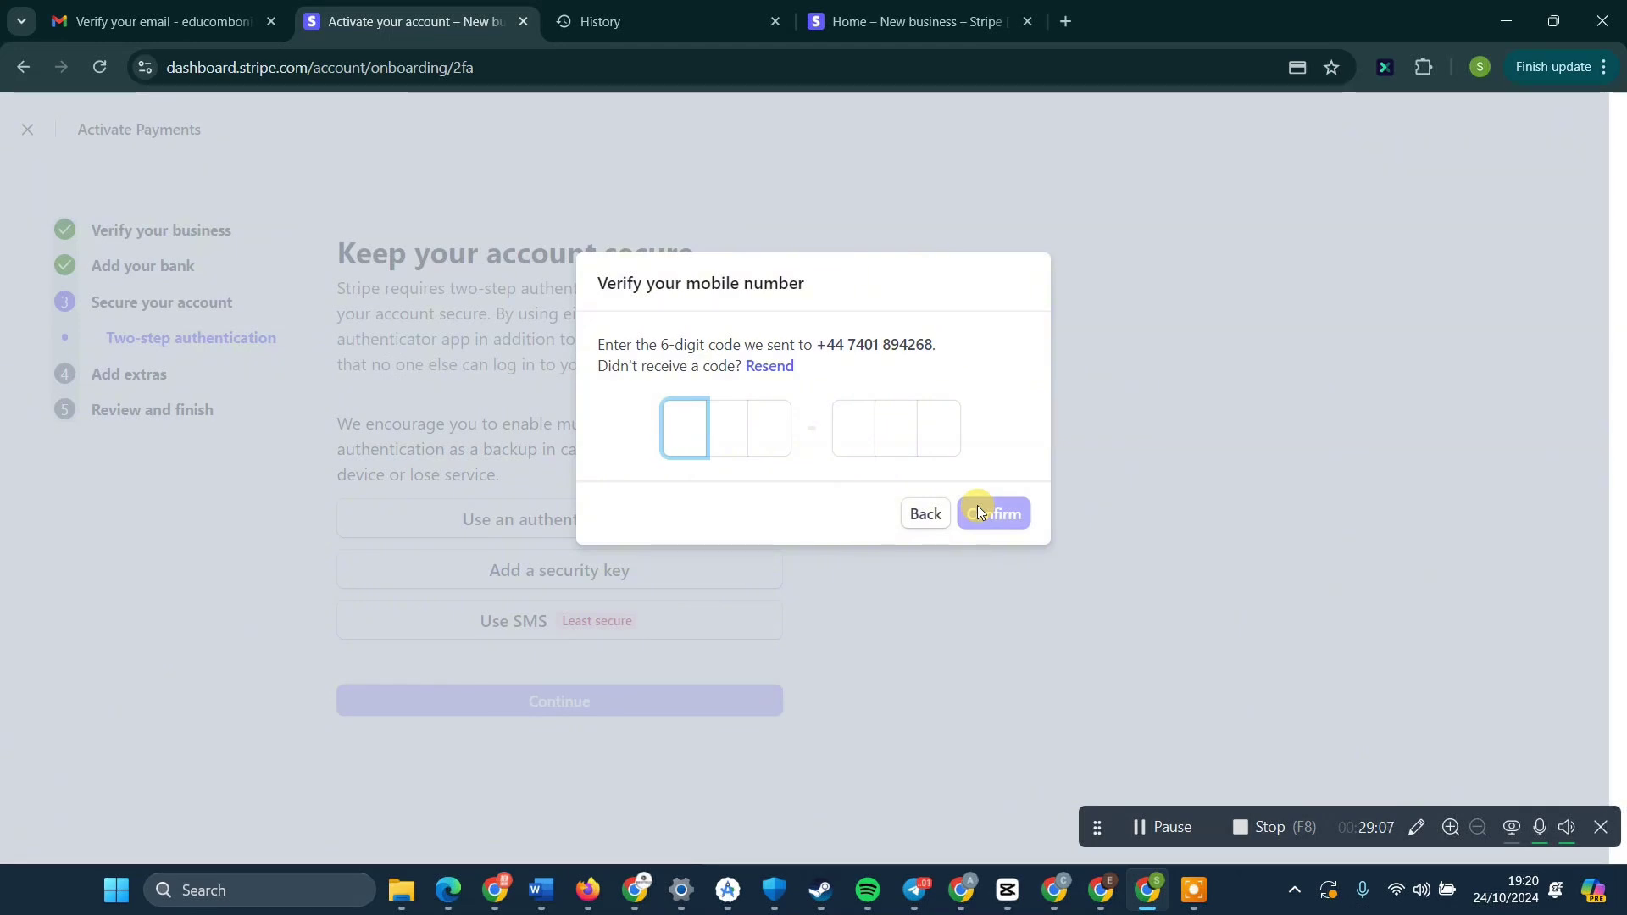
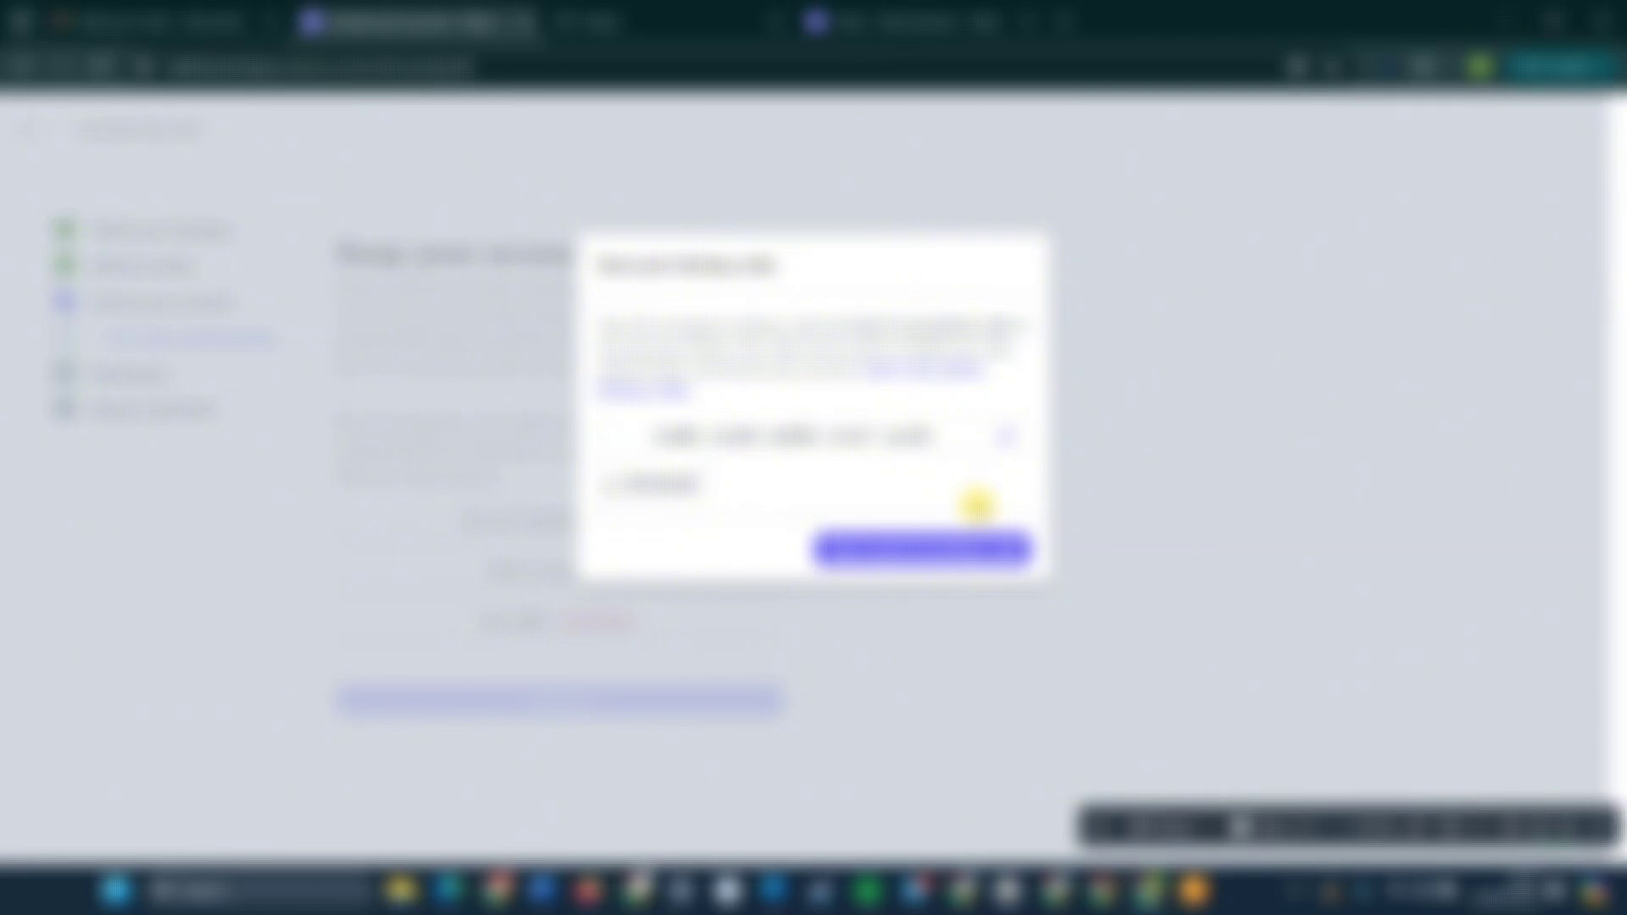
click(904, 552)
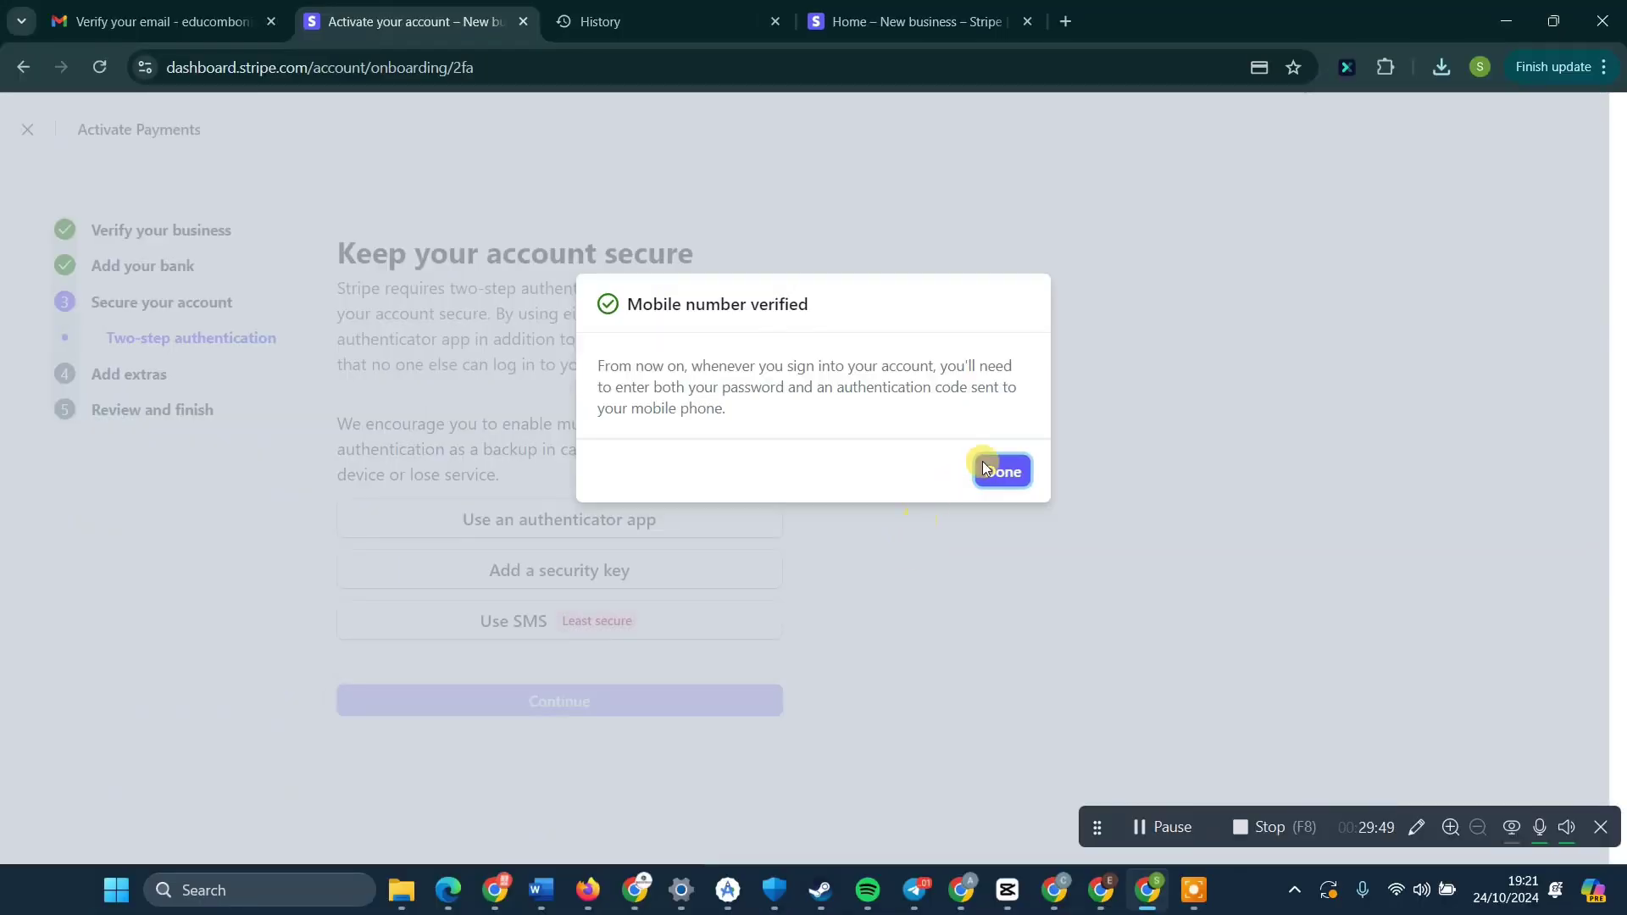
click(1007, 463)
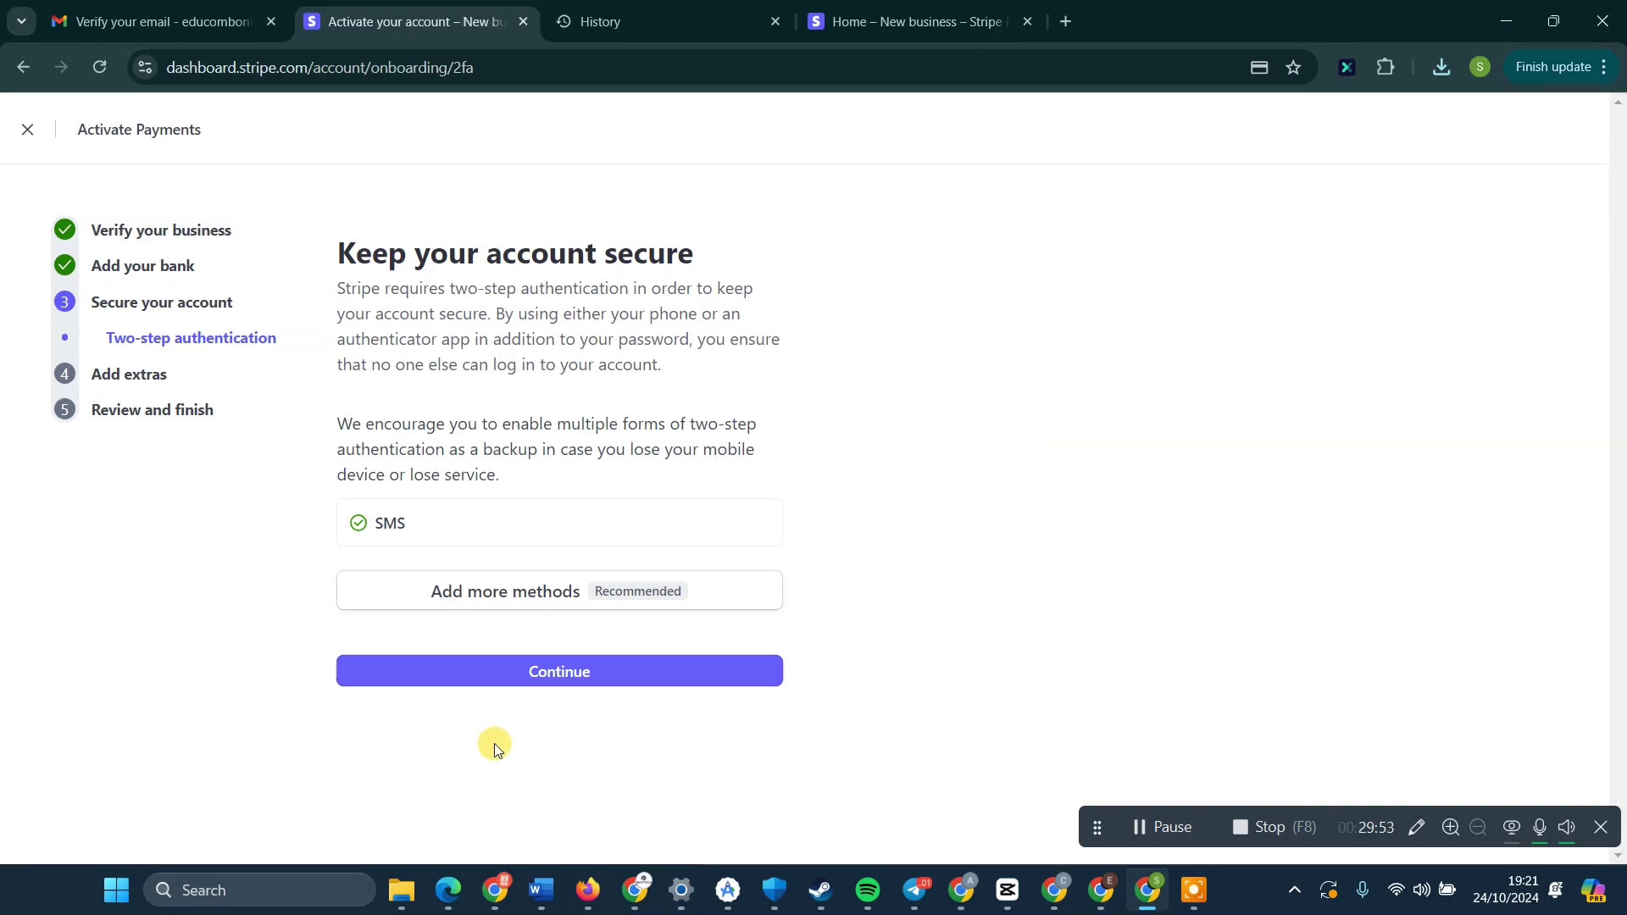
Set the product tax category to Software as a service (SaaS) - electronic download - personal use.
click(489, 666)
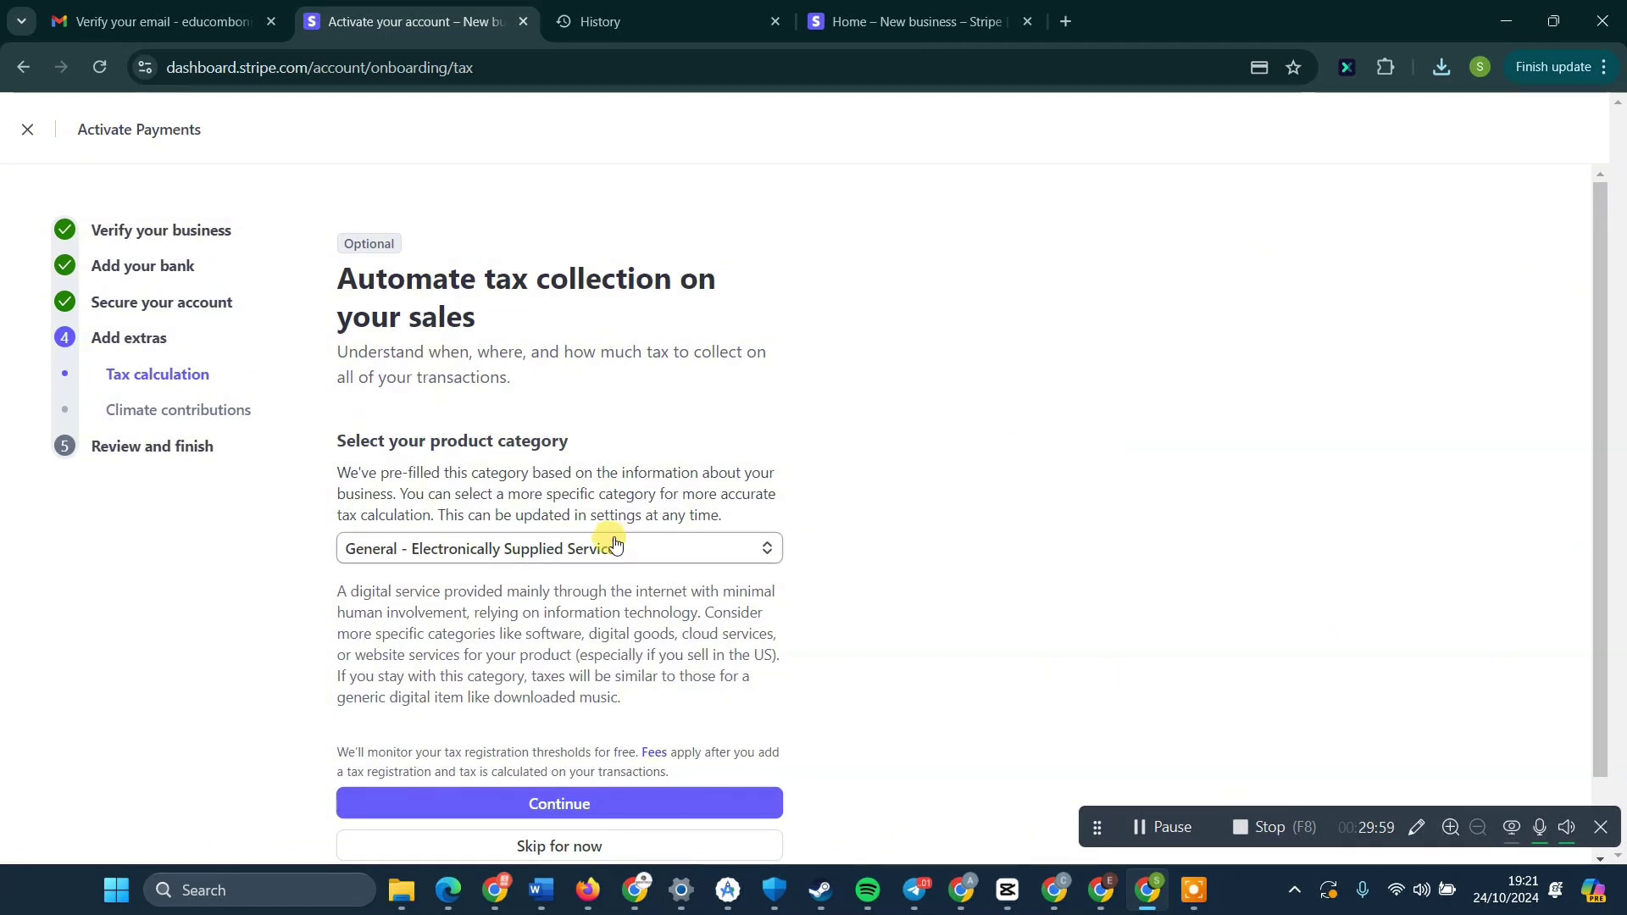
click(615, 545)
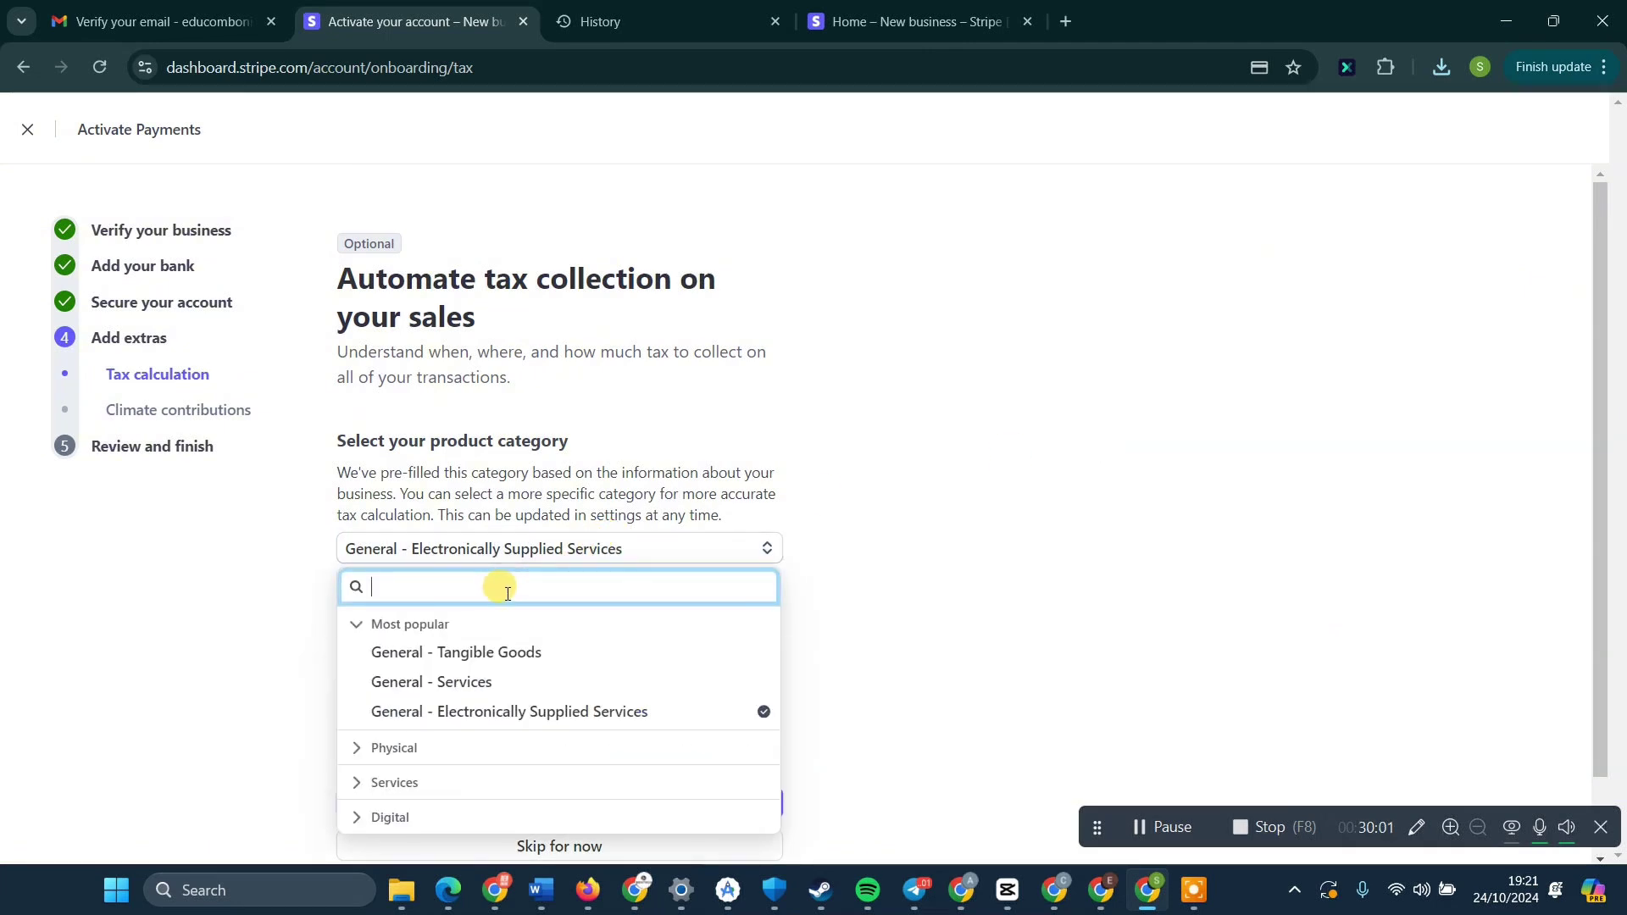
click(355, 782)
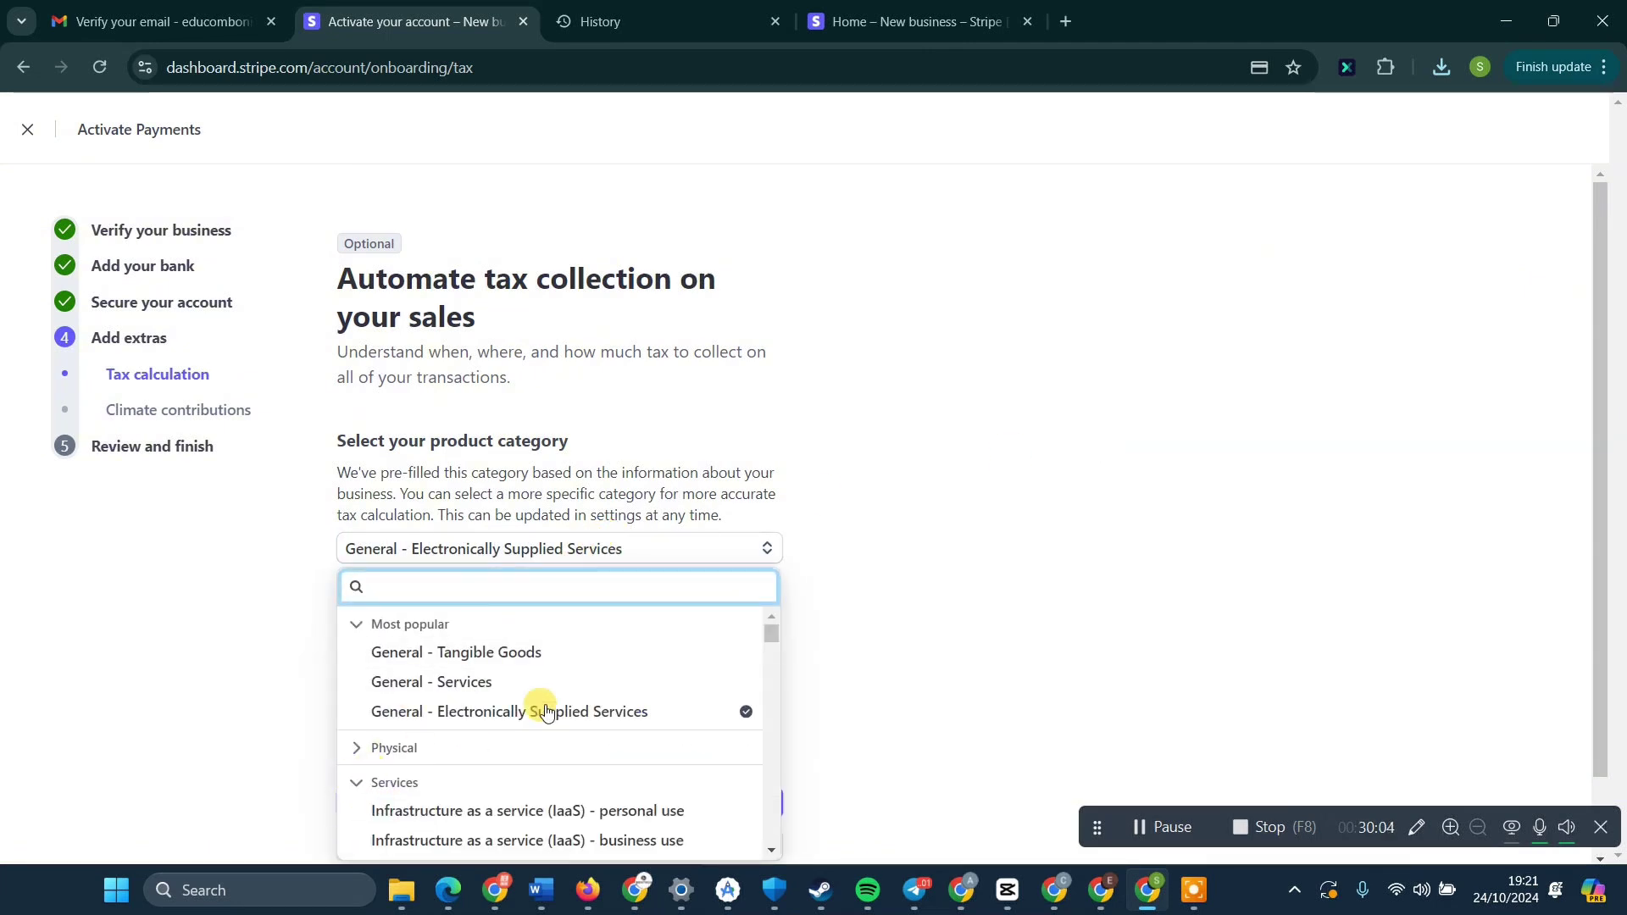
click(655, 581)
text(soft)
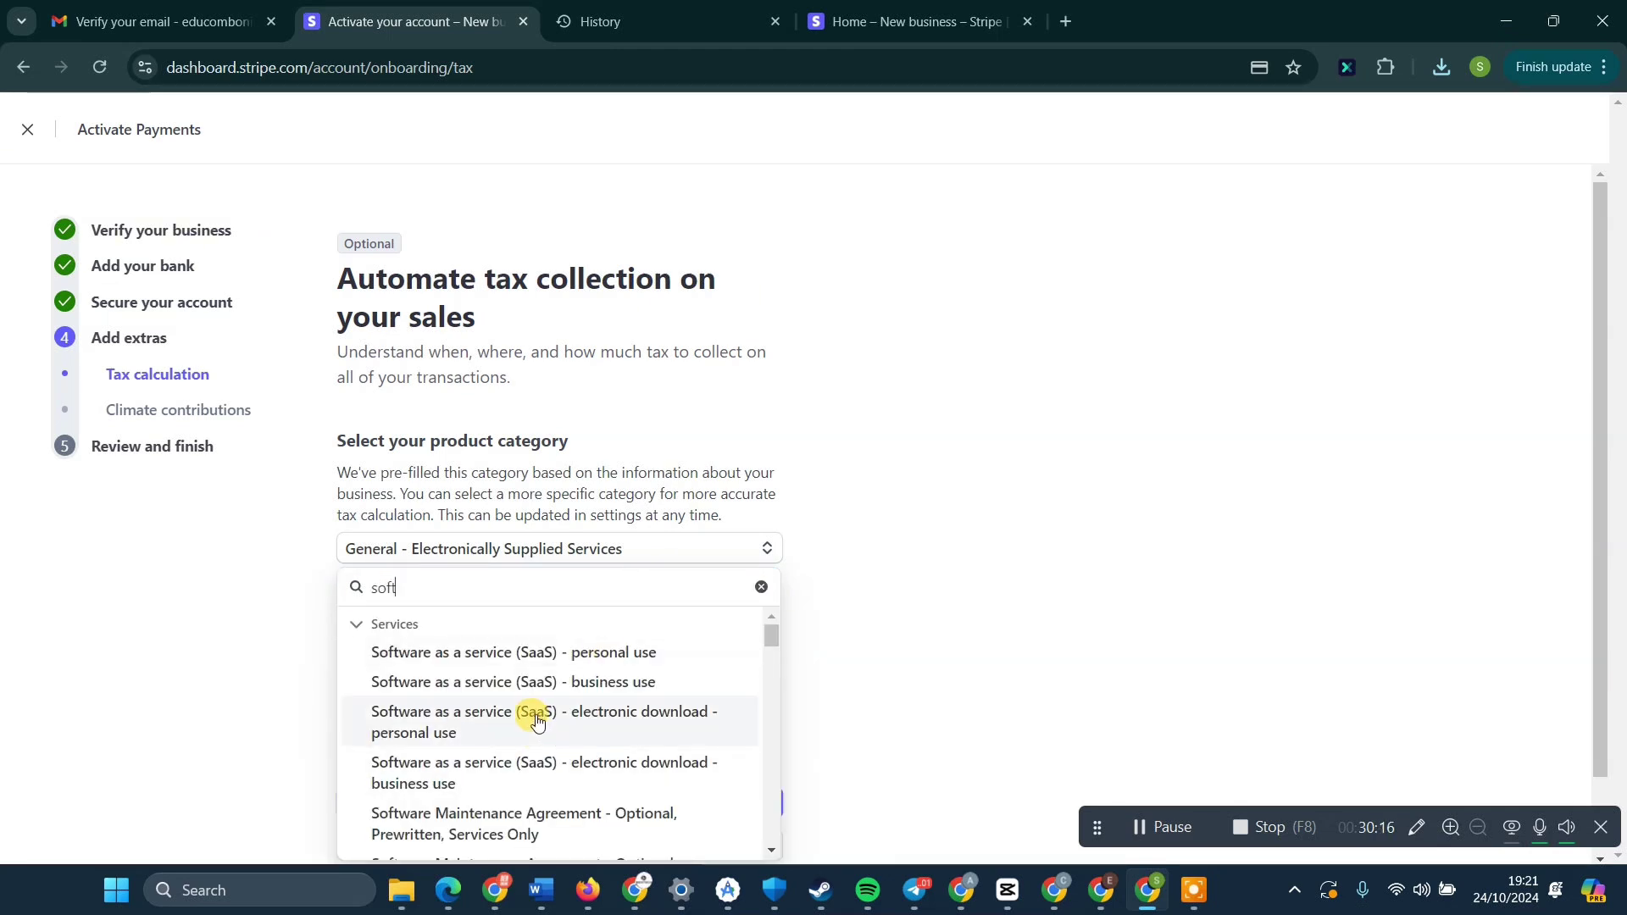
click(561, 722)
scroll(628, 743, down, 1)
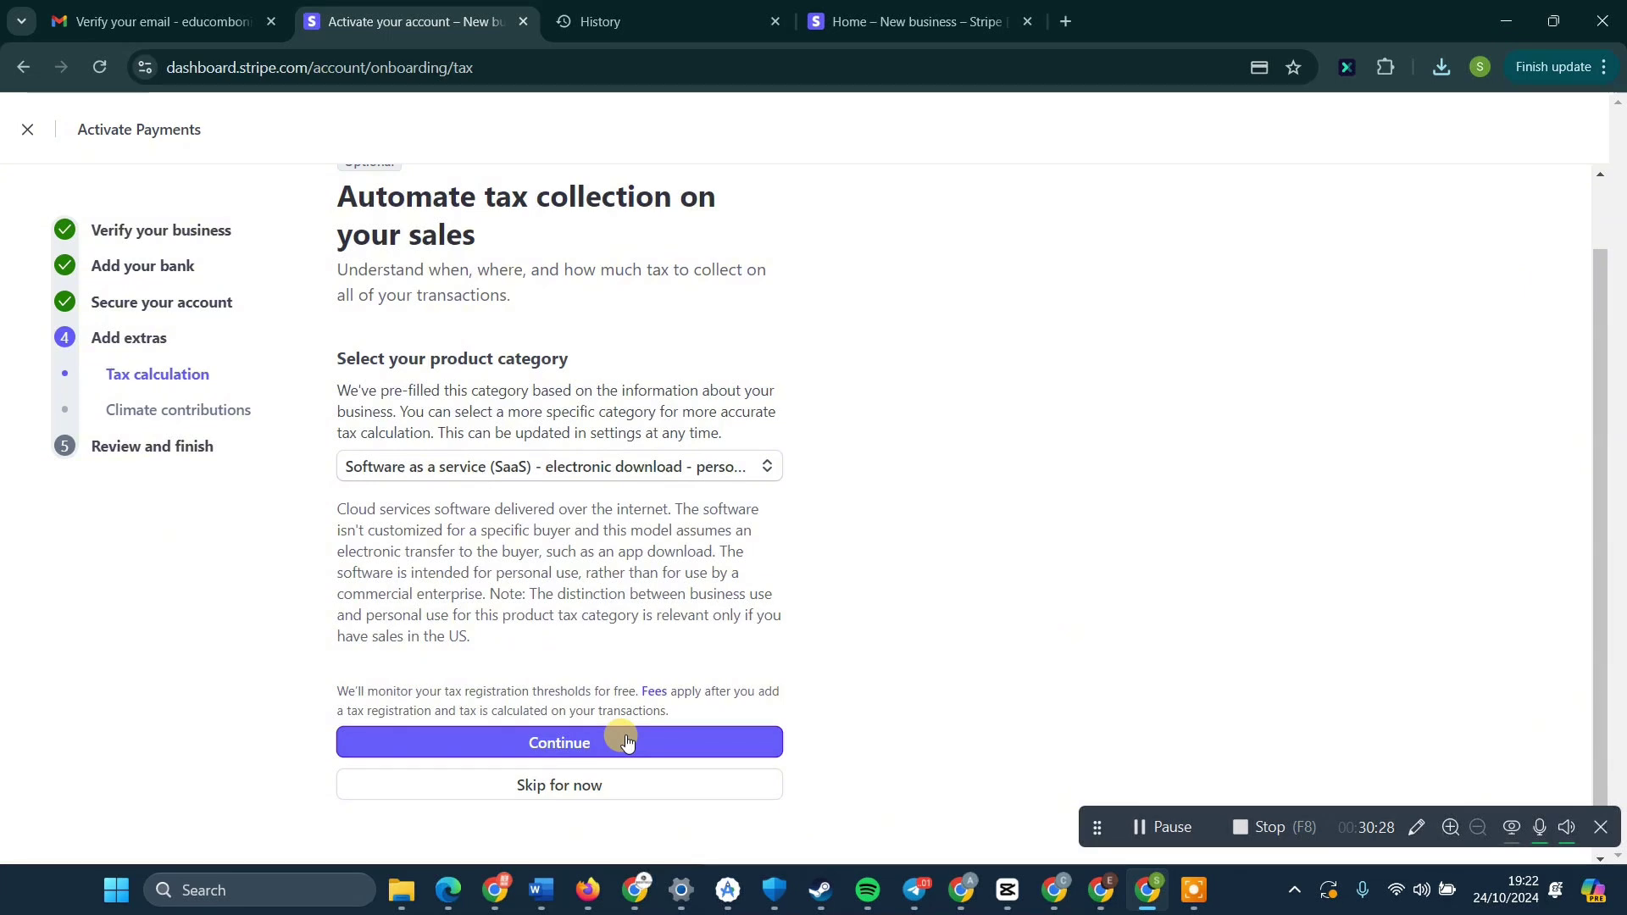
click(581, 785)
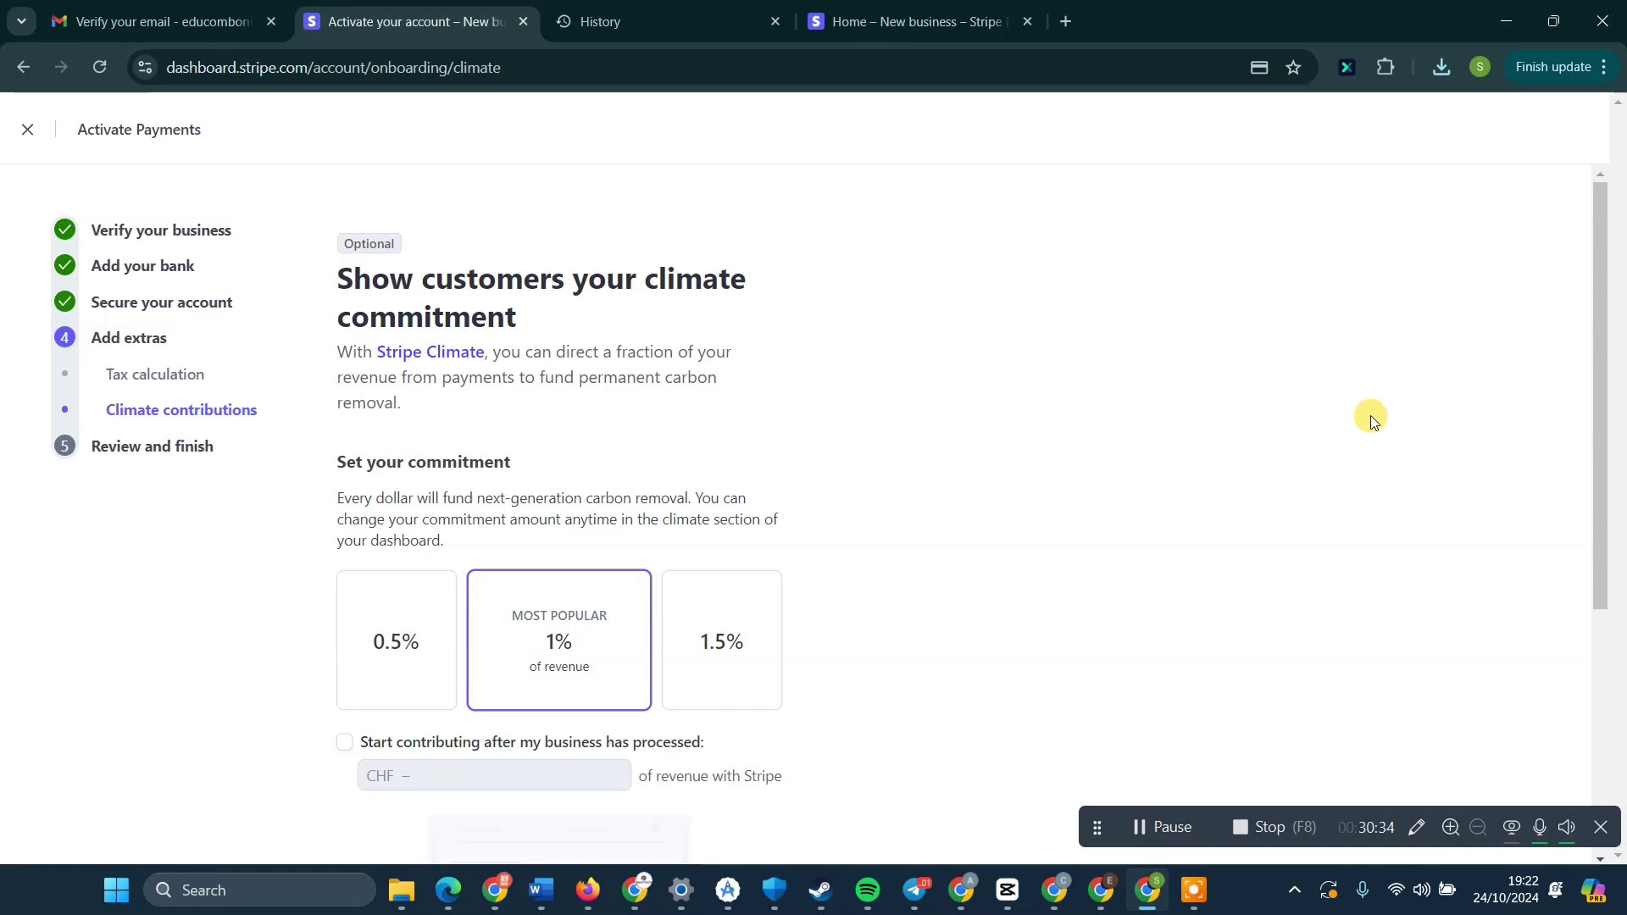
Decline climate contributions with No thanks instead of the 0.5% of revenue option.
scroll(1604, 364, down, 3)
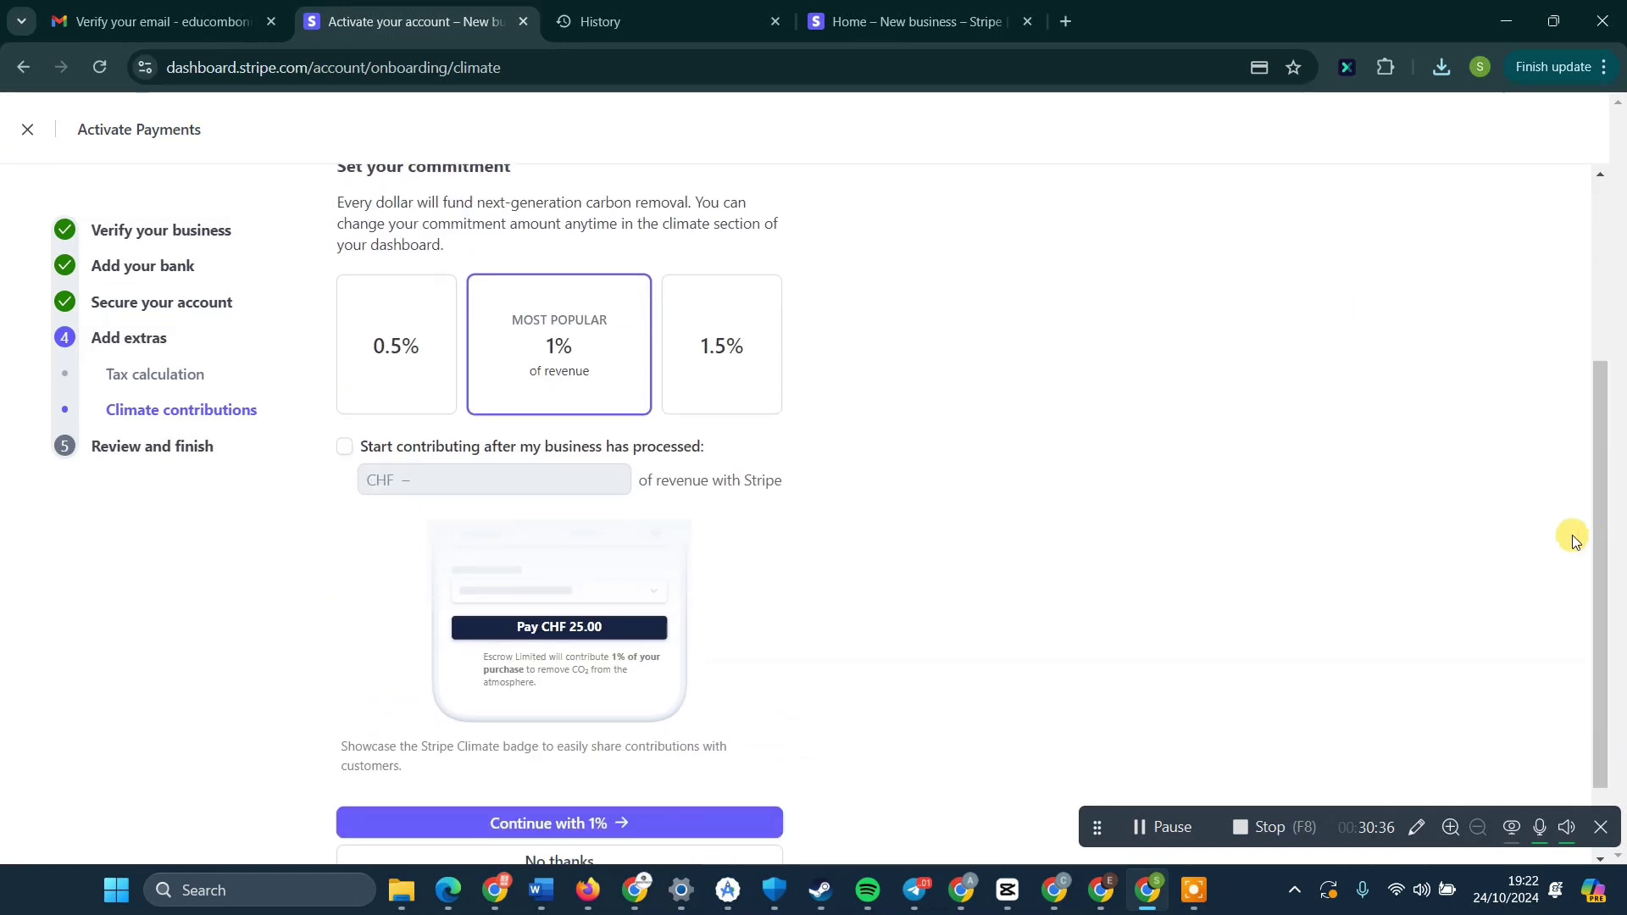
click(413, 356)
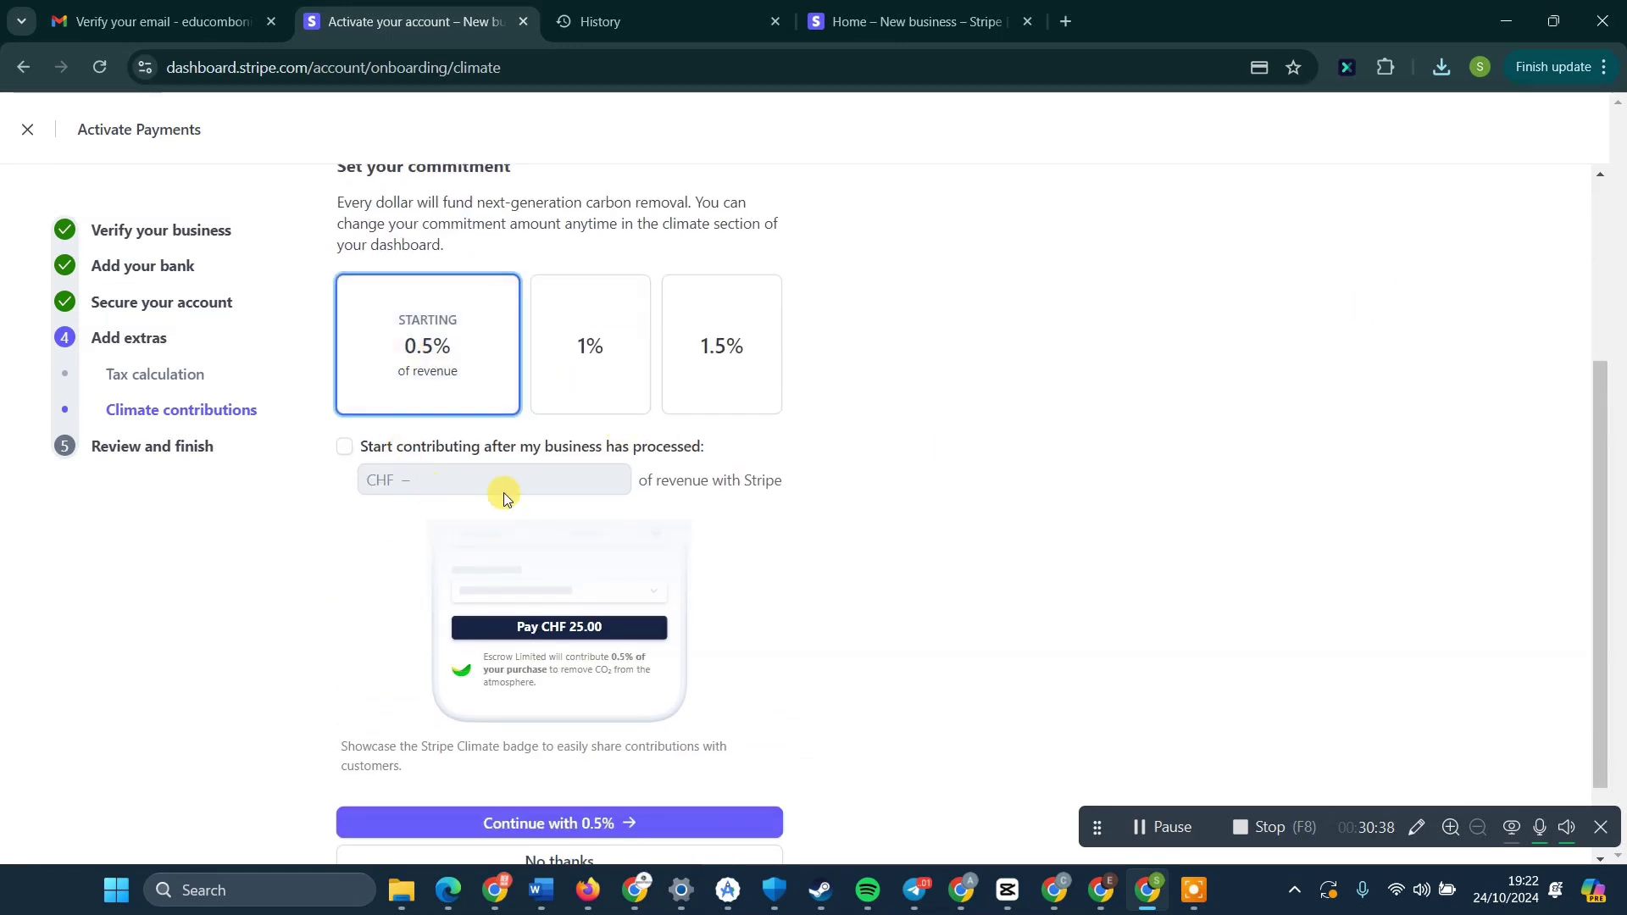
scroll(1602, 564, down, 1)
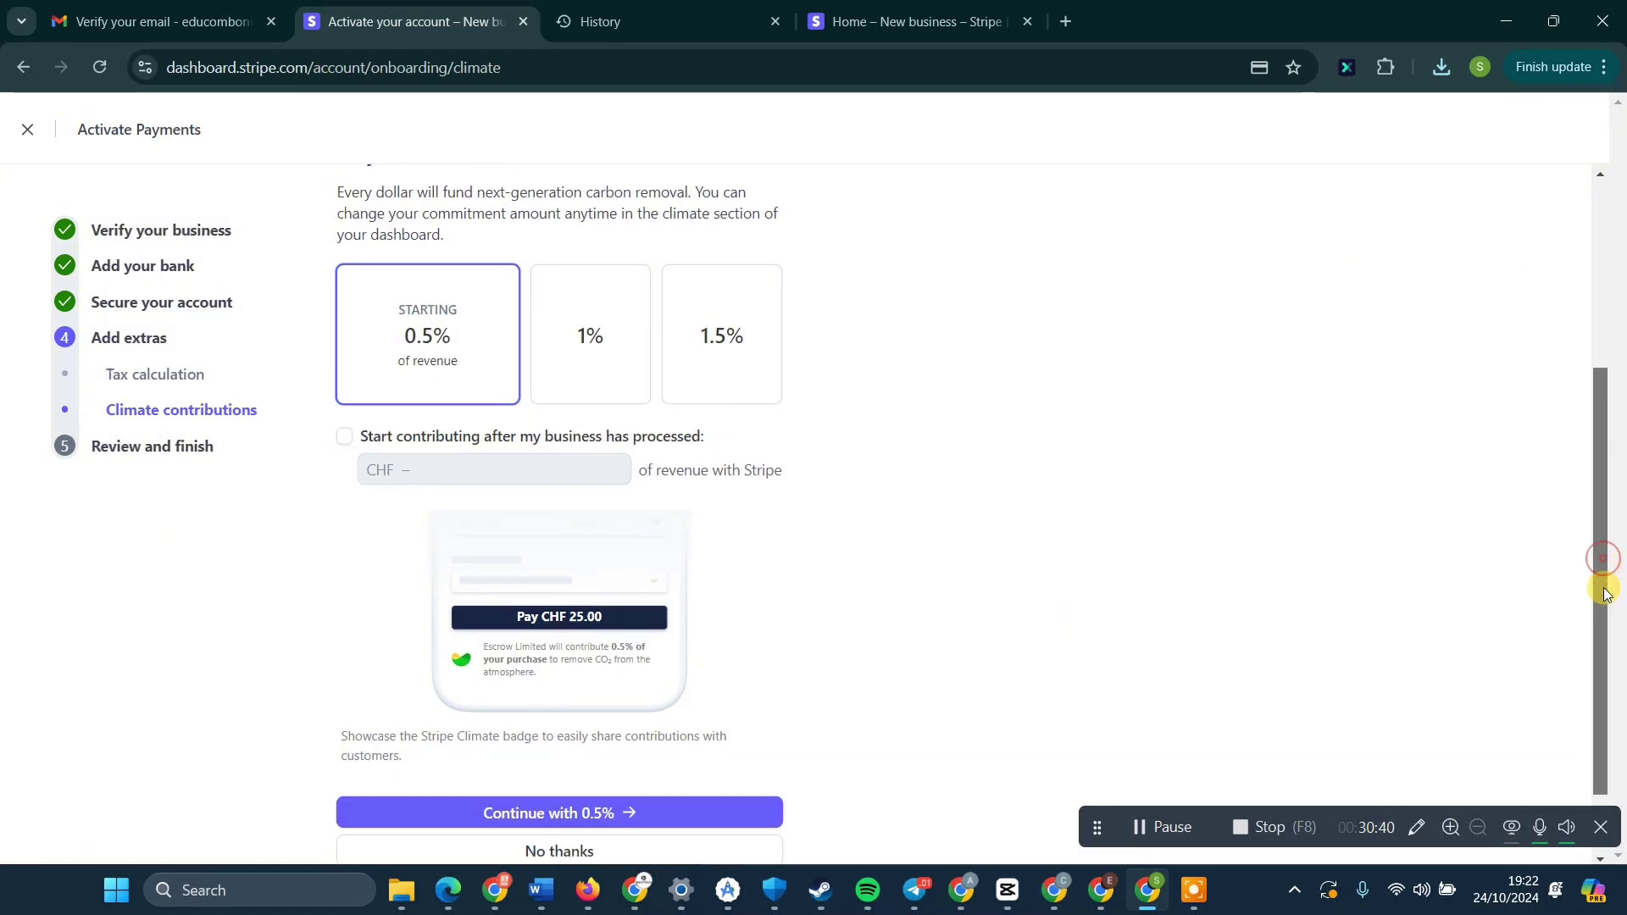
click(558, 770)
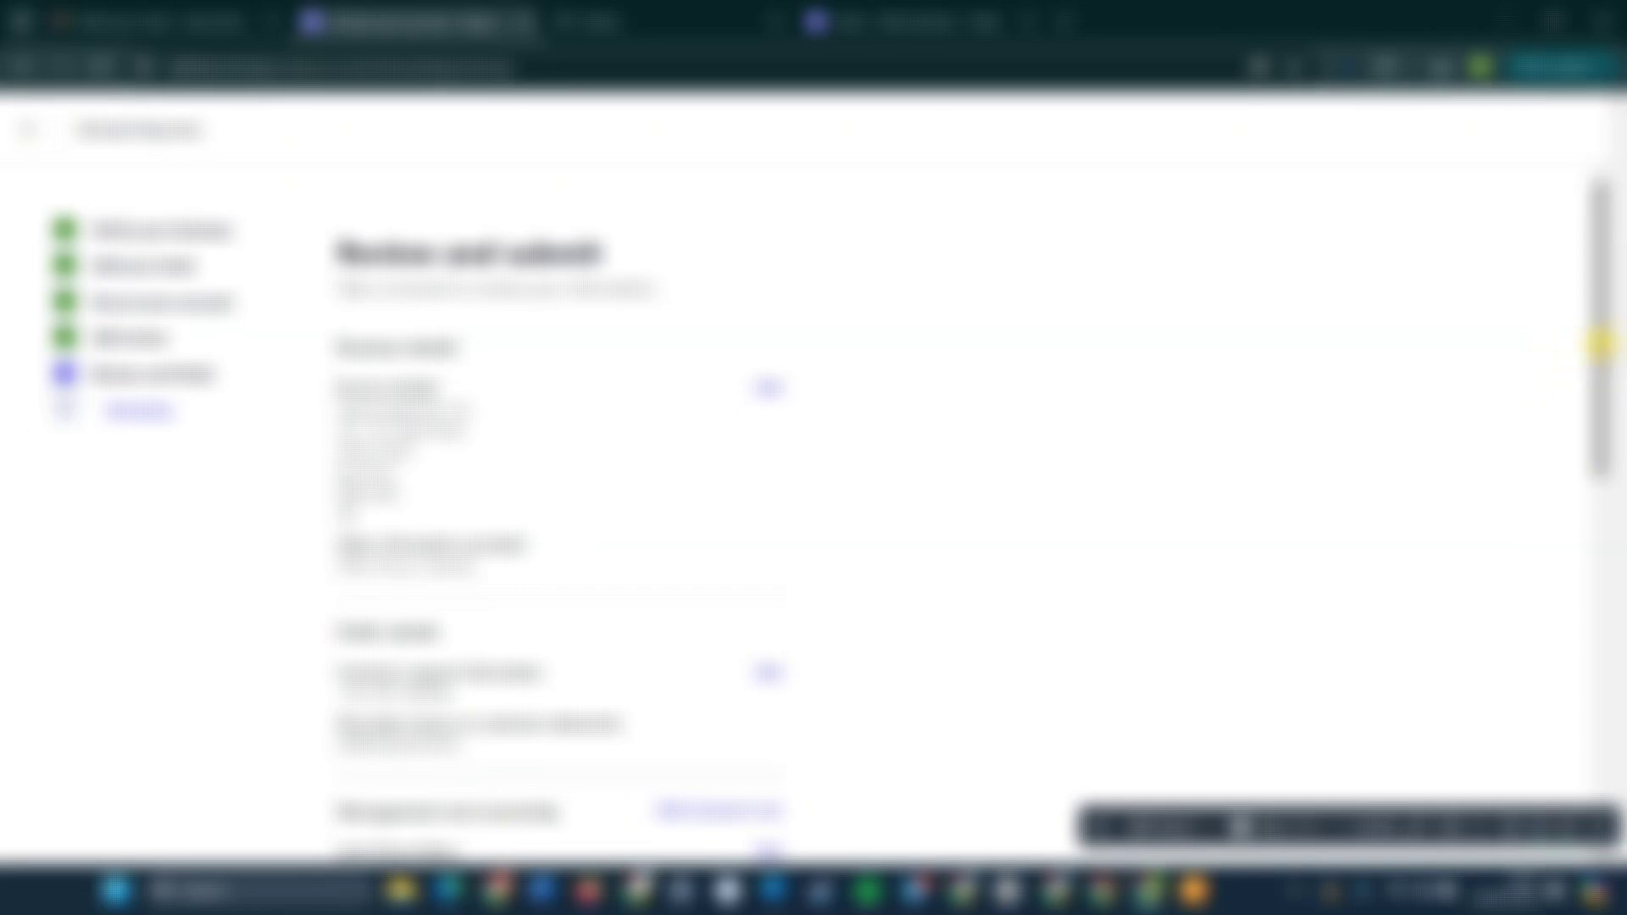
Submit the reviewed Escrow Limited account application to reach the Transactions dashboard.
drag(1600, 344, 1583, 722)
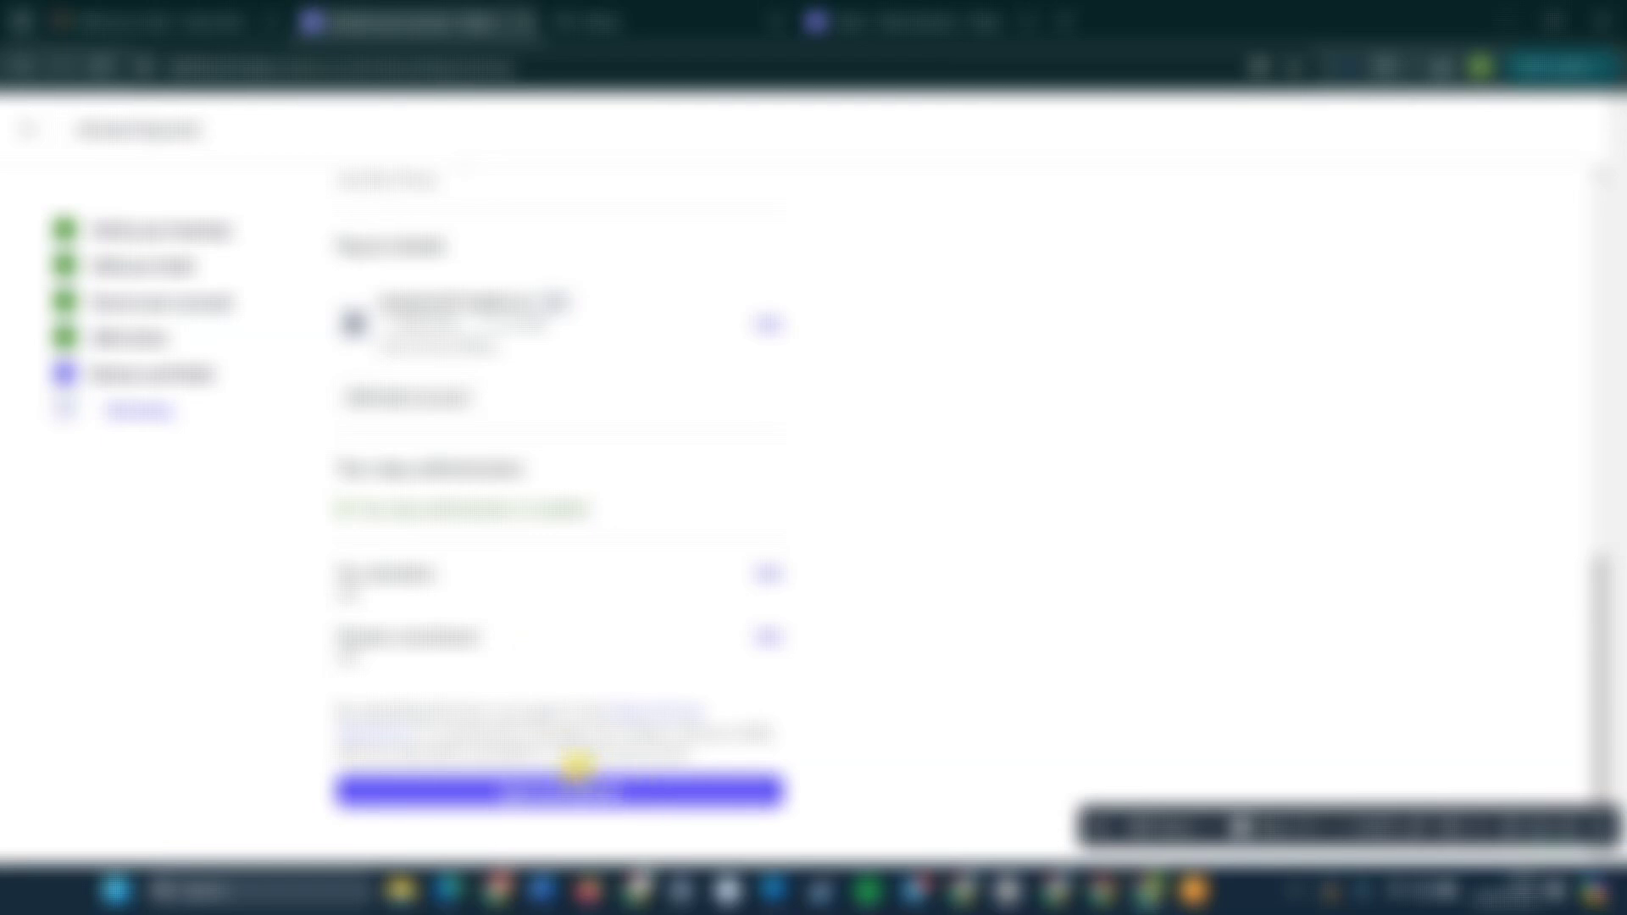
click(541, 788)
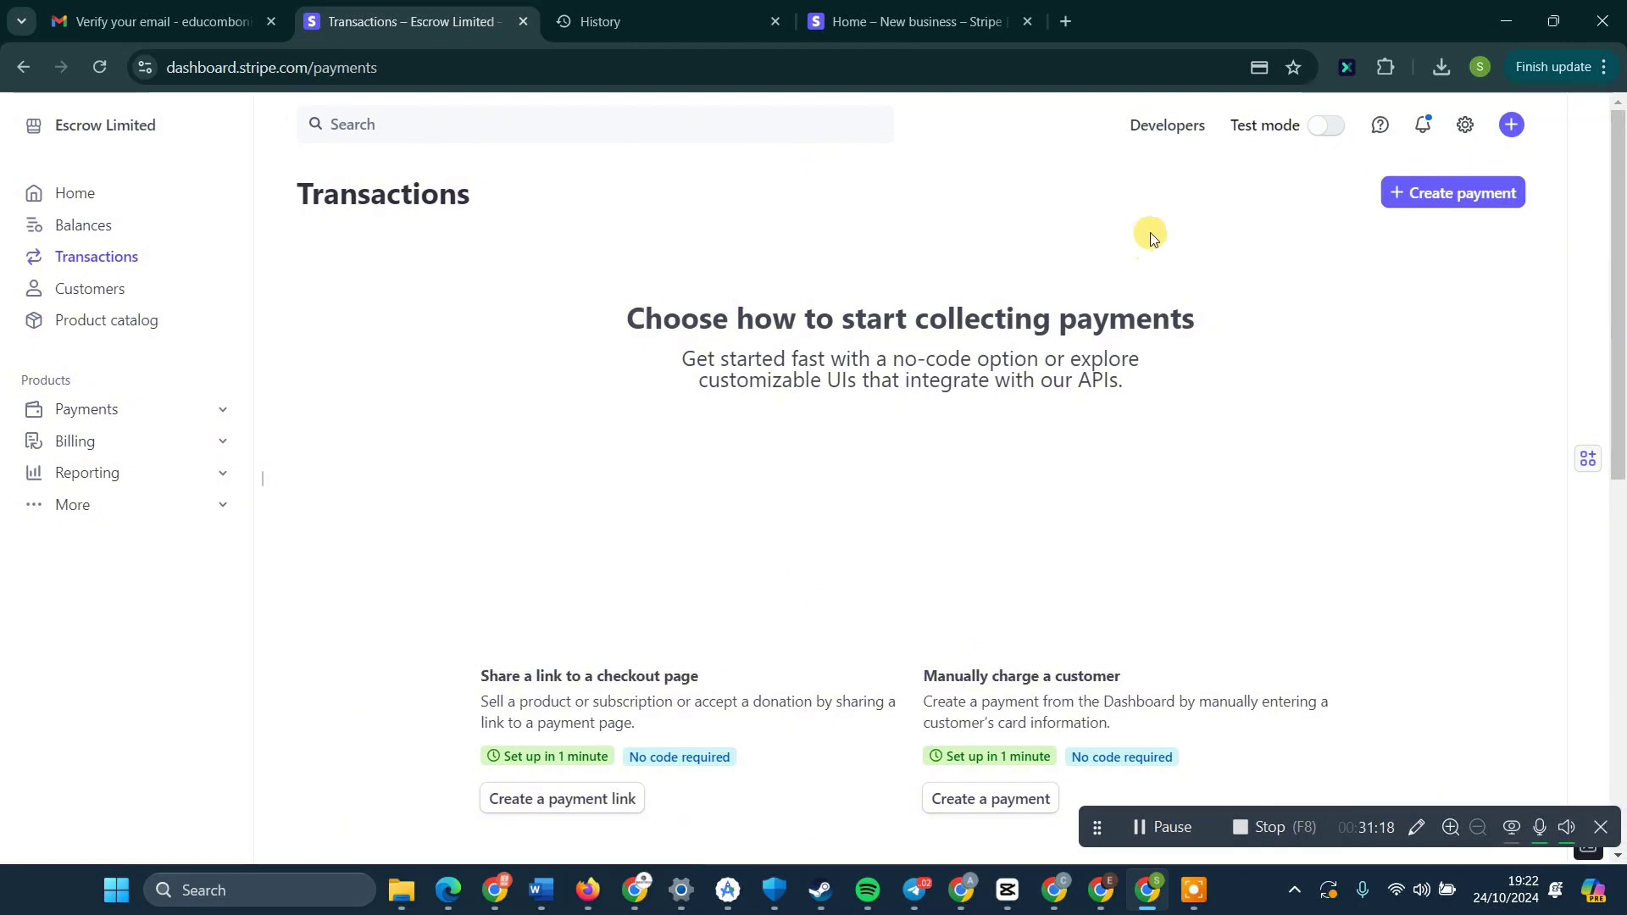
Check the unread dashboard notifications, then return to the Gmail verification email.
click(1423, 124)
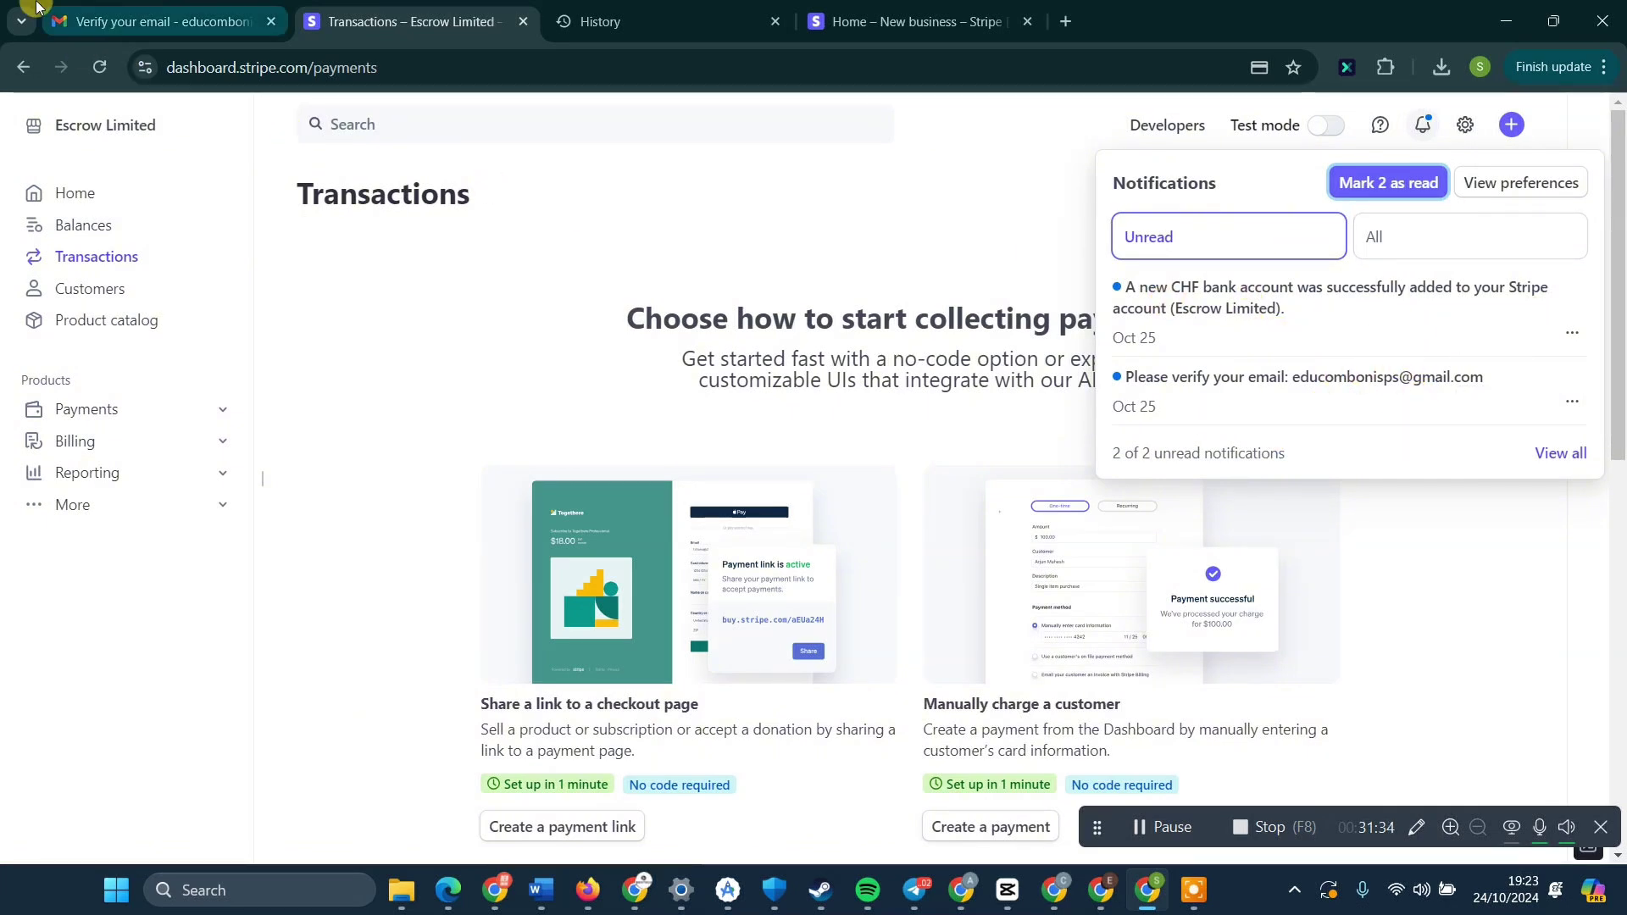
click(136, 22)
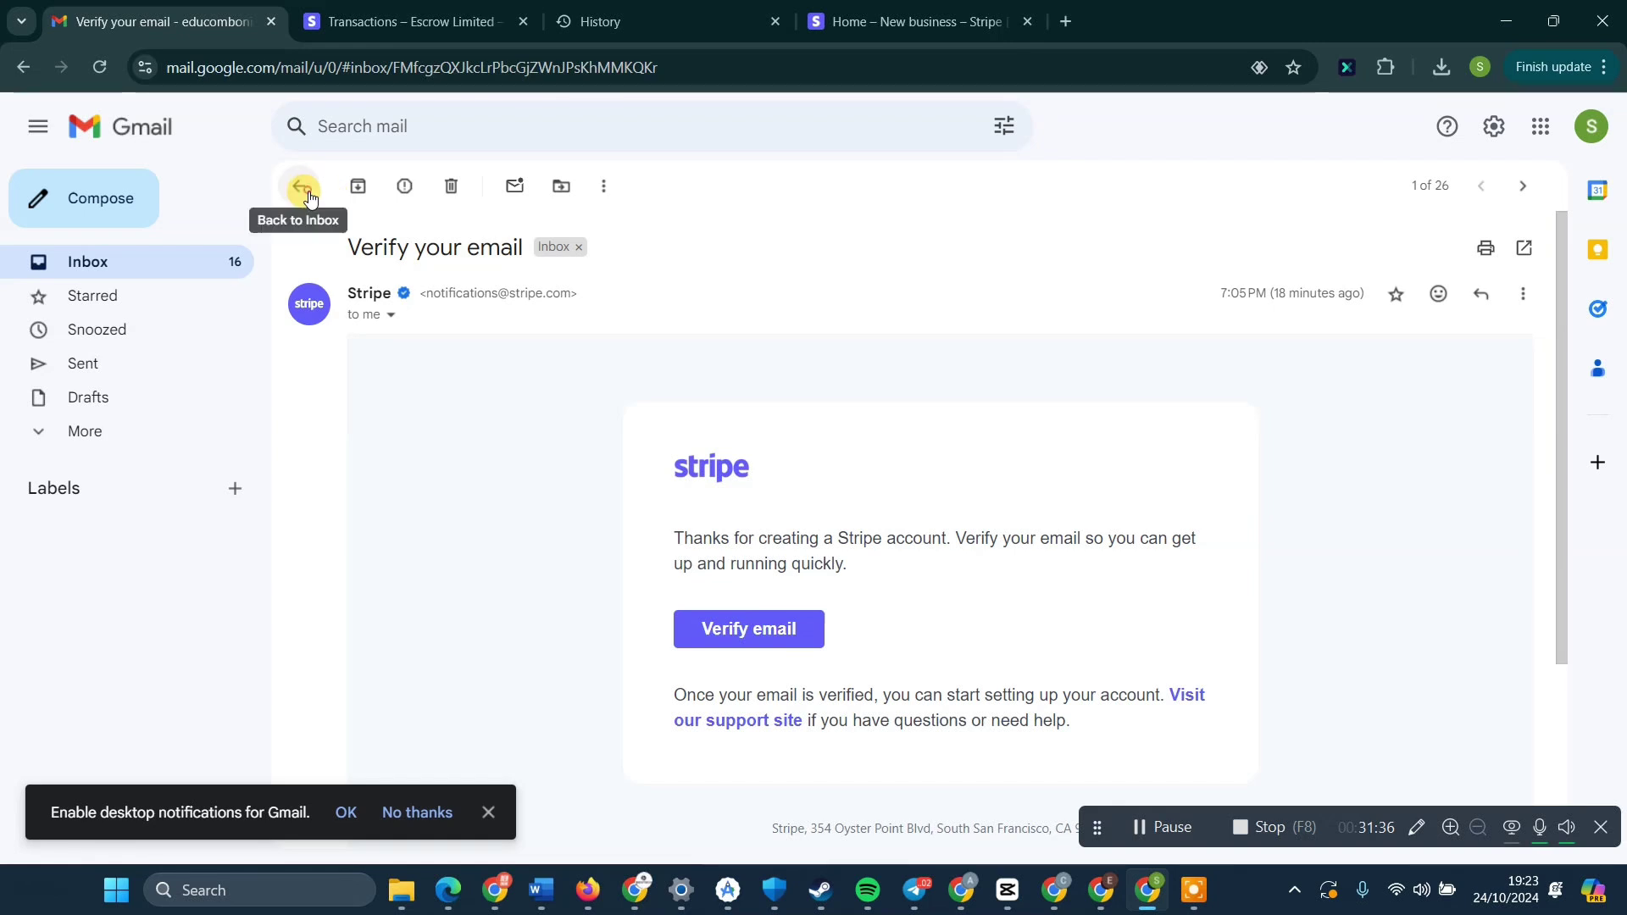
Read the 'You can now accept payments with Stripe' email, then return to Stripe Transactions.
click(301, 188)
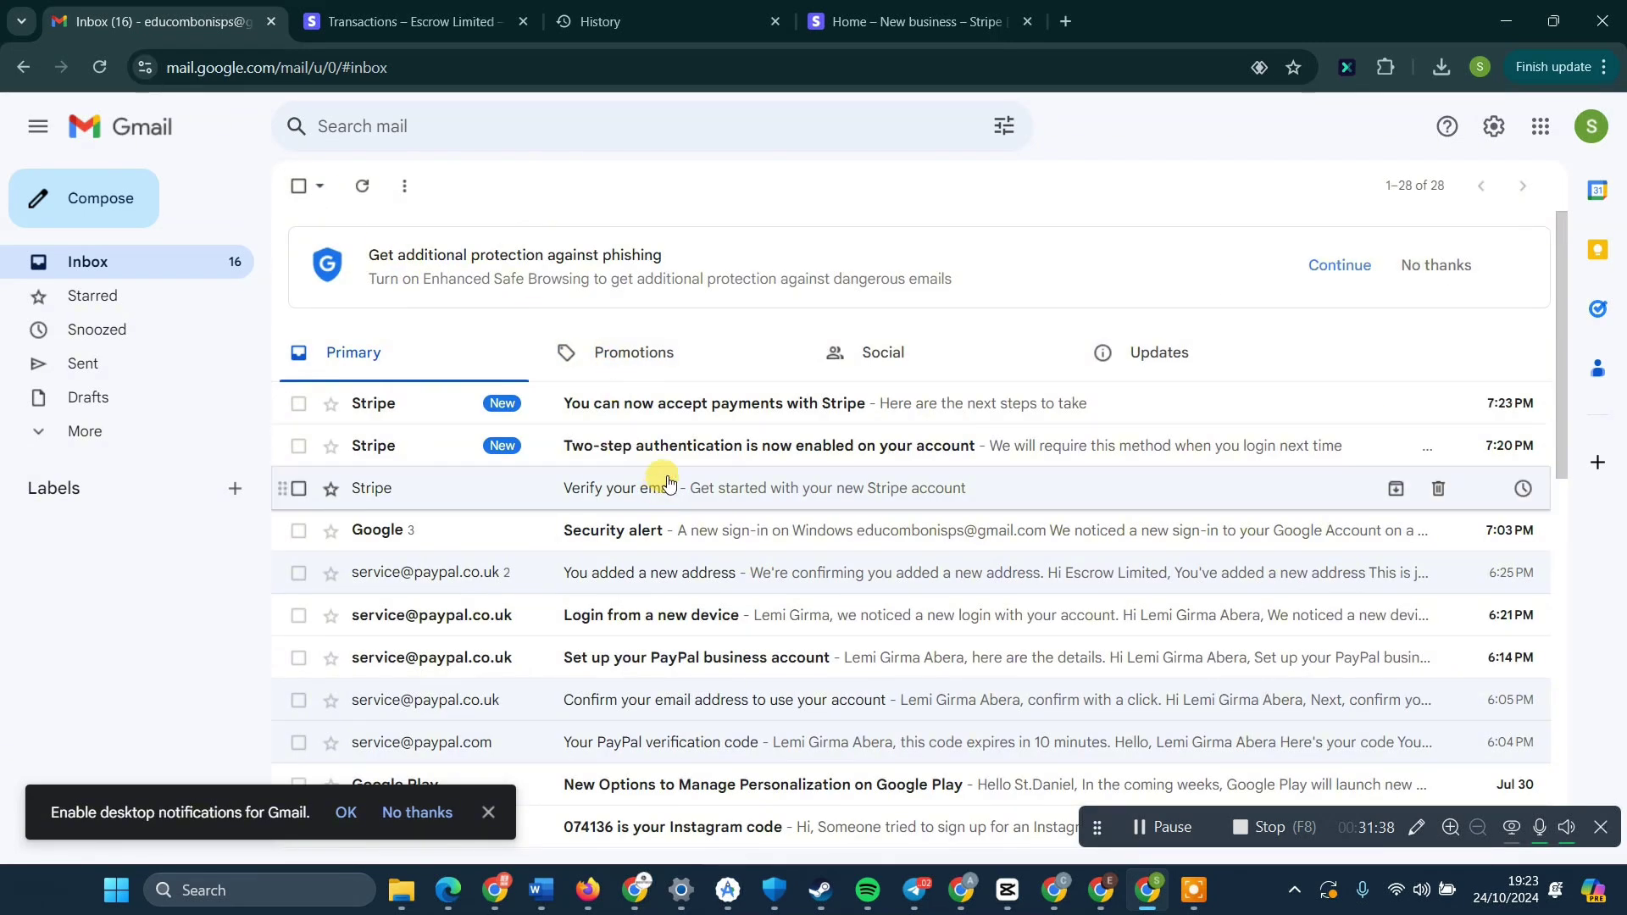
click(668, 405)
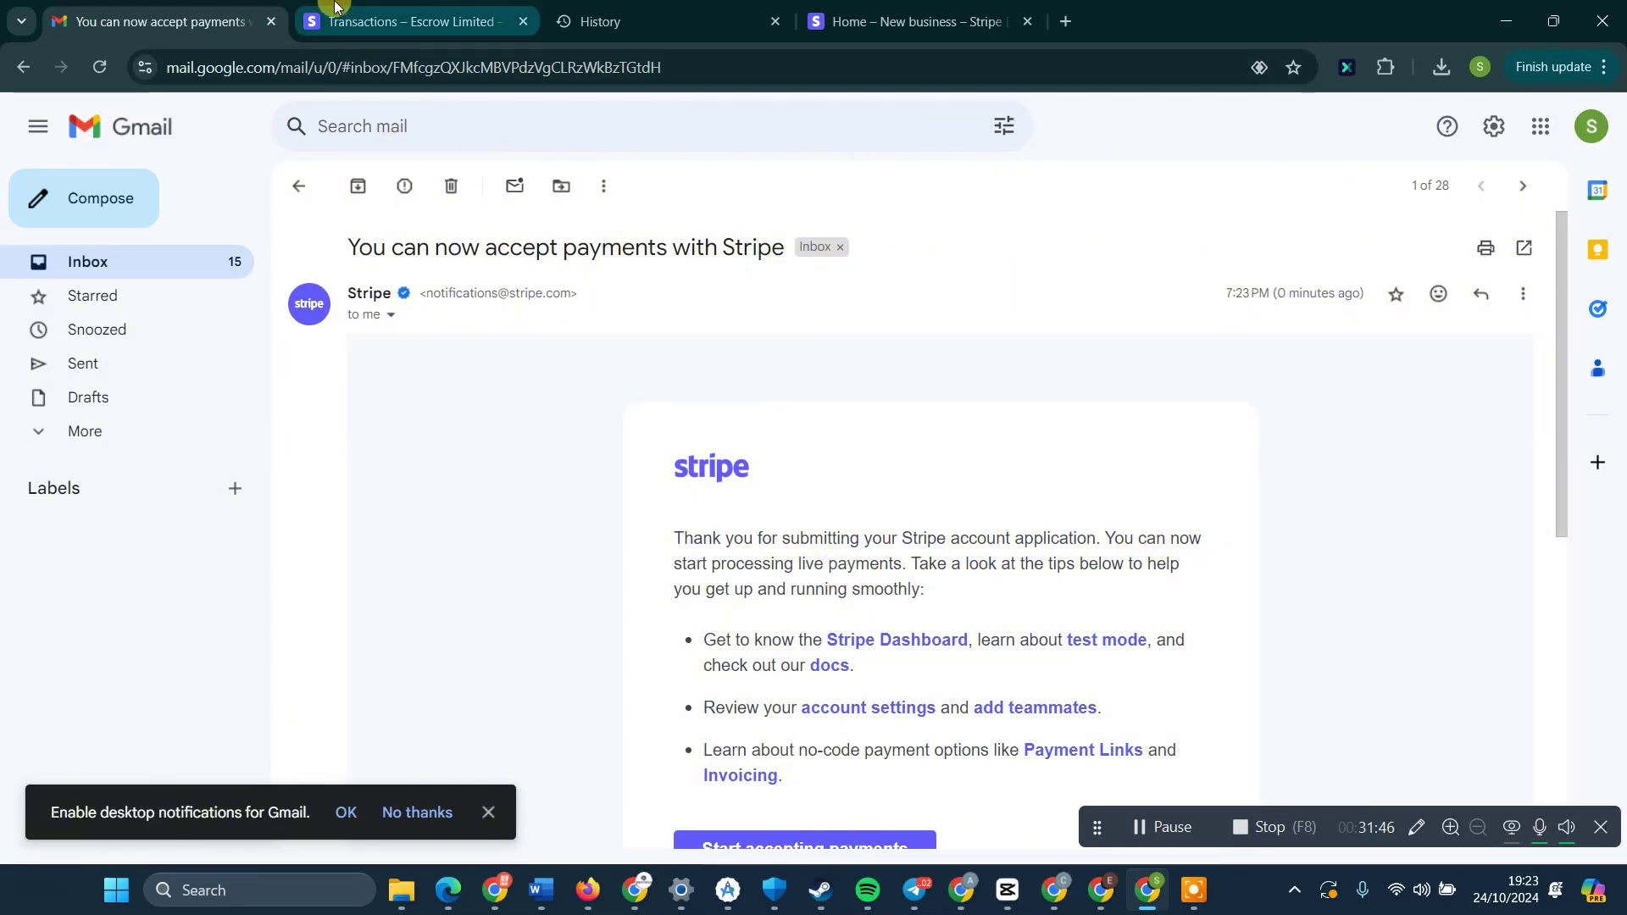
click(407, 21)
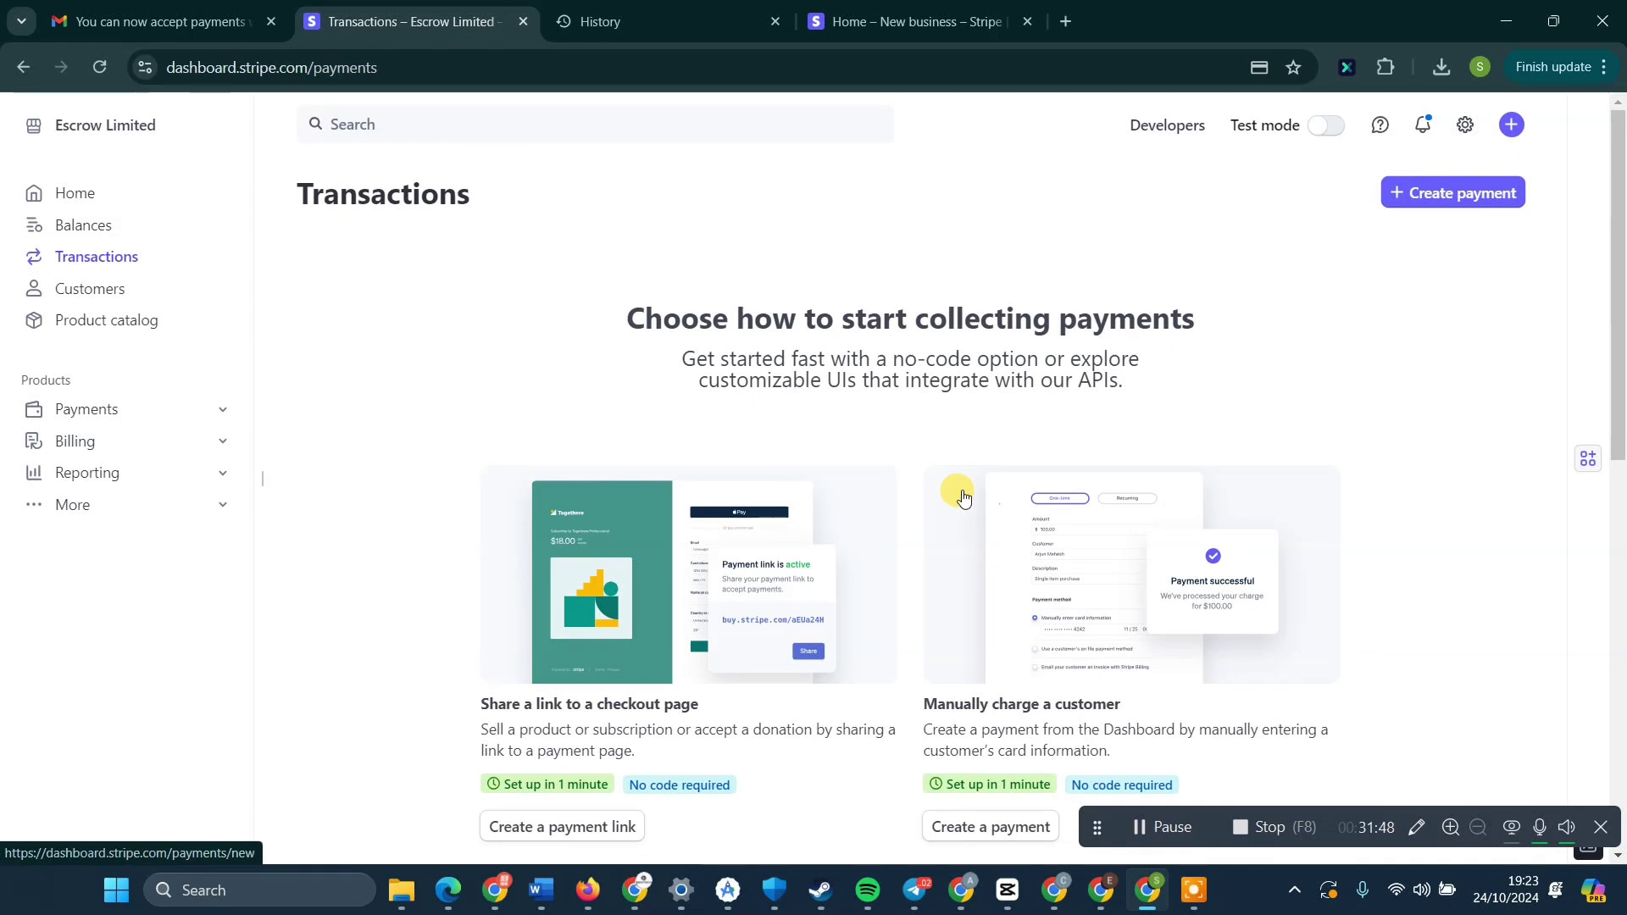
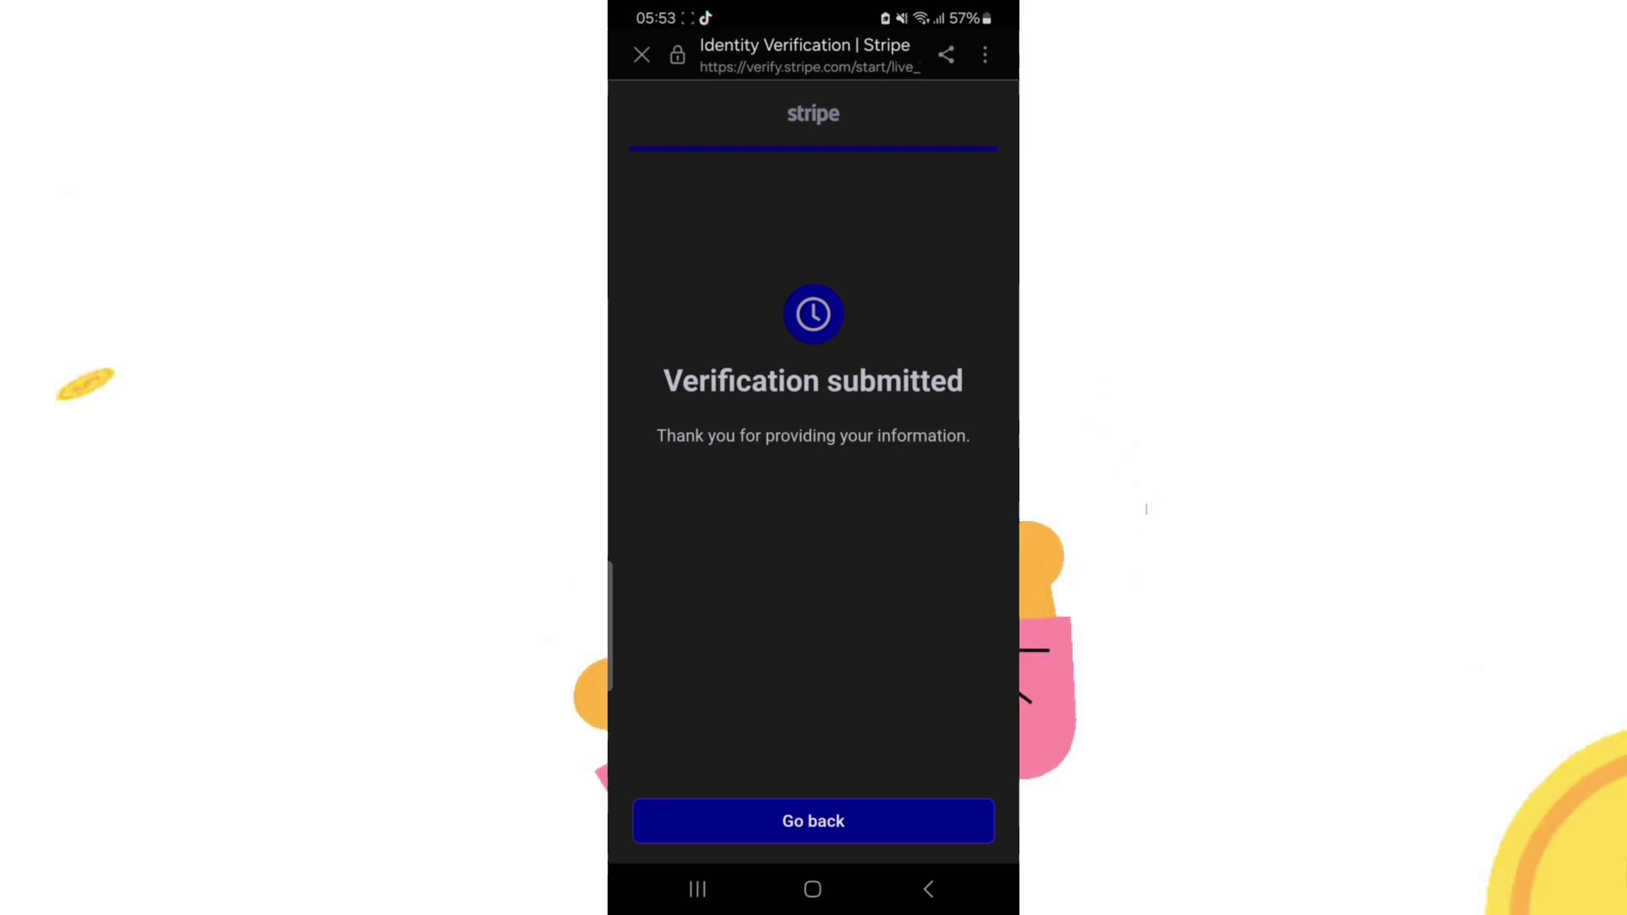
Tap Go back on the verification success screen to redirect to the Stripe dashboard.
click(814, 821)
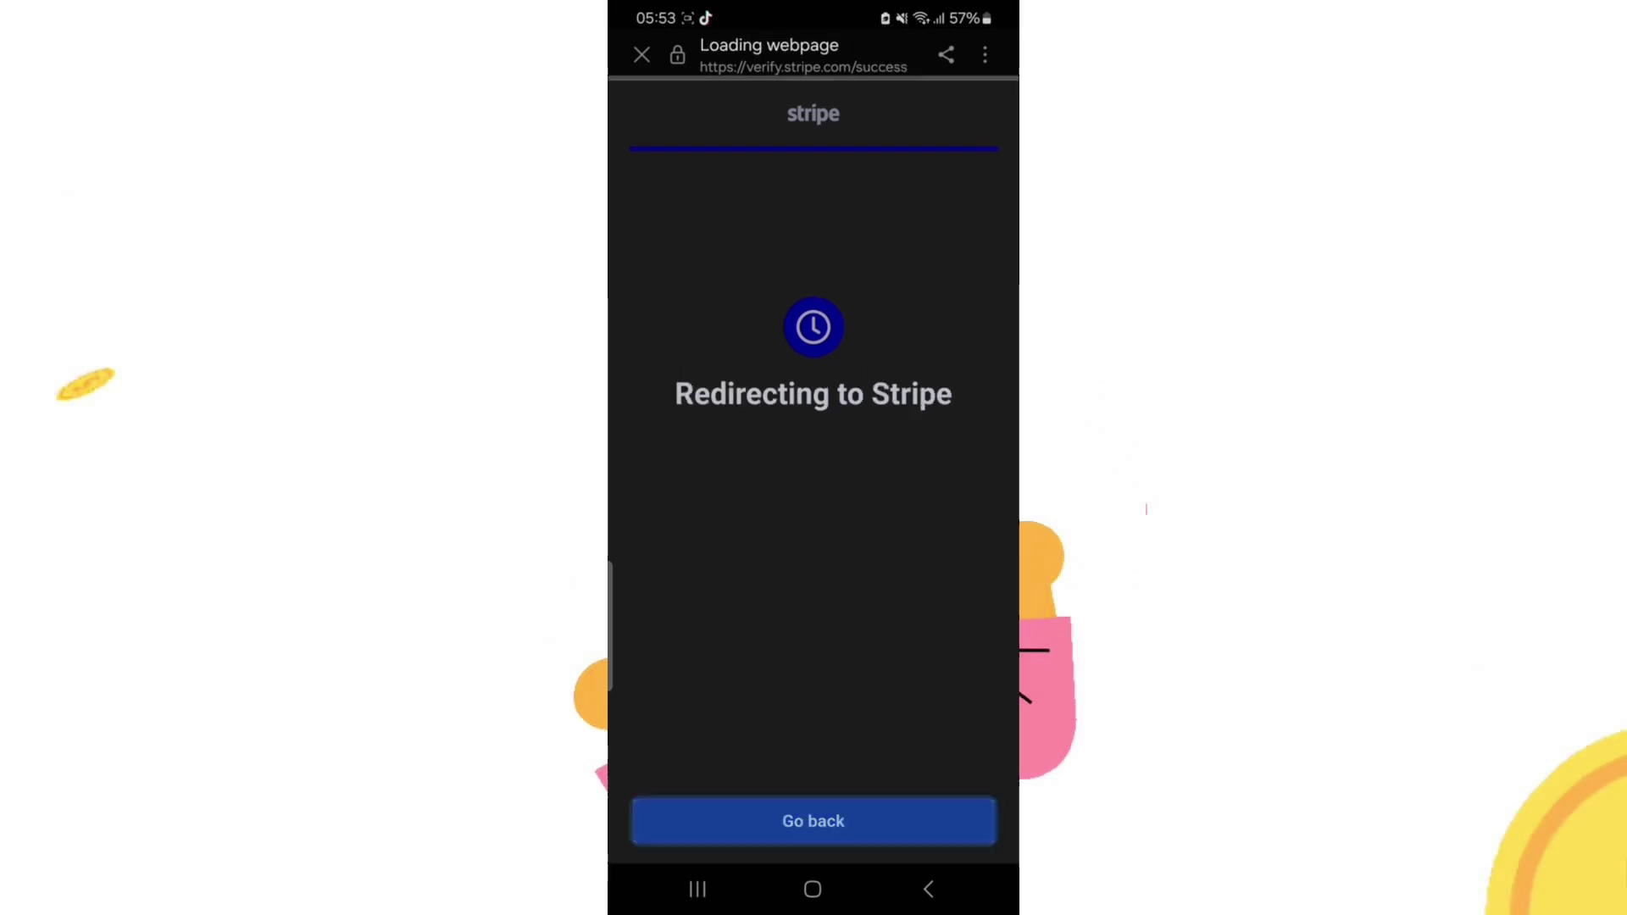